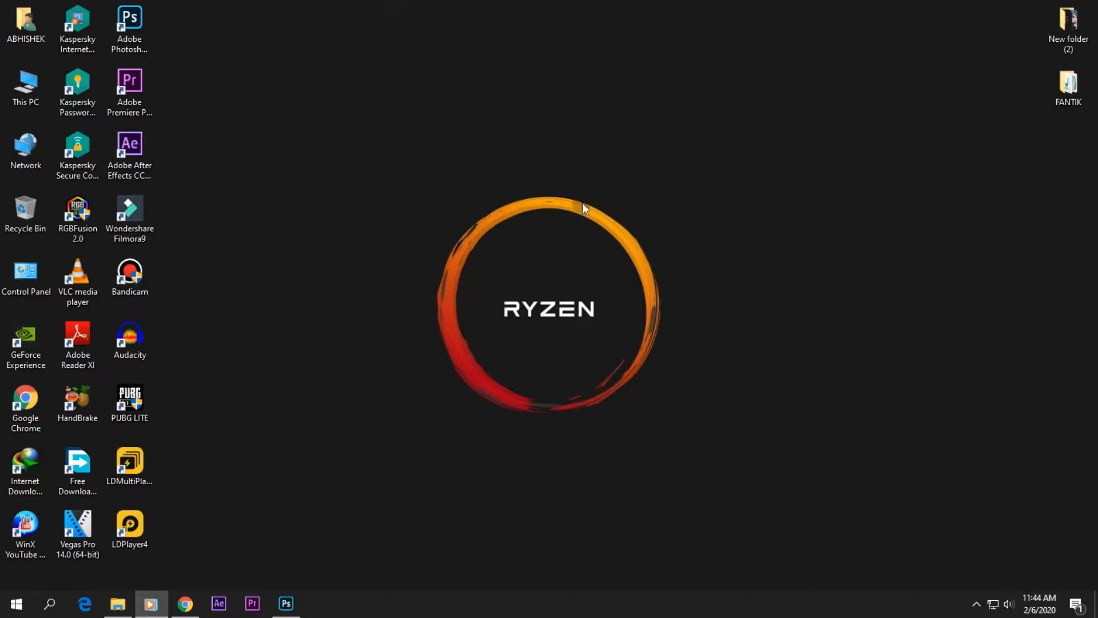
# - Switch to Photoshop and compare the cut-out in Layer 0 copy with the original Layer 0 by hiding and showing each
pyautogui.click(295, 605)
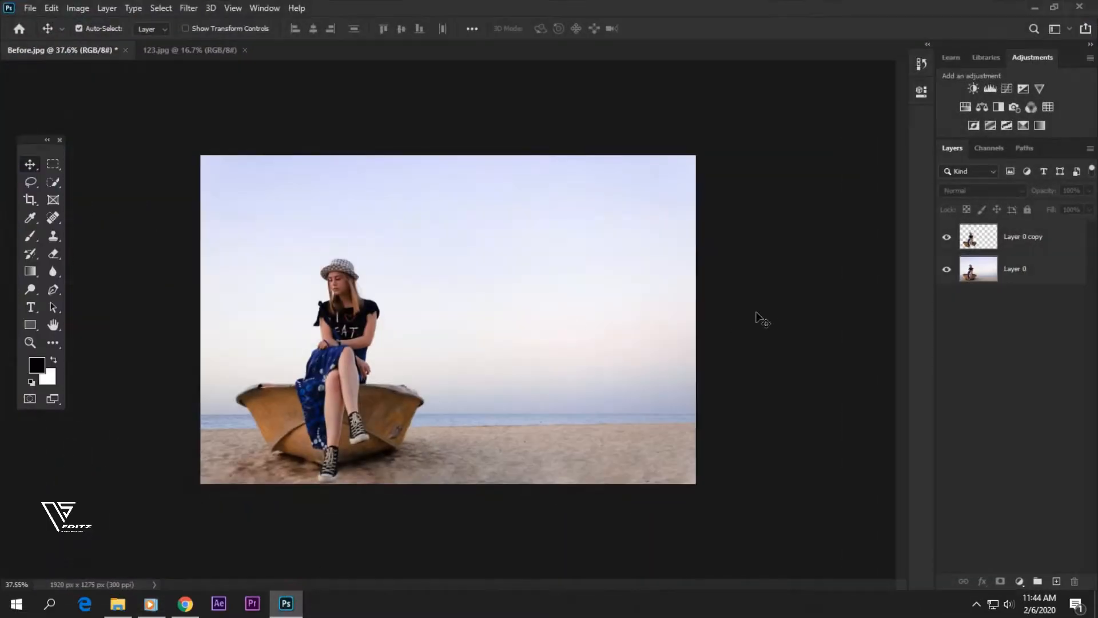
pyautogui.click(947, 271)
pyautogui.click(947, 271)
pyautogui.click(947, 271)
pyautogui.click(945, 238)
pyautogui.click(945, 238)
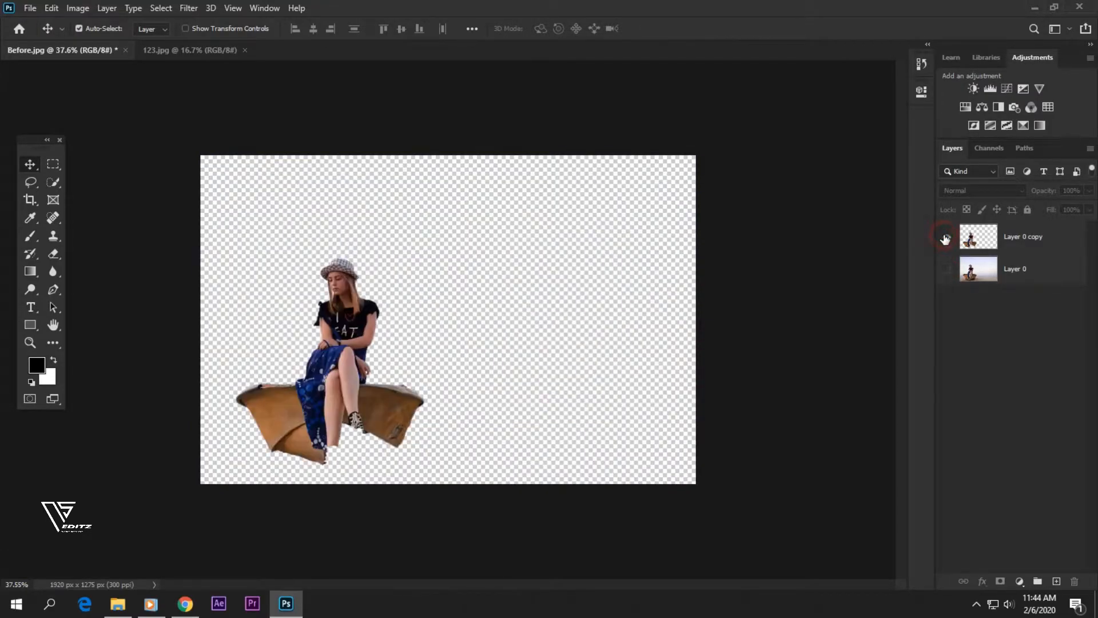
pyautogui.click(945, 238)
pyautogui.click(945, 238)
pyautogui.click(947, 271)
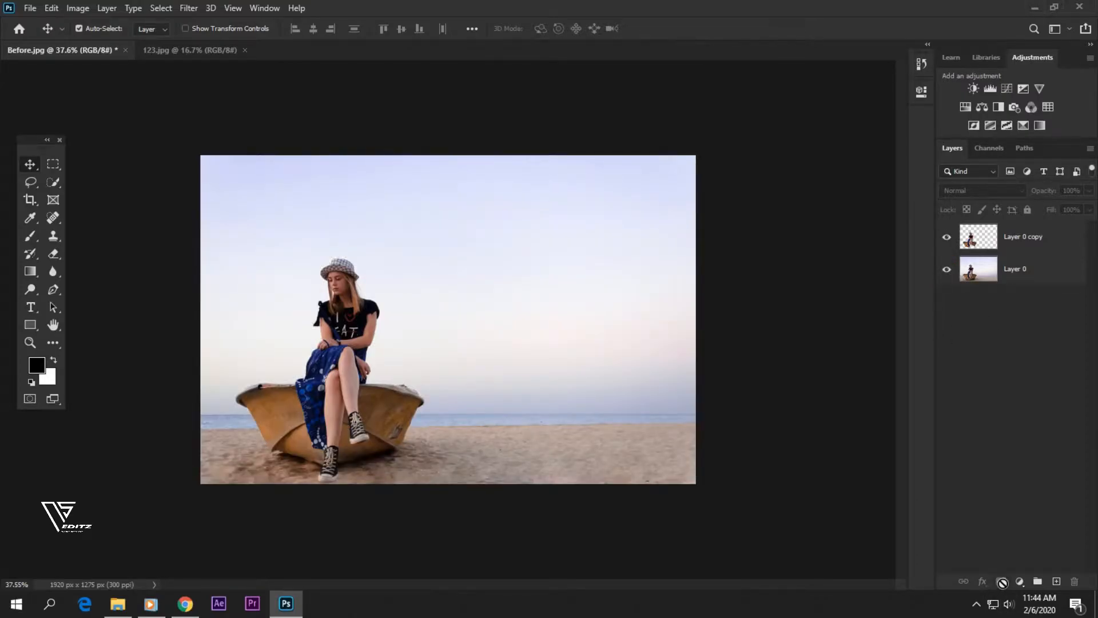
# - Add a layer mask to Layer 0 and activate the Gradient tool for it
pyautogui.click(1018, 275)
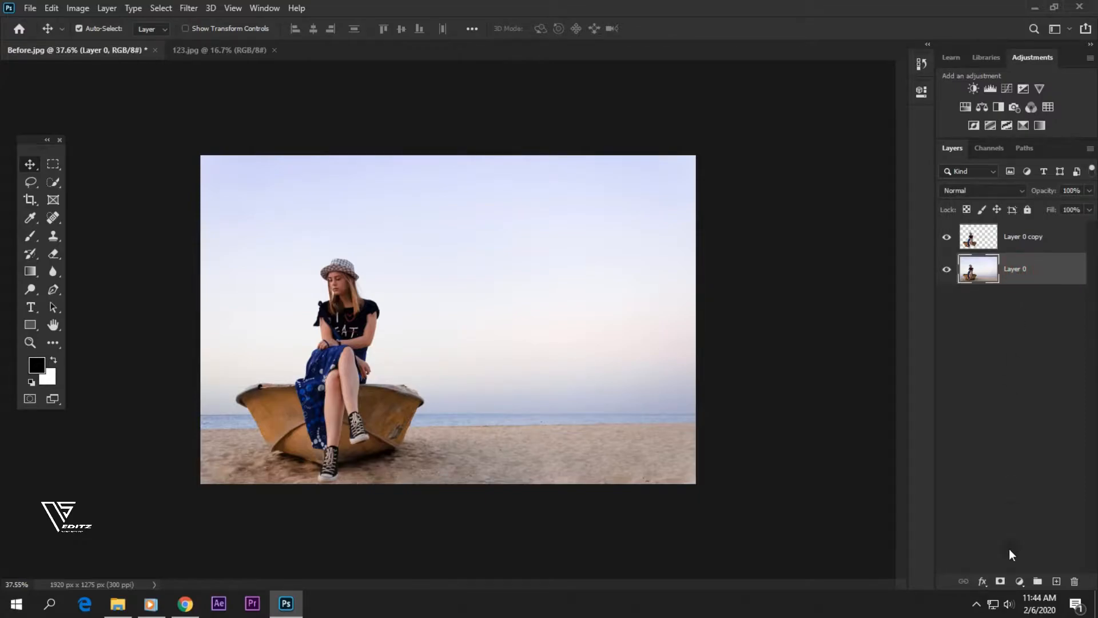
pyautogui.click(1002, 581)
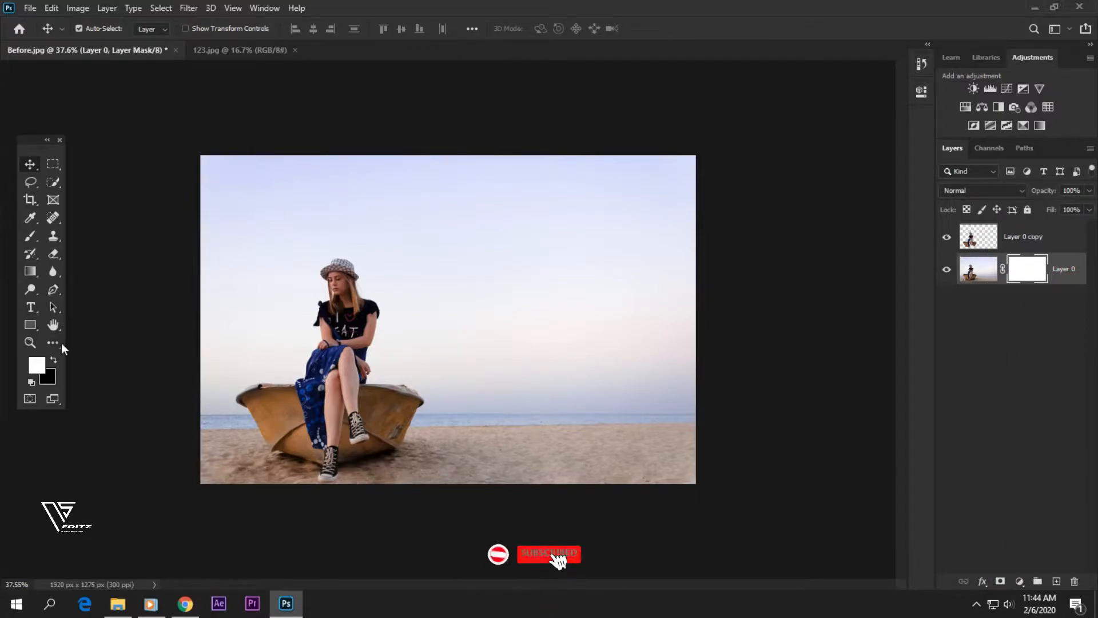
pyautogui.click(31, 271)
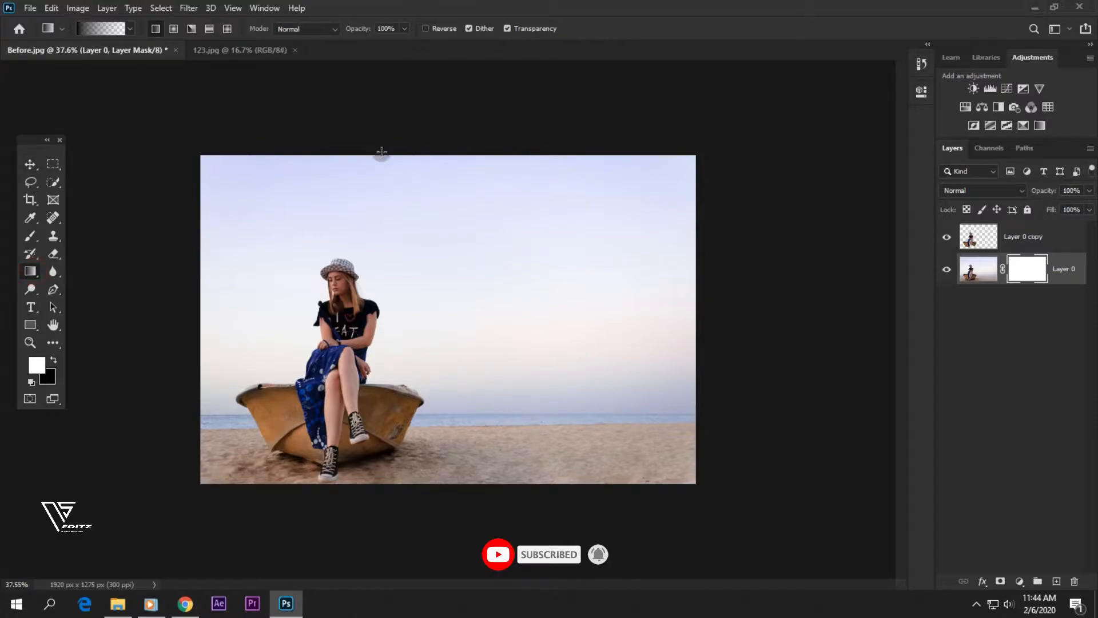
pyautogui.click(130, 28)
pyautogui.click(129, 30)
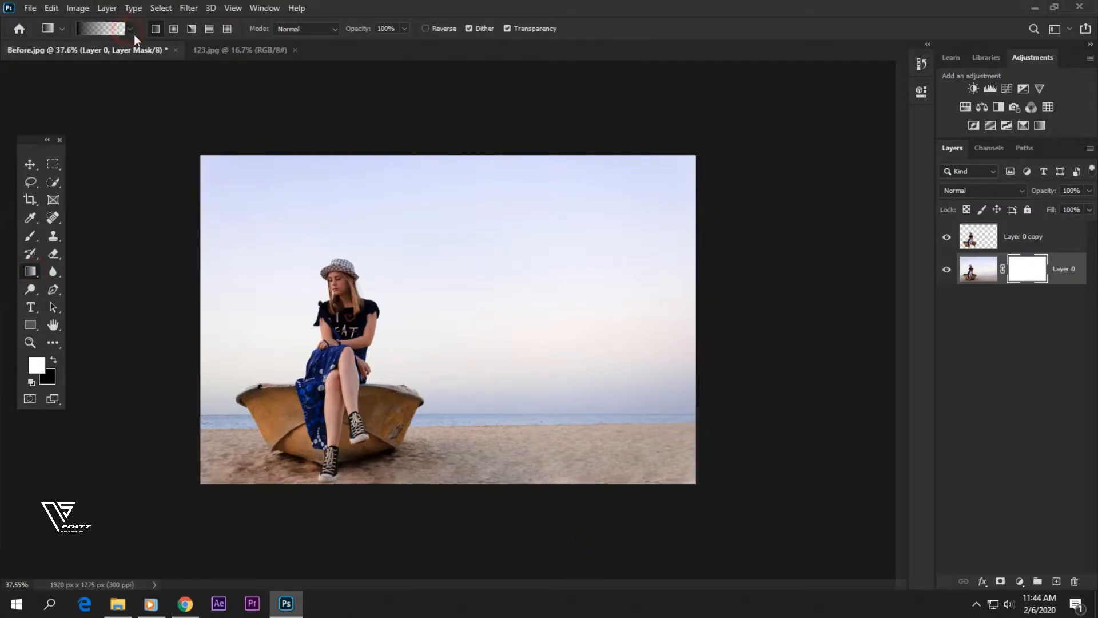
# - Fade out the sky on Layer 0's mask with repeated vertical linear gradients running from the image top down to the horizon
pyautogui.moveTo(444, 133); pyautogui.dragTo(444, 358)
pyautogui.moveTo(444, 167); pyautogui.dragTo(436, 373)
pyautogui.moveTo(450, 222); pyautogui.dragTo(448, 423)
pyautogui.moveTo(458, 241); pyautogui.dragTo(461, 427)
pyautogui.moveTo(457, 297); pyautogui.dragTo(456, 441)
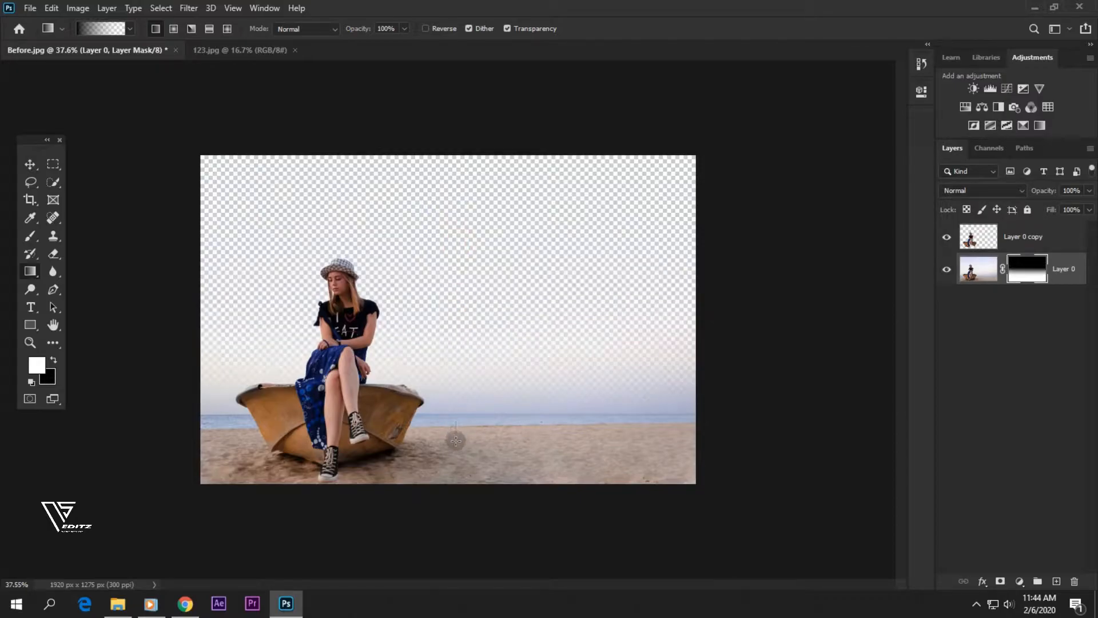
pyautogui.moveTo(457, 403); pyautogui.dragTo(458, 420)
pyautogui.moveTo(455, 379); pyautogui.dragTo(458, 426)
# - Try one more gradient near the horizon right of the boat and revert it in the history
pyautogui.moveTo(552, 363); pyautogui.dragTo(561, 421)
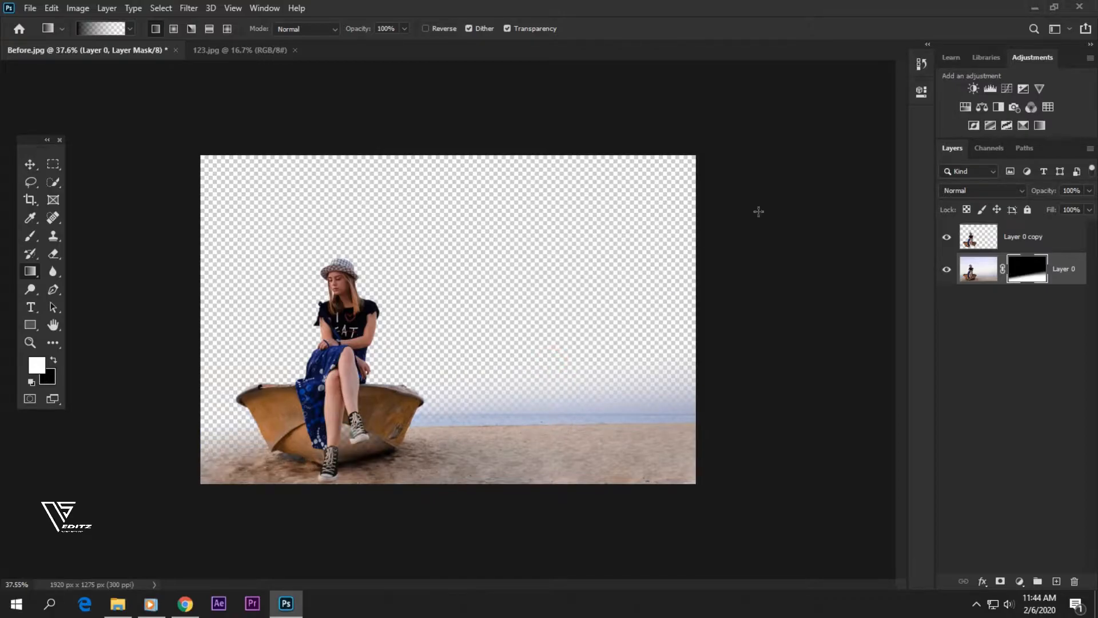
pyautogui.click(921, 65)
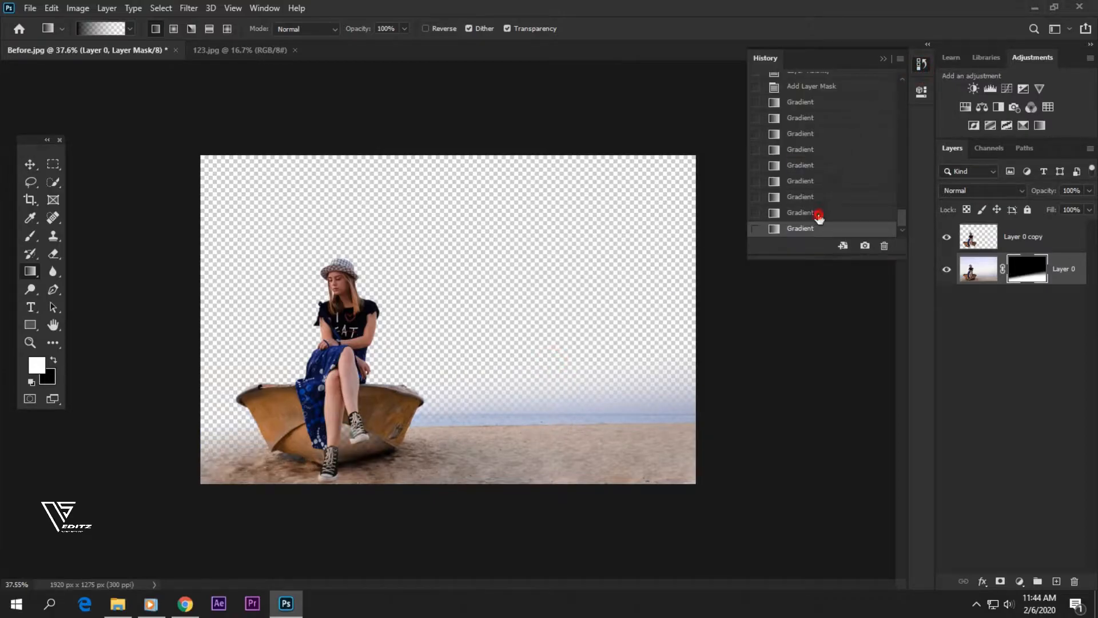
pyautogui.click(819, 216)
pyautogui.click(921, 68)
# - Fade the remaining sky just above the sea with short vertical gradients on the mask, undoing the last slanted one
pyautogui.moveTo(480, 348); pyautogui.dragTo(478, 425)
pyautogui.moveTo(481, 373); pyautogui.dragTo(483, 429)
pyautogui.moveTo(591, 359); pyautogui.dragTo(610, 434)
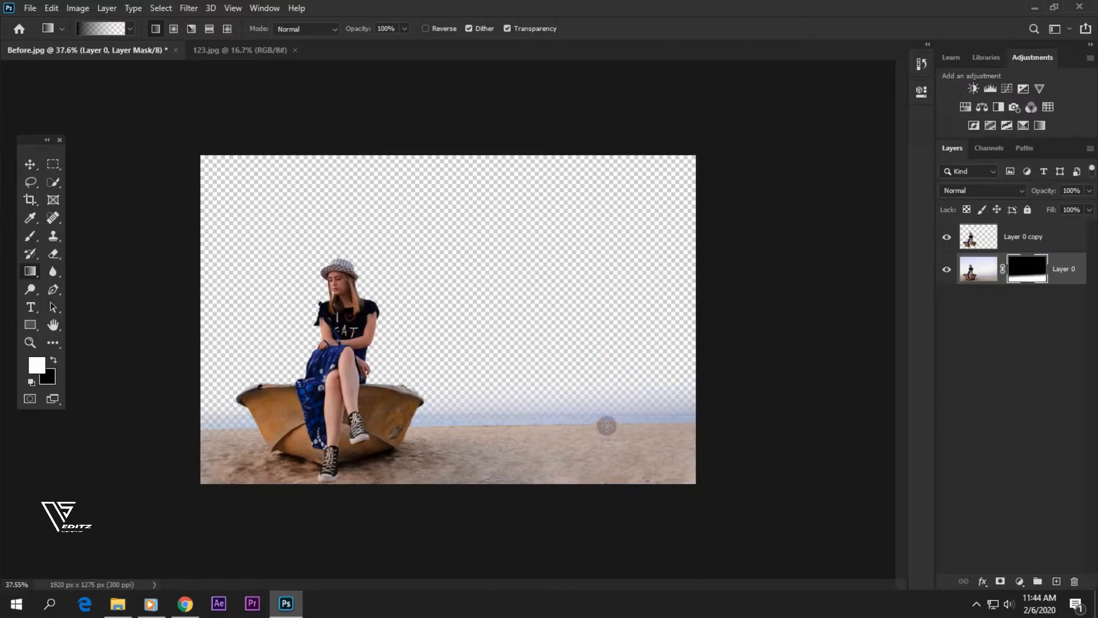
pyautogui.click(922, 64)
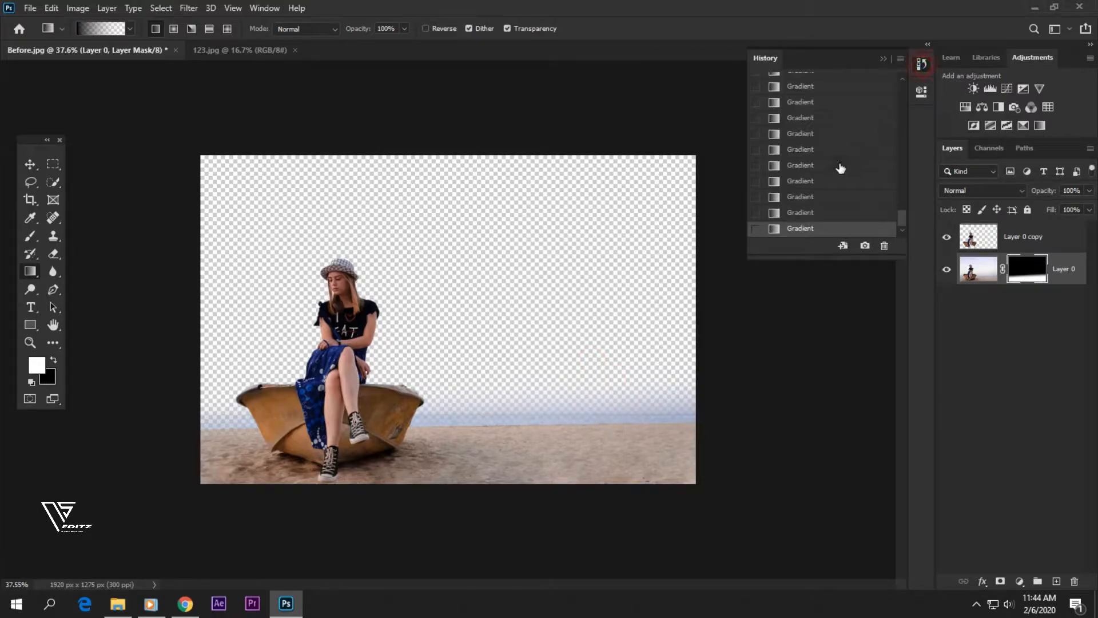
pyautogui.click(813, 215)
pyautogui.click(922, 65)
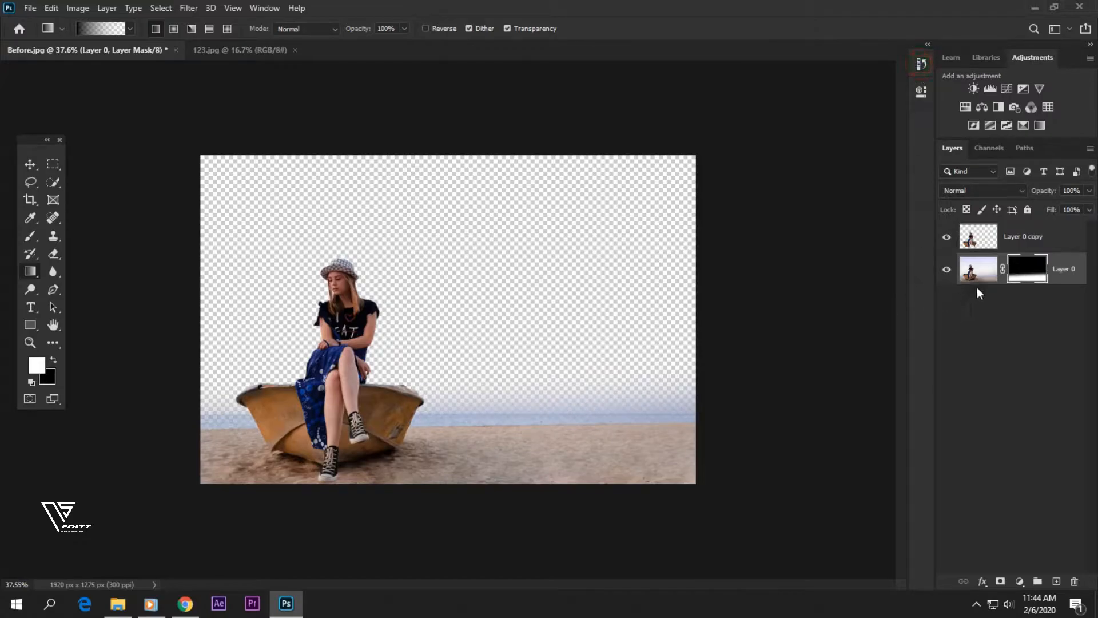
# - Check both layers by toggling their visibility and apply Layer 0's layer mask
pyautogui.click(944, 236)
pyautogui.click(945, 236)
pyautogui.click(947, 270)
pyautogui.click(947, 270)
pyautogui.rightClick(1027, 270)
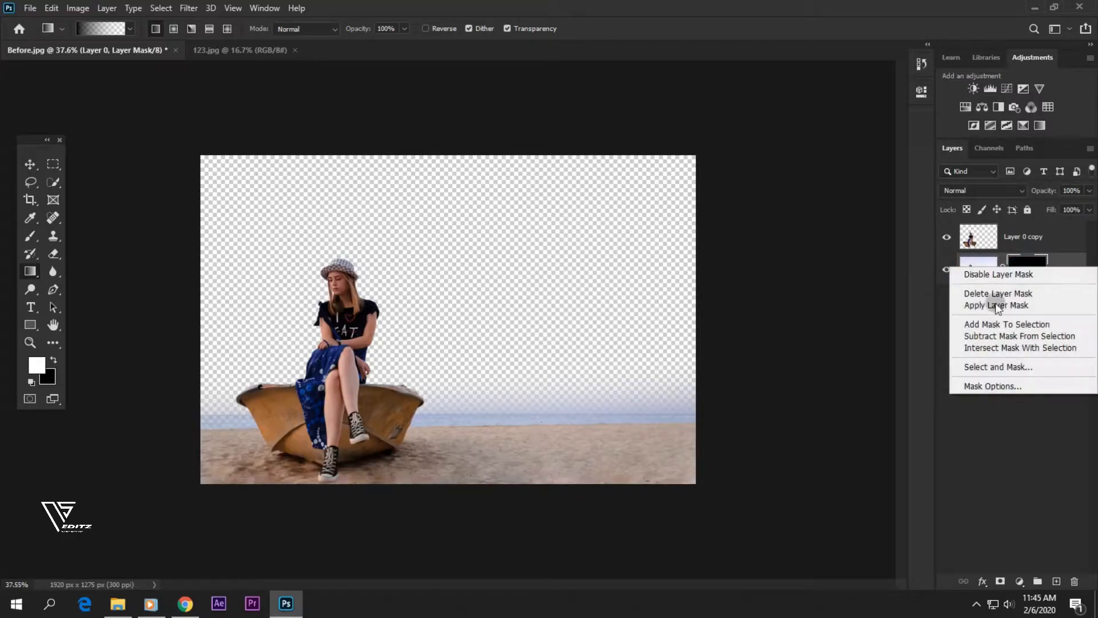
pyautogui.click(985, 308)
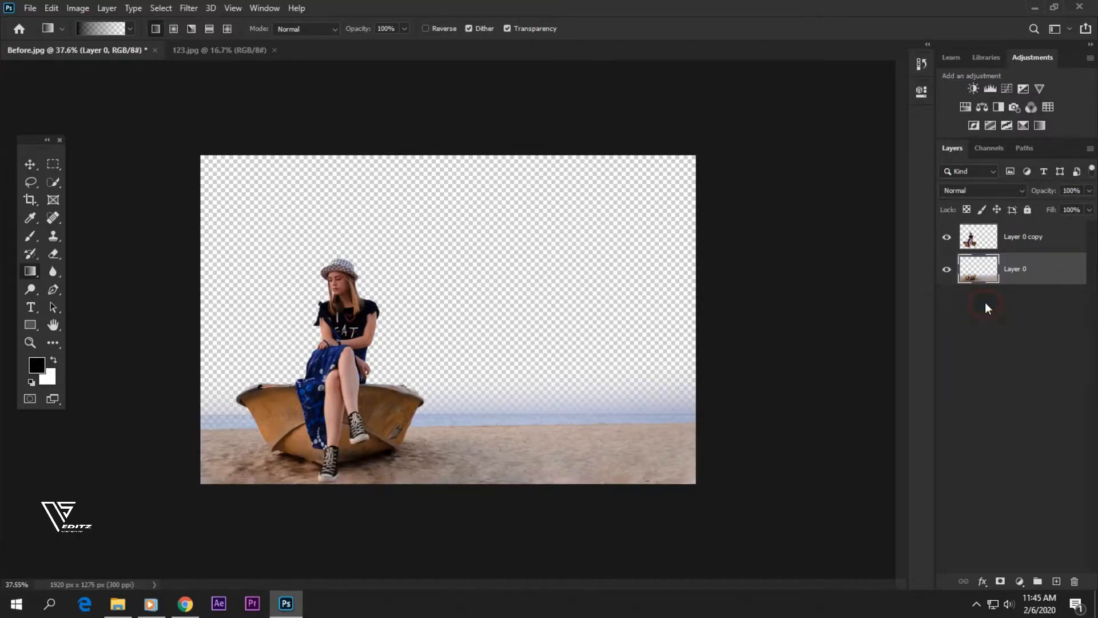
# - Merge Layer 0 copy down into Layer 0
pyautogui.rightClick(1039, 244)
pyautogui.click(1048, 346)
pyautogui.rightClick(1038, 238)
pyautogui.click(927, 416)
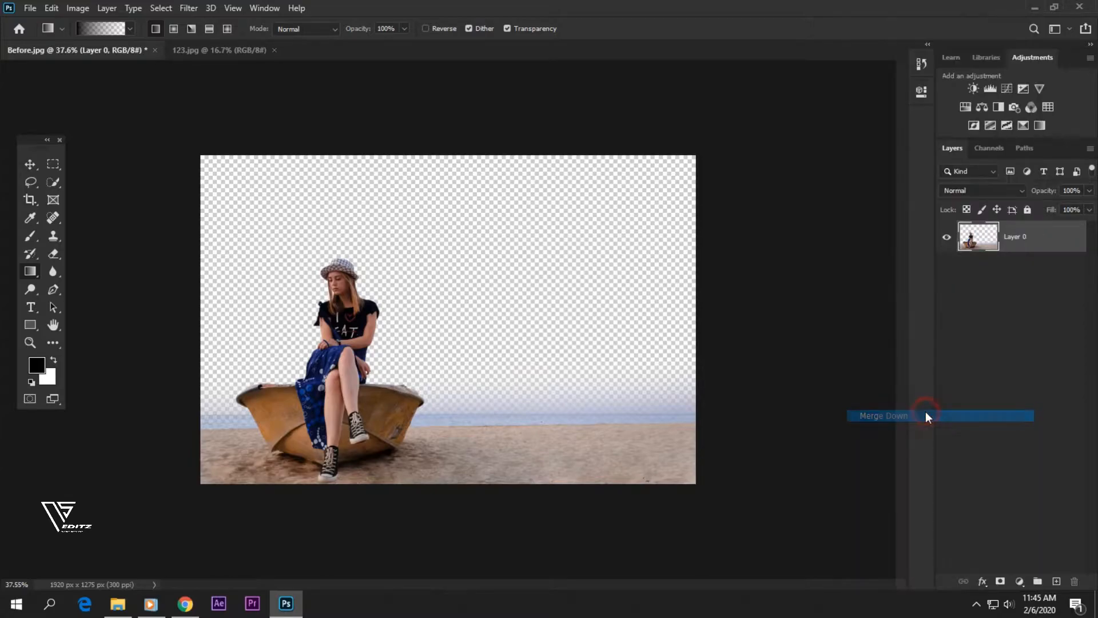
# - Bring the sunset photo from 123.jpg into the Before.jpg document as a new layer with the Move tool
pyautogui.click(222, 53)
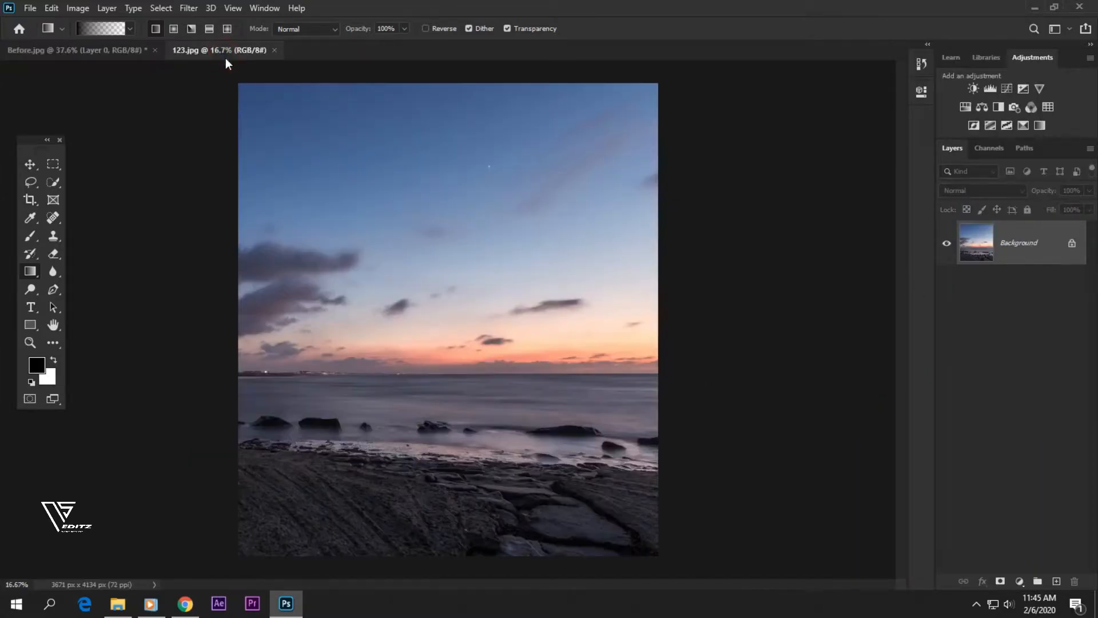
pyautogui.click(29, 165)
pyautogui.moveTo(461, 311); pyautogui.dragTo(376, 255)
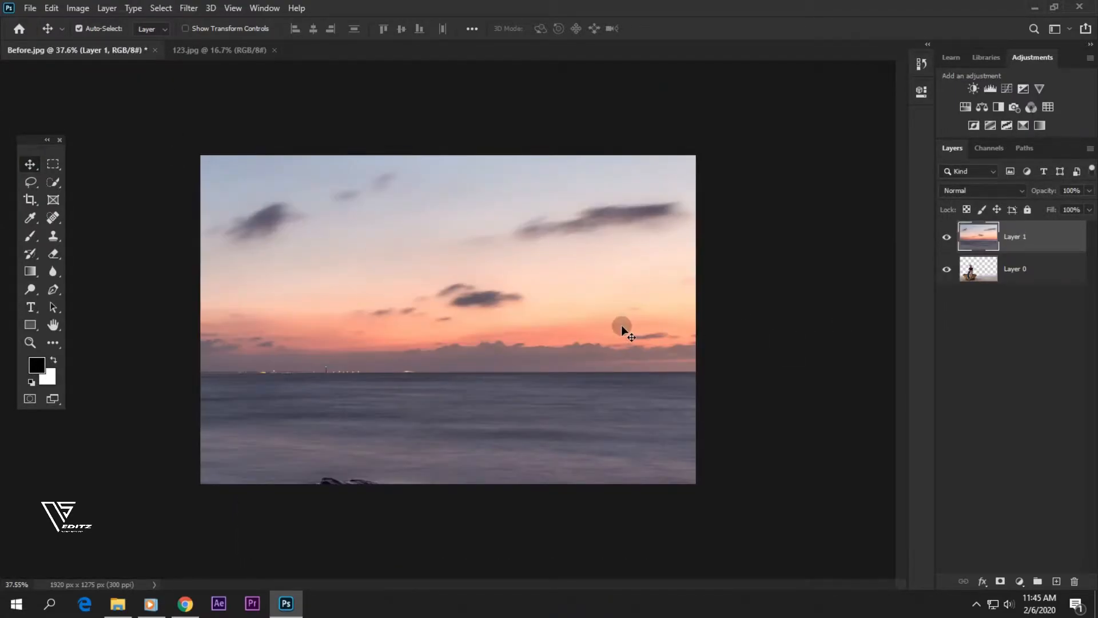
# - Scale the sunset layer proportionally to 58% and flip it horizontally with Free Transform
pyautogui.hotkey('ctrl', 't')
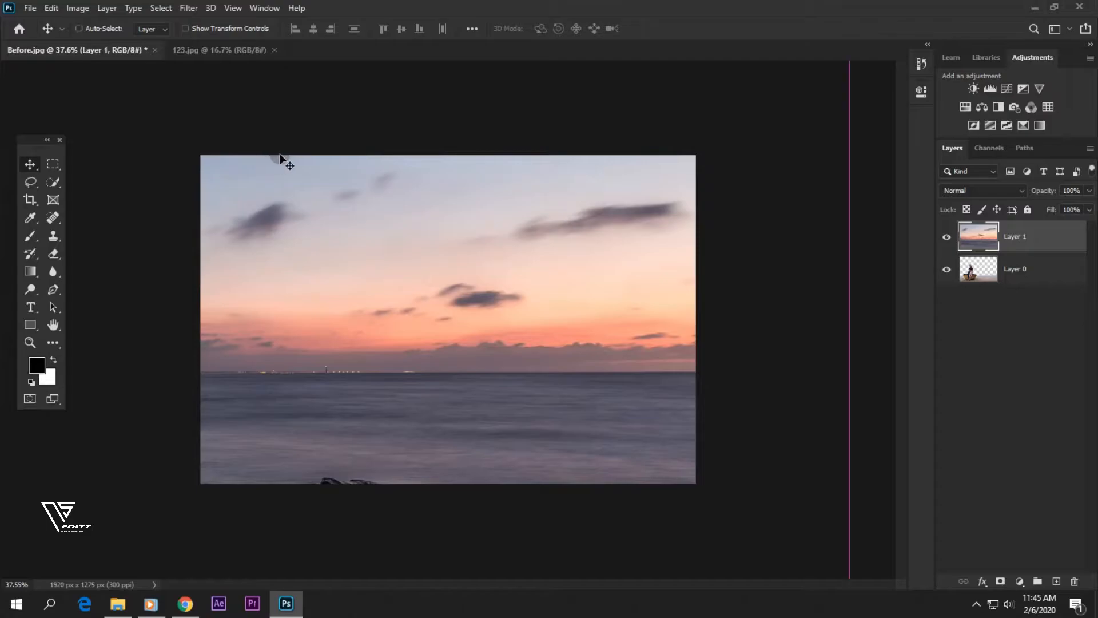
pyautogui.hotkey('ctrl', '0')
pyautogui.scroll(-5, 452, 266)
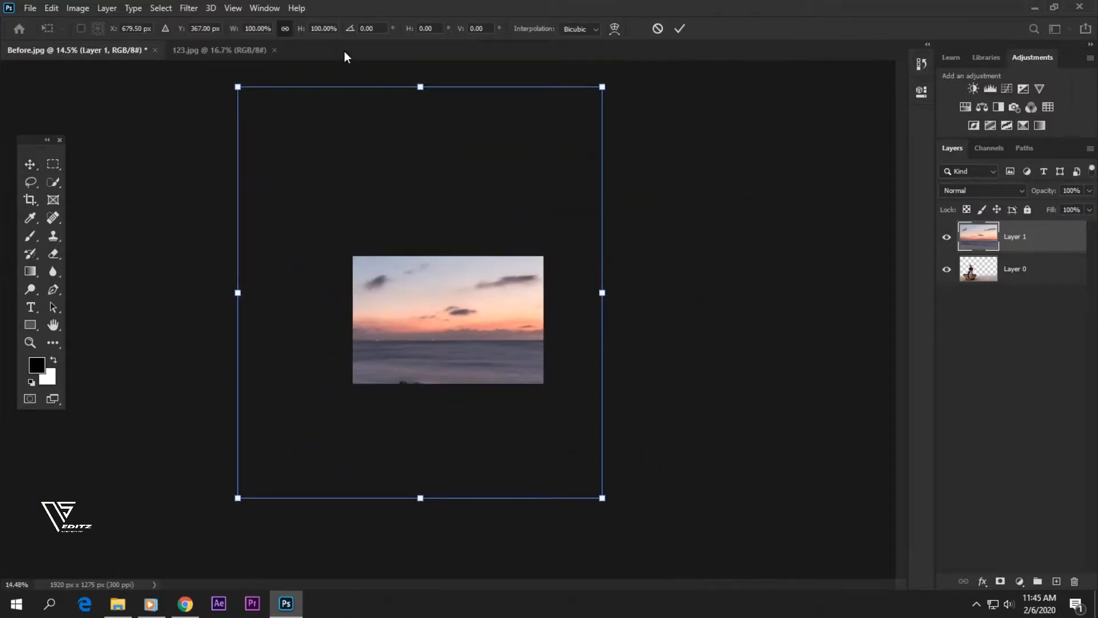
pyautogui.moveTo(300, 31); pyautogui.dragTo(274, 55)
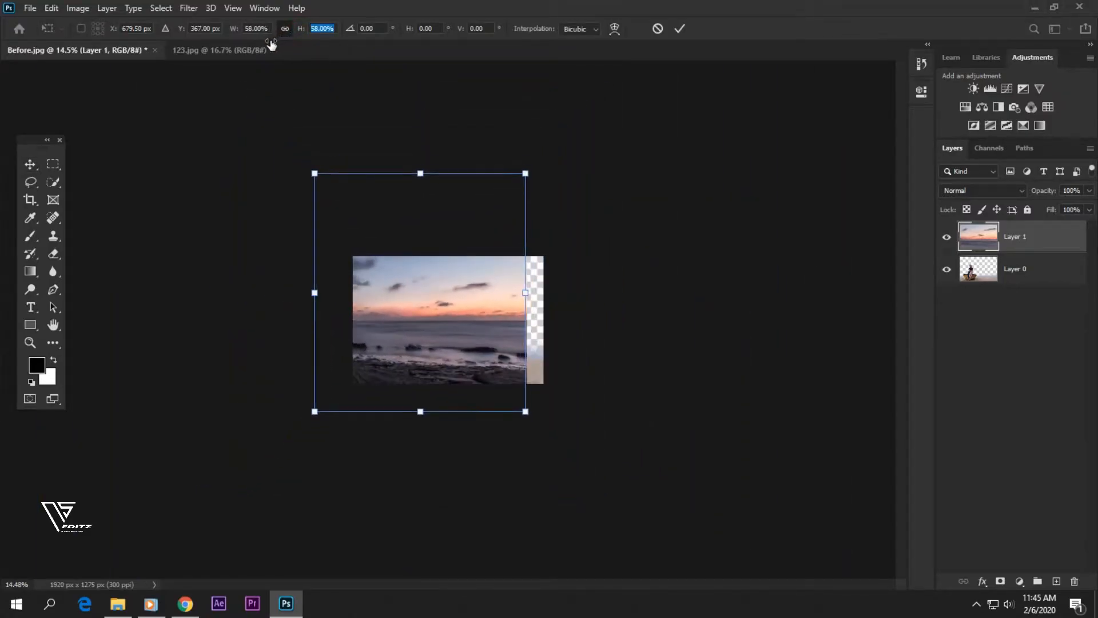
pyautogui.scroll(4, 548, 304)
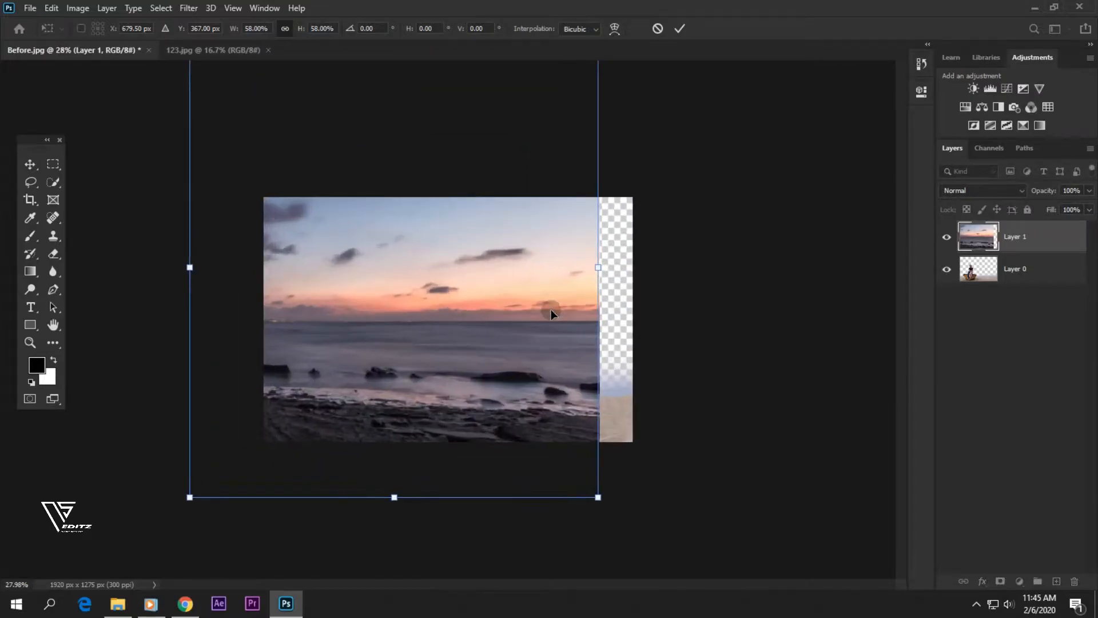
pyautogui.scroll(-1, 549, 310)
pyautogui.rightClick(529, 326)
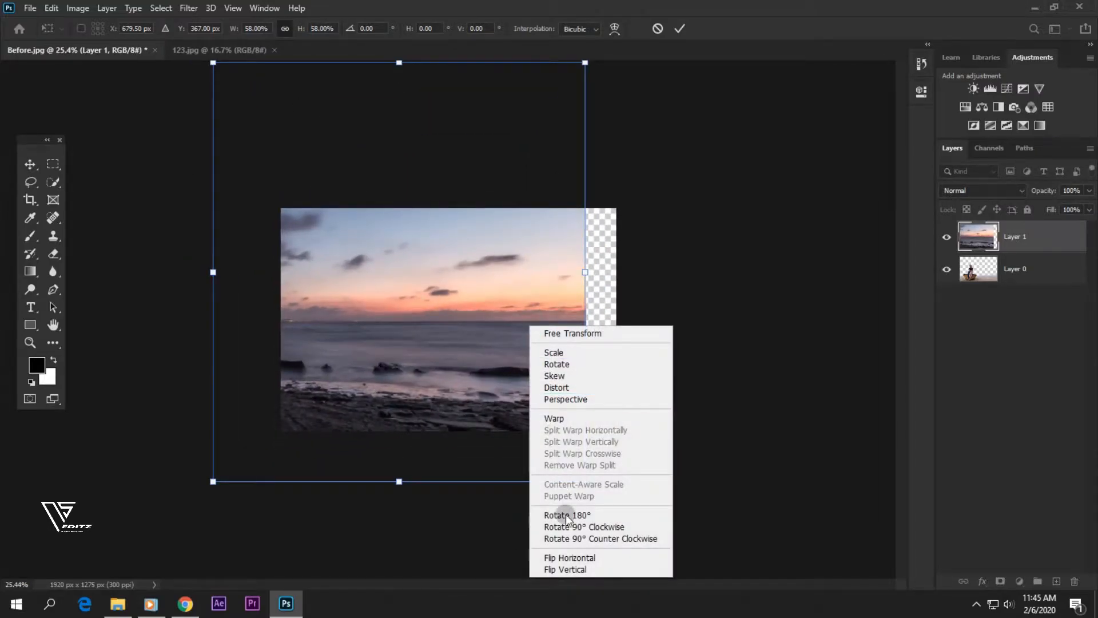
pyautogui.click(568, 559)
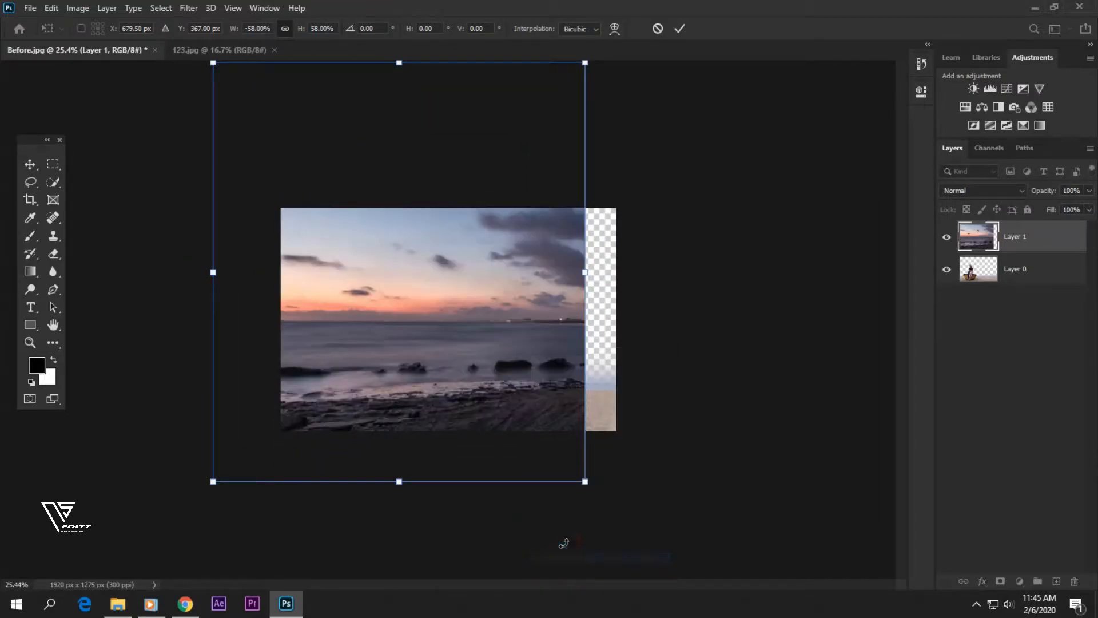
pyautogui.click(680, 29)
# - Place Layer 1 beneath Layer 0 and shift the sunset so its sky fills the transparent area behind the woman
pyautogui.moveTo(1024, 235); pyautogui.dragTo(1033, 293)
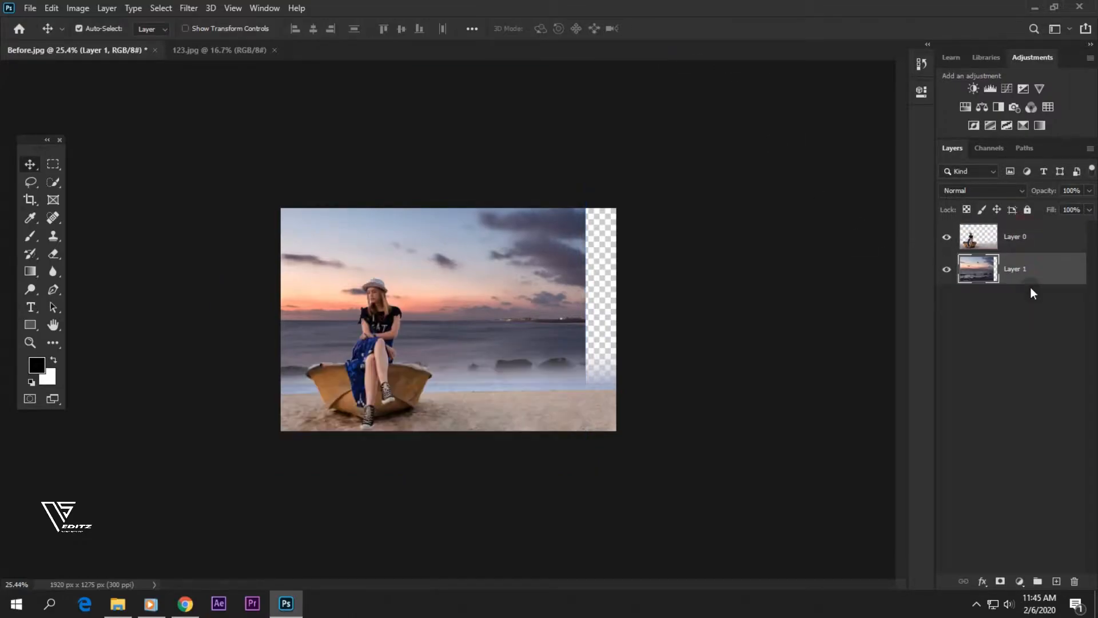
pyautogui.moveTo(452, 349); pyautogui.dragTo(500, 357)
# - Undo the accidental move of Layer 0 through the history
pyautogui.moveTo(500, 358); pyautogui.dragTo(509, 352)
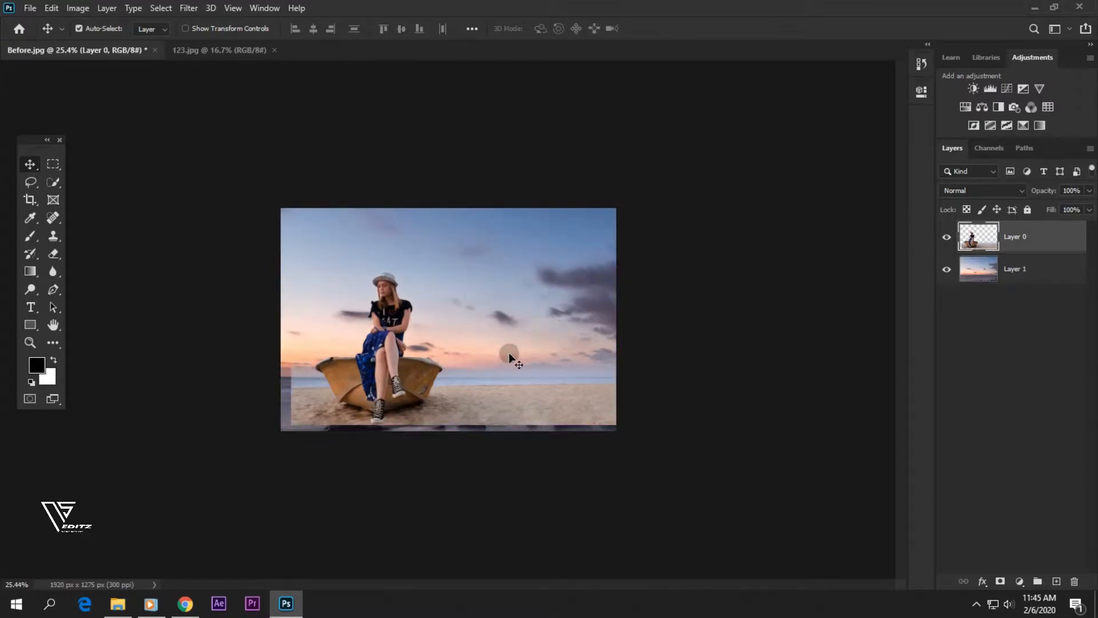
pyautogui.click(922, 64)
pyautogui.click(816, 214)
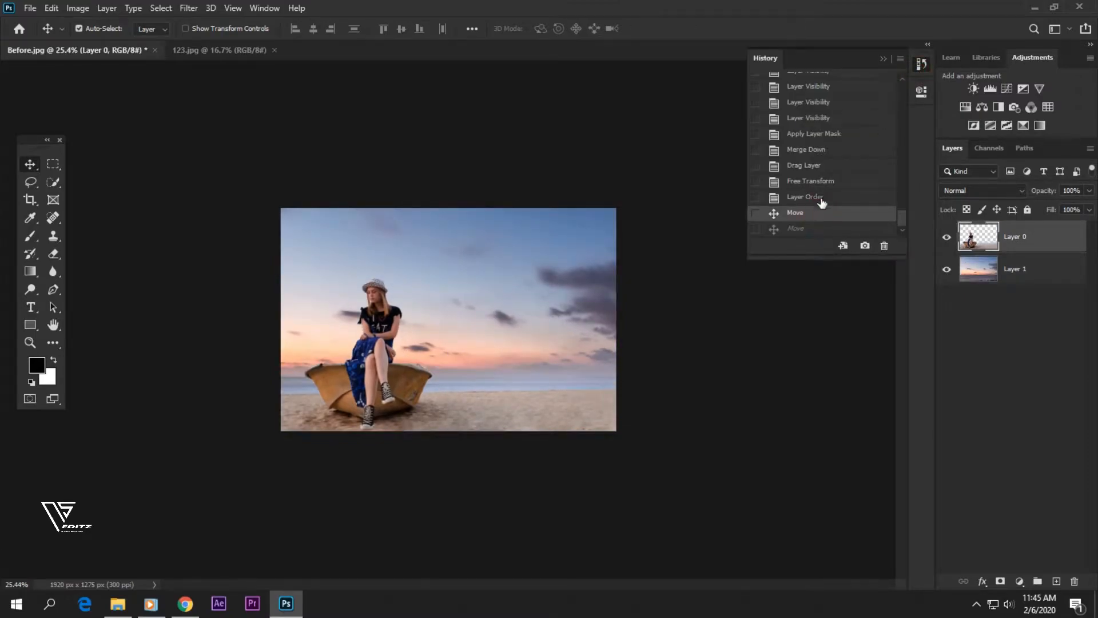
pyautogui.click(922, 64)
# - Reposition the sunset in Layer 1 slightly higher behind the woman and boat
pyautogui.click(981, 268)
pyautogui.scroll(2, 582, 331)
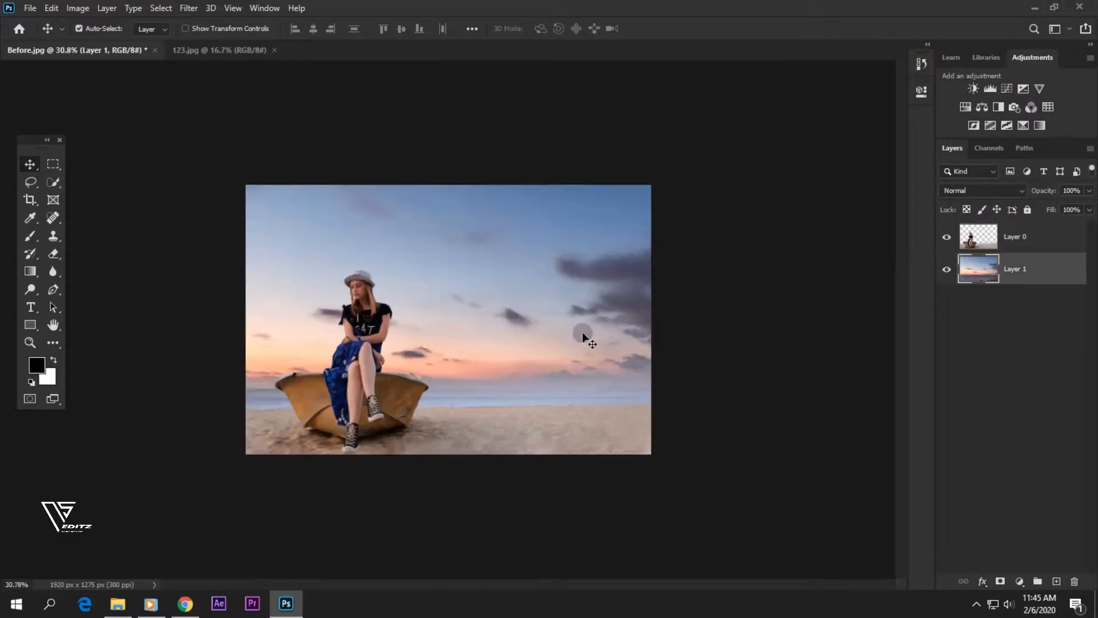
pyautogui.scroll(4, 582, 333)
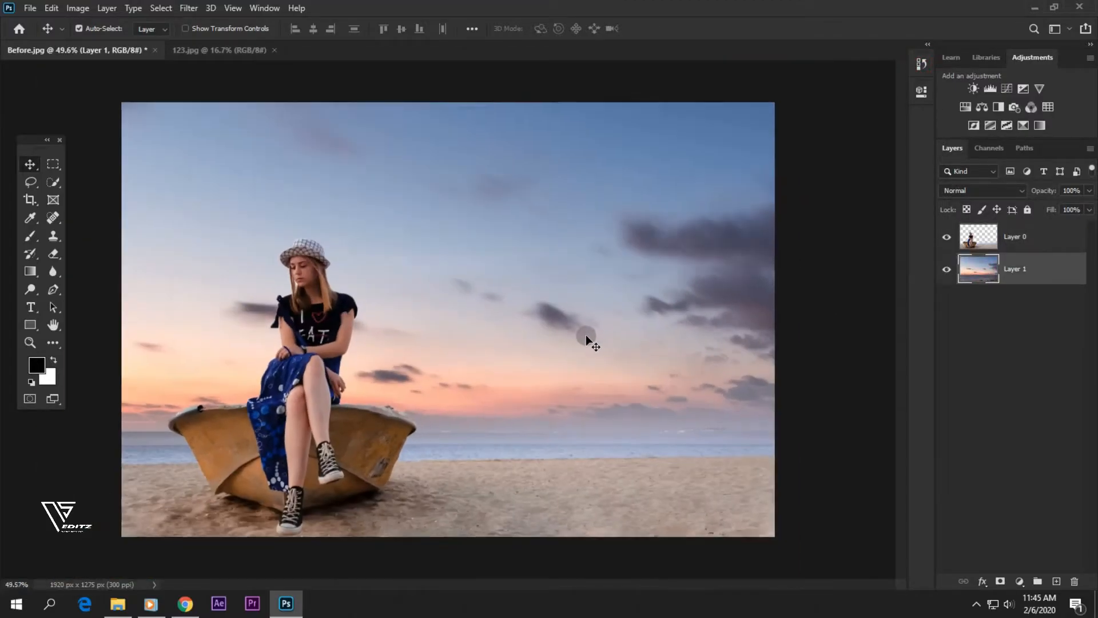
pyautogui.moveTo(586, 335); pyautogui.dragTo(565, 301)
pyautogui.scroll(-1, 556, 304)
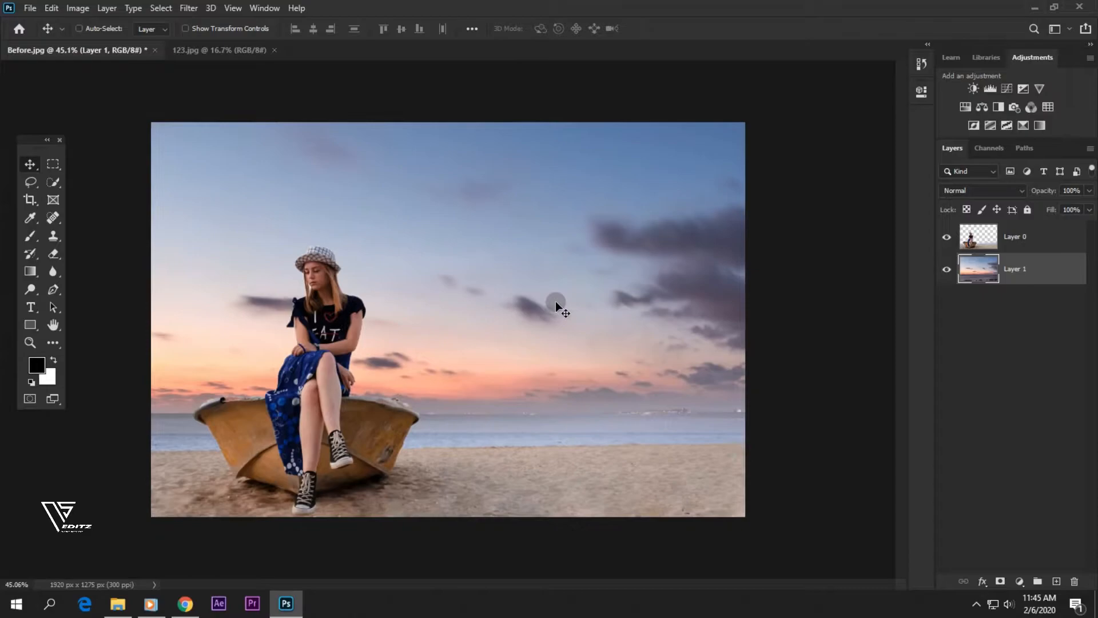
# - Scale the sunset layer to 121% and raise it so its sea horizon sits above the beach's waterline
pyautogui.hotkey('ctrl', 't')
pyautogui.moveTo(302, 33); pyautogui.dragTo(317, 35)
pyautogui.moveTo(407, 314); pyautogui.dragTo(408, 256)
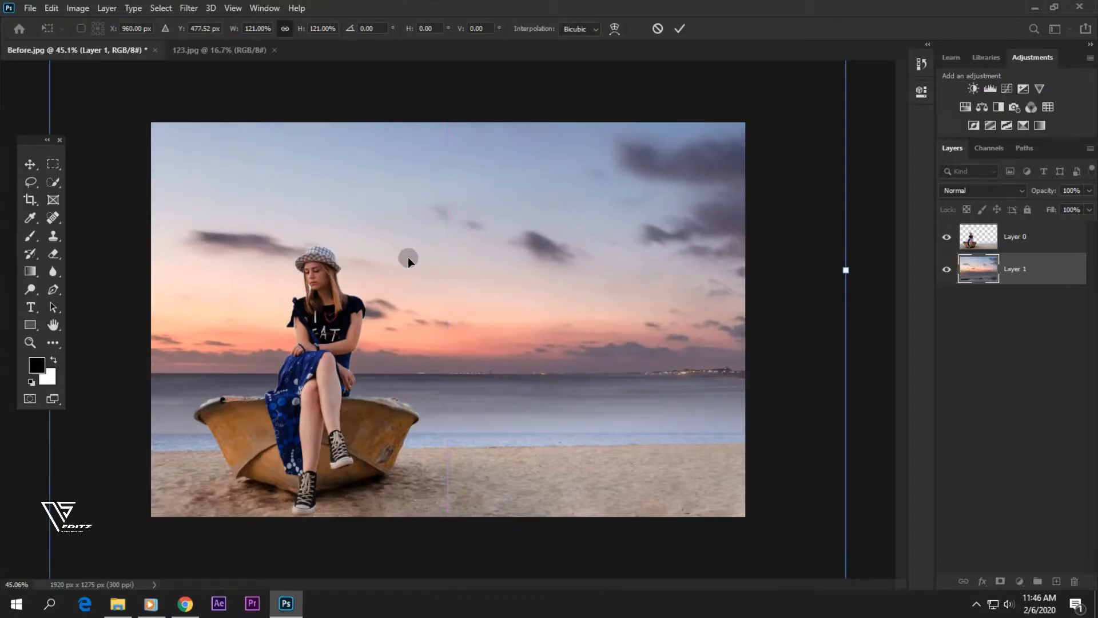
pyautogui.click(680, 33)
# - Compare the composite with and without the sunset background by toggling Layer 1's visibility
pyautogui.click(948, 270)
pyautogui.click(948, 270)
pyautogui.click(949, 269)
pyautogui.click(948, 270)
pyautogui.click(949, 270)
pyautogui.click(948, 270)
pyautogui.hotkey('ctrl', '+')
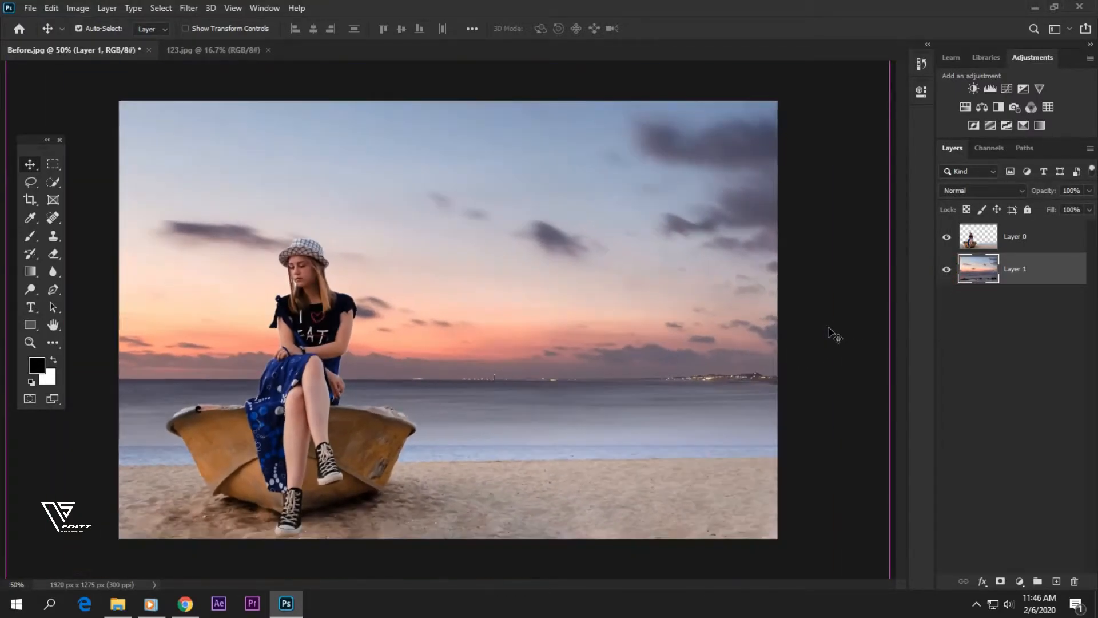
pyautogui.click(1030, 239)
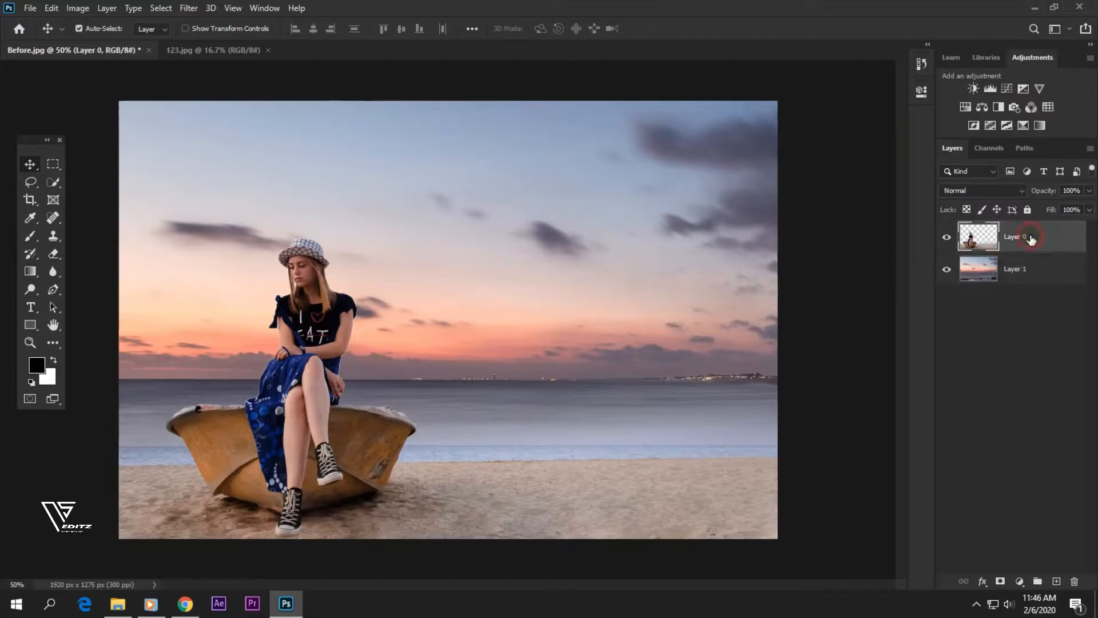
pyautogui.click(1015, 273)
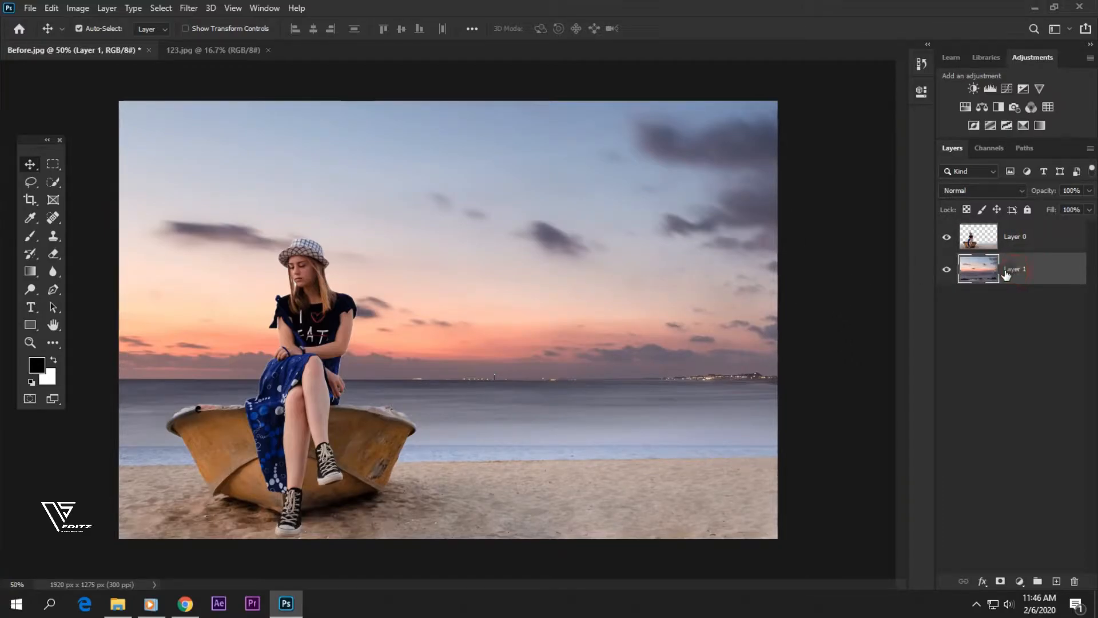
pyautogui.click(187, 8)
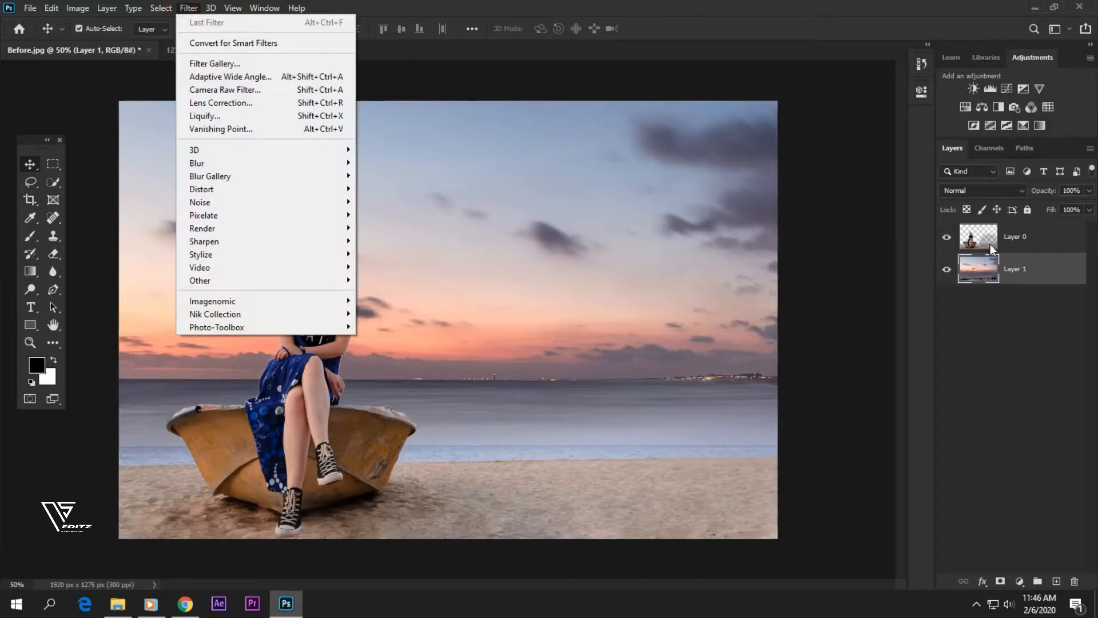
pyautogui.click(984, 337)
# - Using the Camera Raw Filter on Layer 0, set Clarity +7, Blacks -10, Highlights +23, Shadows +8, Whites +5 and Temperature +1
pyautogui.click(1025, 239)
pyautogui.click(188, 8)
pyautogui.click(208, 90)
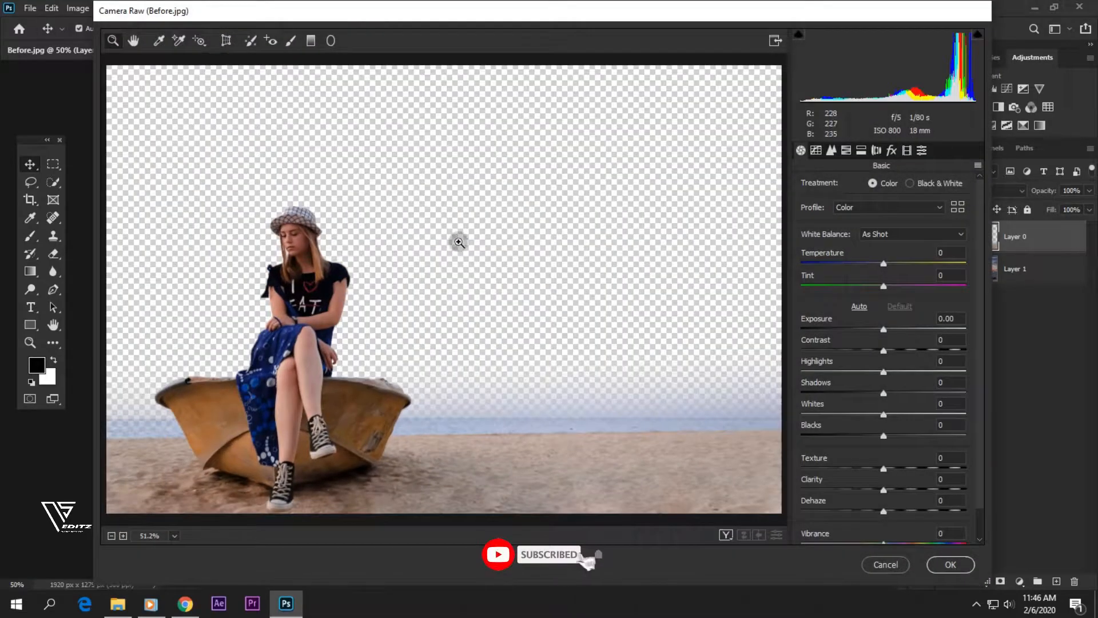
pyautogui.click(775, 41)
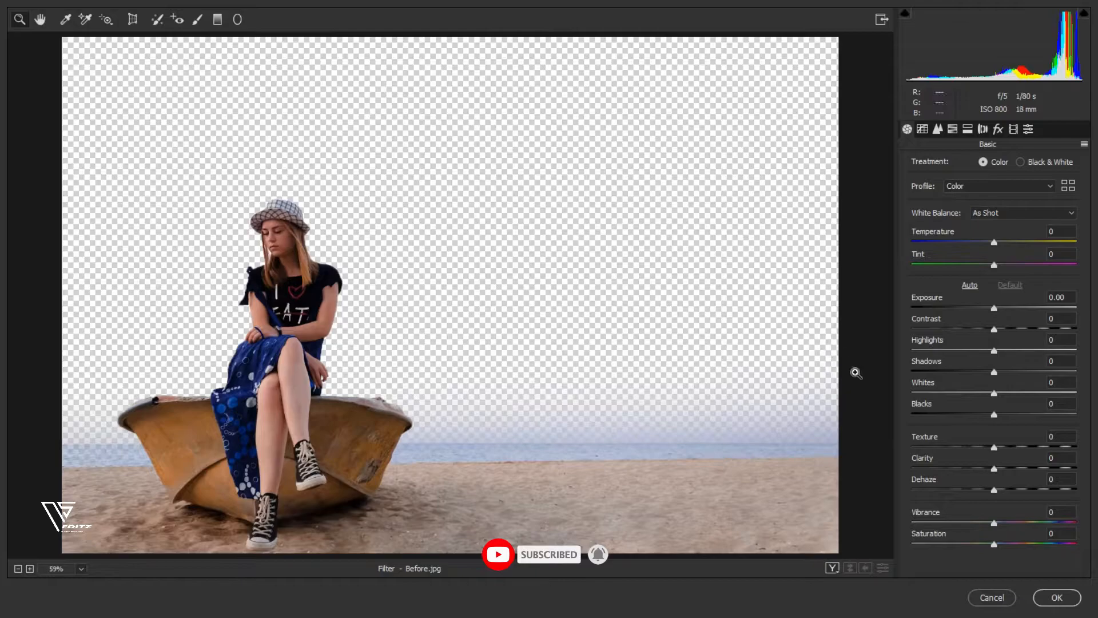
pyautogui.moveTo(994, 469); pyautogui.dragTo(1001, 466)
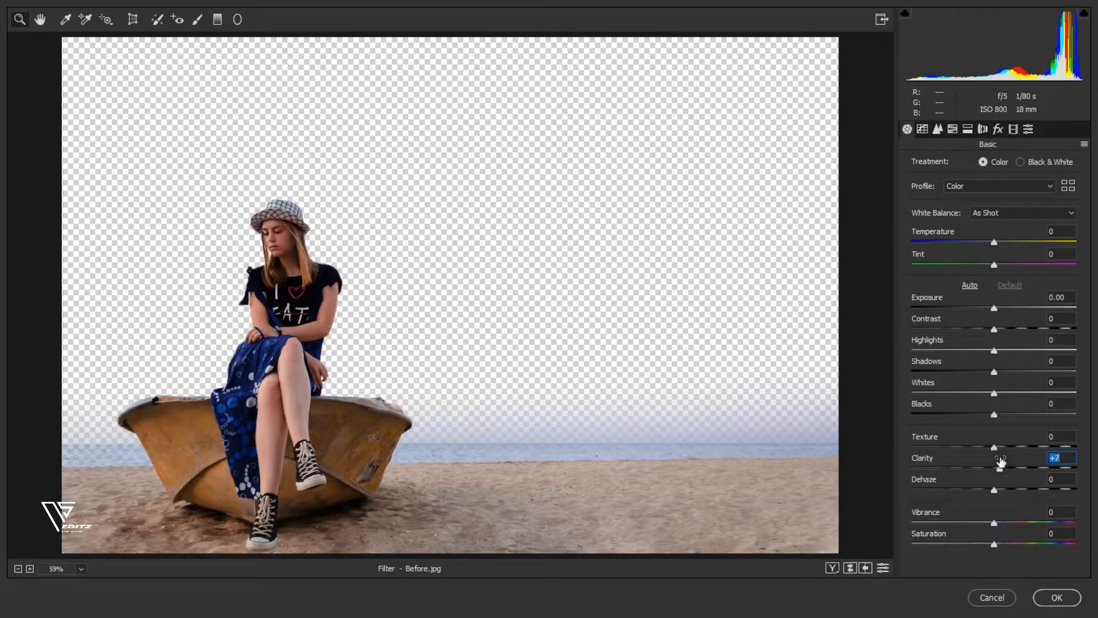
pyautogui.moveTo(994, 416); pyautogui.dragTo(988, 418)
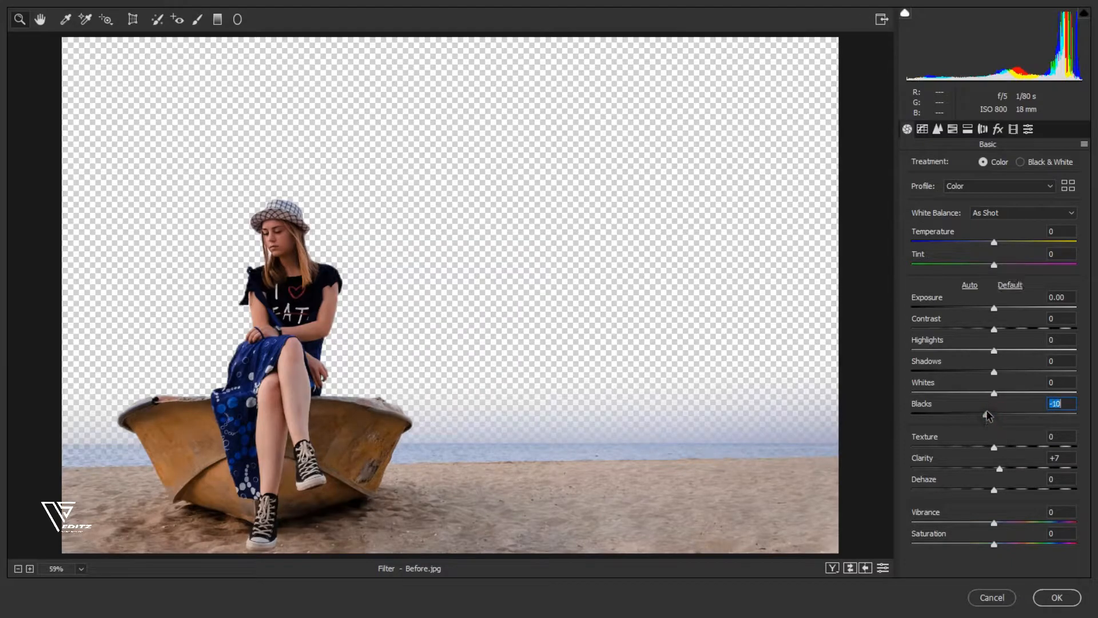
pyautogui.moveTo(996, 353); pyautogui.dragTo(1001, 396)
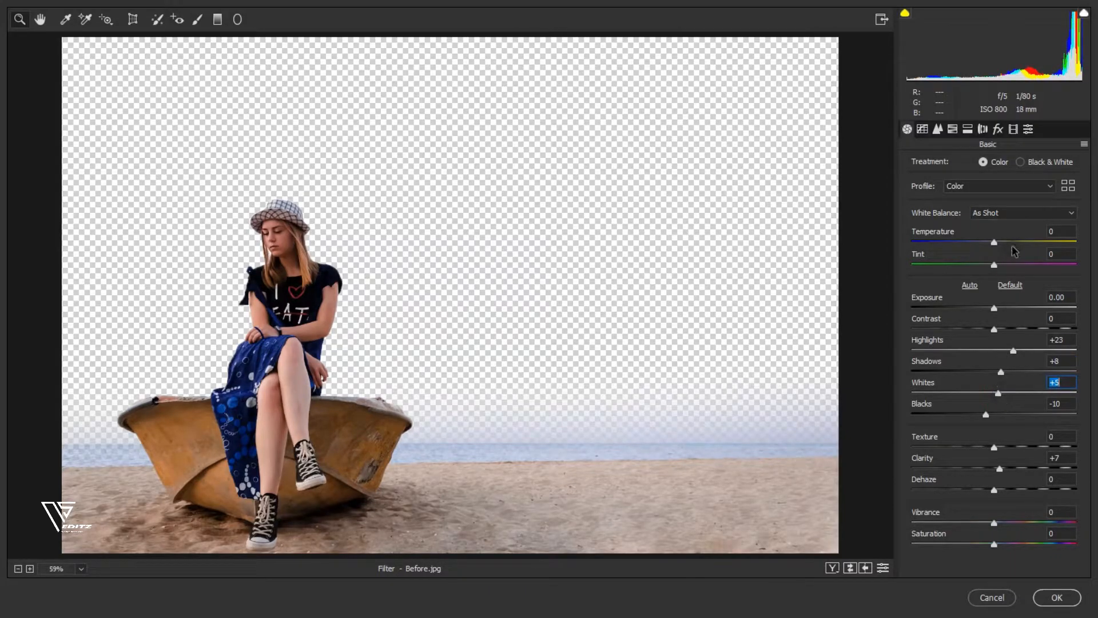
pyautogui.moveTo(995, 241); pyautogui.dragTo(998, 240)
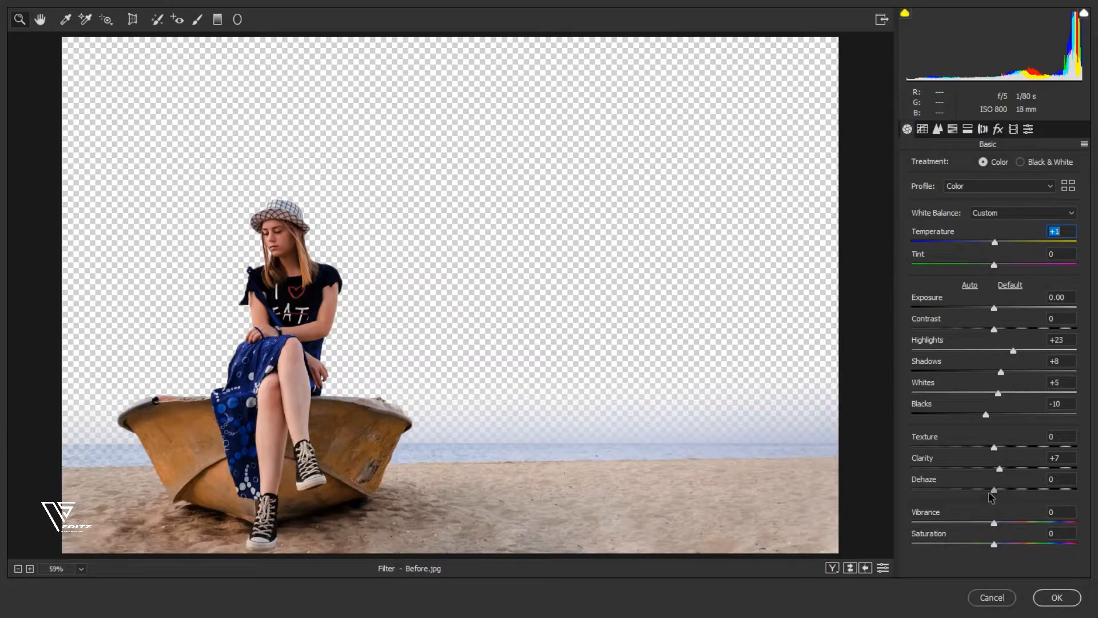
# - In HSL Adjustments, set Blues saturation to -5 and Blues hue to -10, lower Oranges saturation and slightly raise Oranges luminance
pyautogui.click(952, 128)
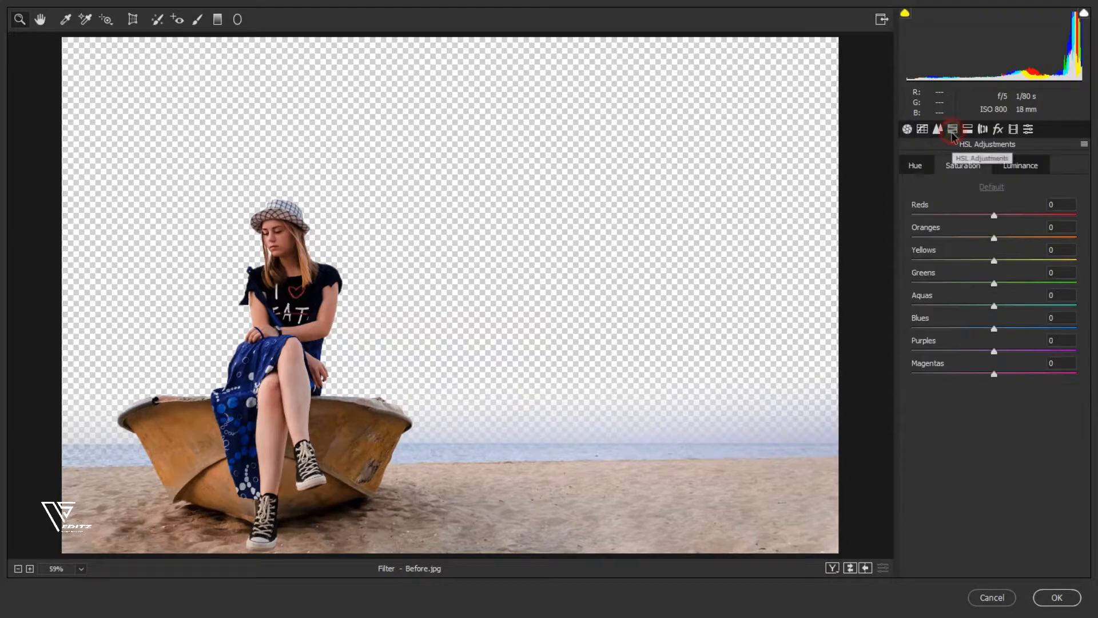
pyautogui.moveTo(996, 330)
pyautogui.mouseDown()
pyautogui.moveTo(964, 326)
pyautogui.moveTo(992, 321)
pyautogui.mouseUp()
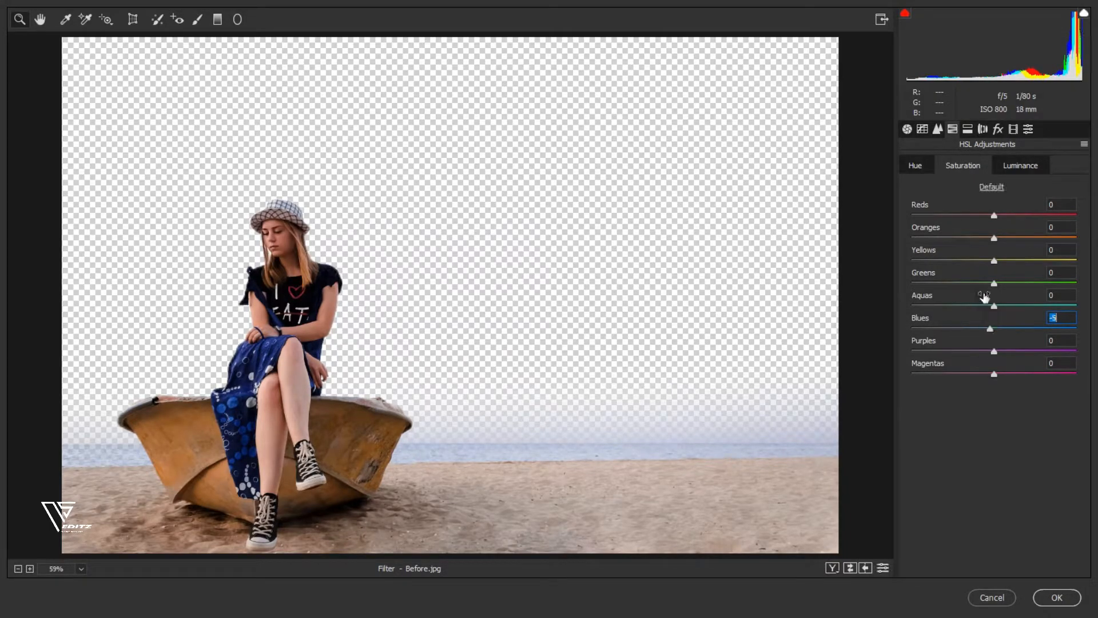
pyautogui.moveTo(995, 241); pyautogui.dragTo(980, 239)
pyautogui.click(1016, 167)
pyautogui.moveTo(996, 239)
pyautogui.mouseDown()
pyautogui.moveTo(1007, 240)
pyautogui.moveTo(986, 217)
pyautogui.moveTo(1001, 220)
pyautogui.mouseUp()
pyautogui.click(916, 167)
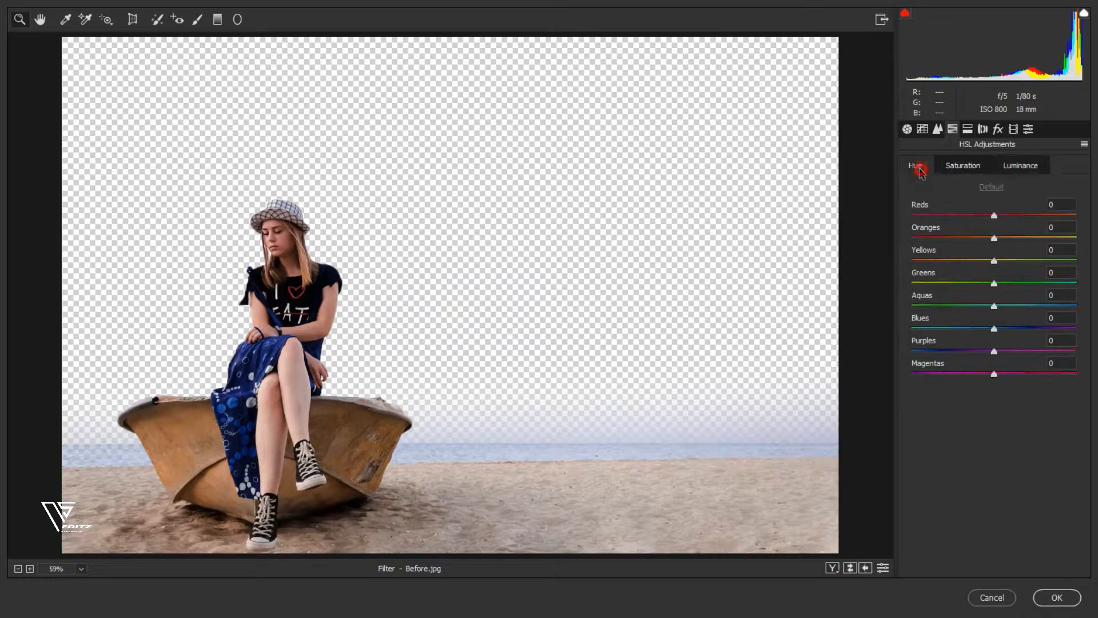
pyautogui.moveTo(992, 332); pyautogui.dragTo(986, 331)
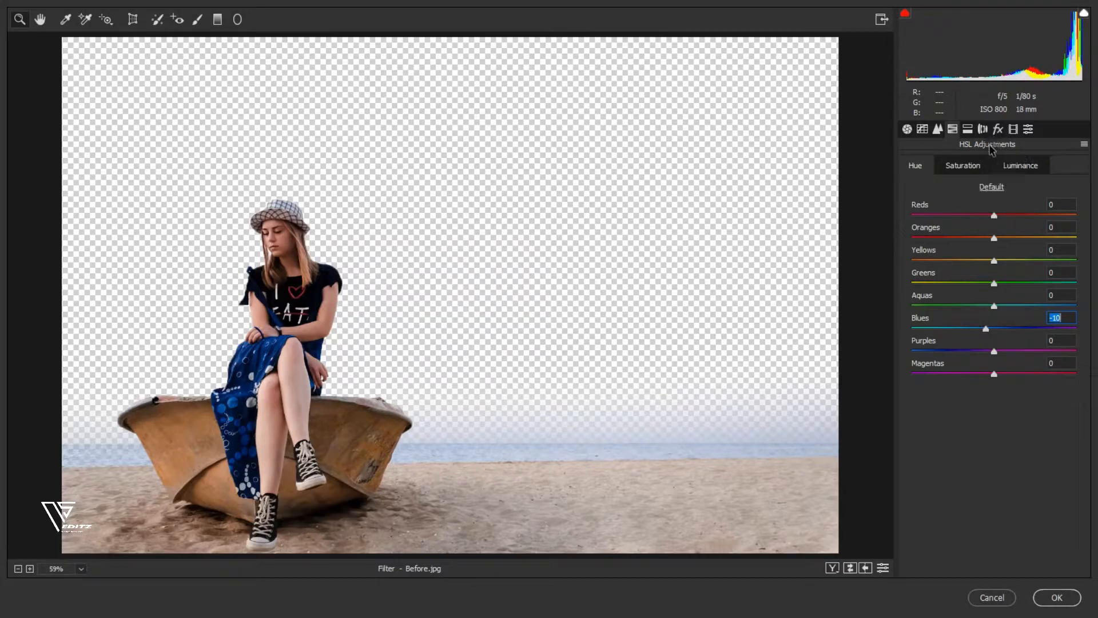
# - Raise the Contrast slightly in the Basic adjustments and apply the Camera Raw filter to Layer 0
pyautogui.click(907, 129)
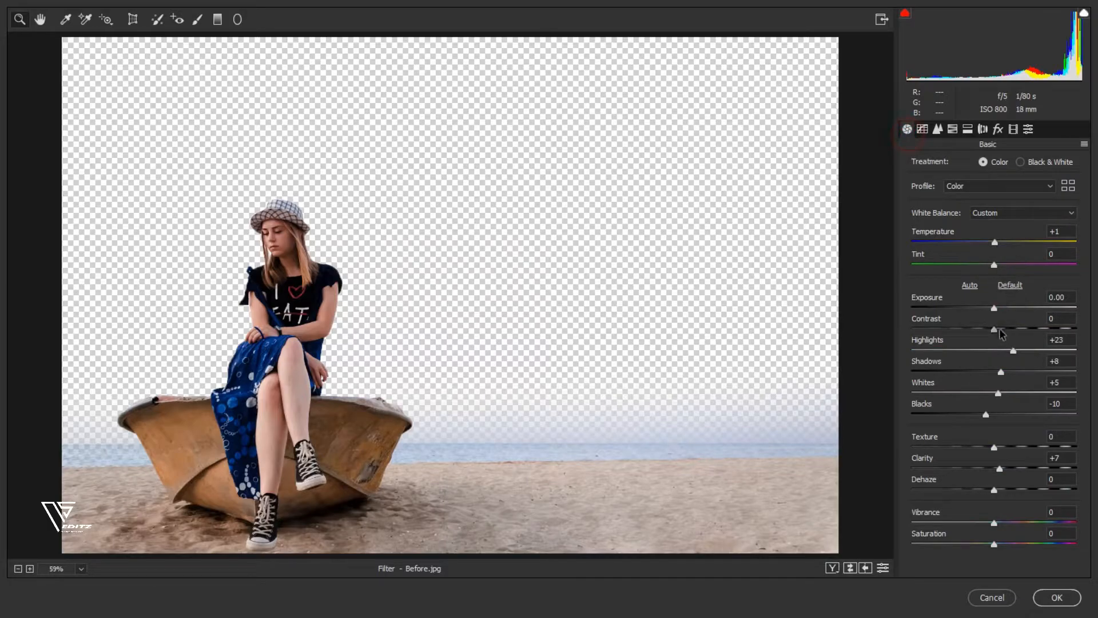
pyautogui.moveTo(995, 329); pyautogui.dragTo(997, 330)
pyautogui.click(1057, 597)
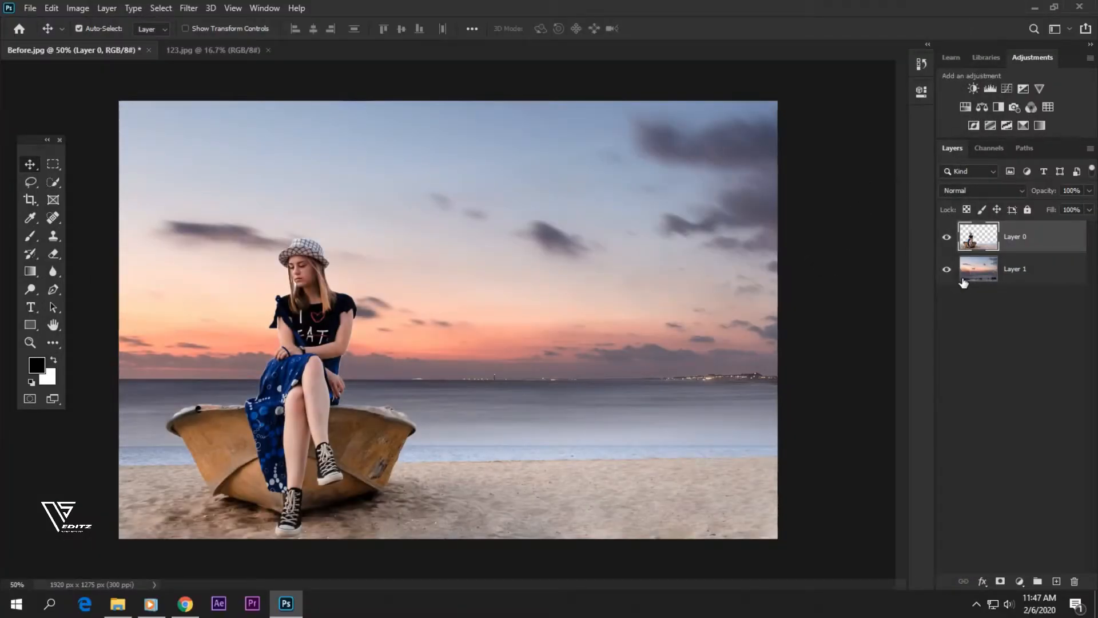
# - Add a Selective Color adjustment layer above both layers and lower Yellow and Black in the Reds
pyautogui.click(1024, 279)
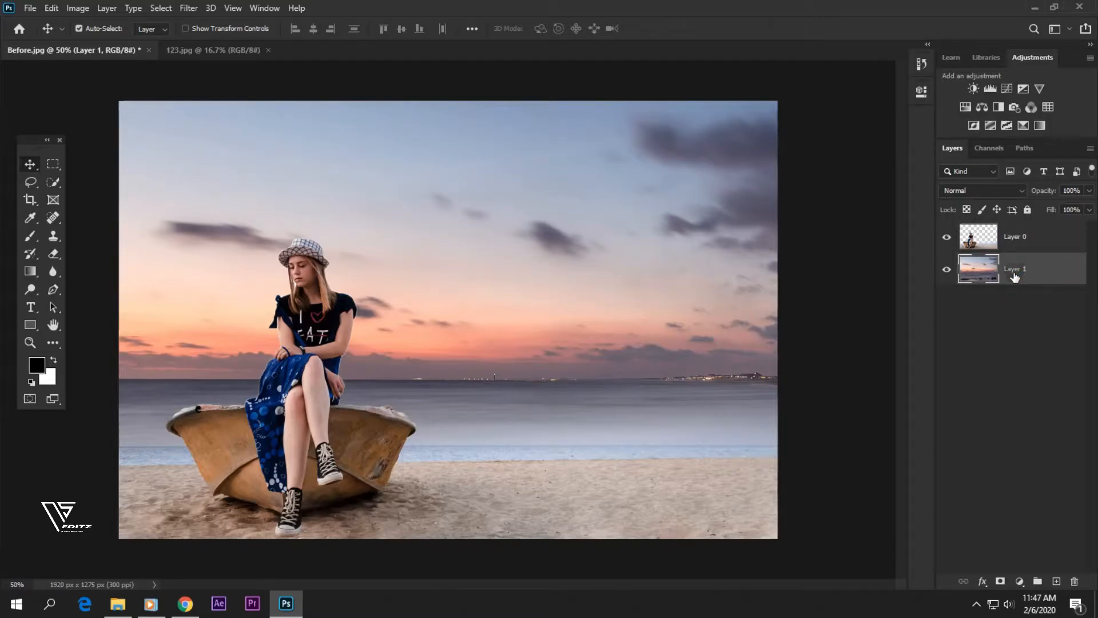
pyautogui.click(998, 334)
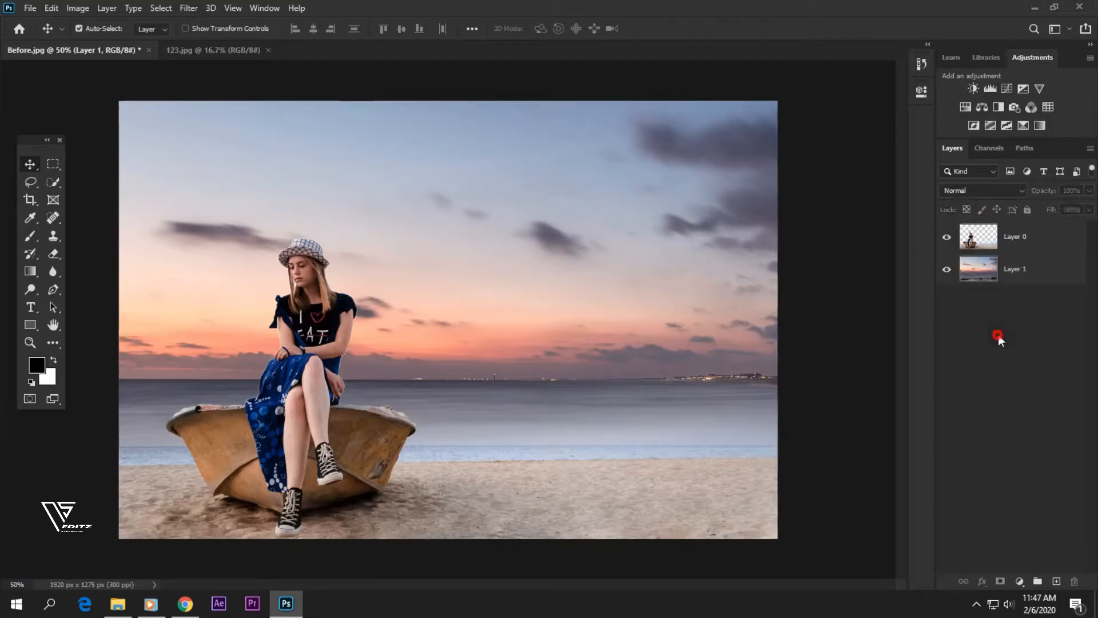
pyautogui.click(1023, 125)
pyautogui.click(814, 146)
pyautogui.click(808, 163)
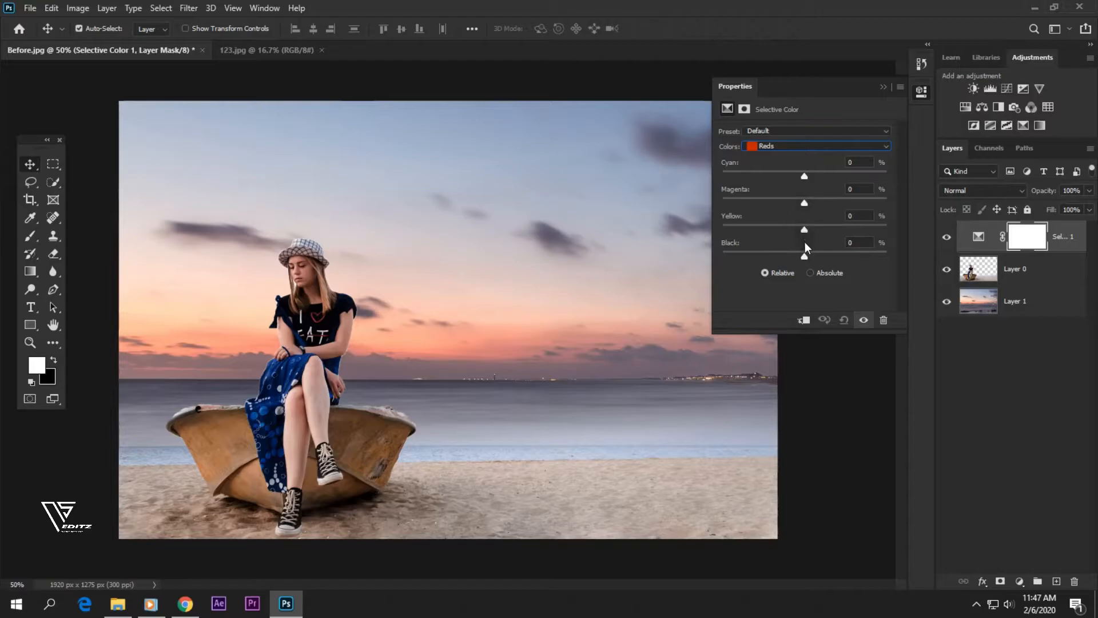
pyautogui.moveTo(805, 232); pyautogui.dragTo(737, 229)
pyautogui.moveTo(805, 255); pyautogui.dragTo(795, 255)
# - In the Blues of the Selective Color adjustment, set Black to -30% and adjust Magenta
pyautogui.click(801, 149)
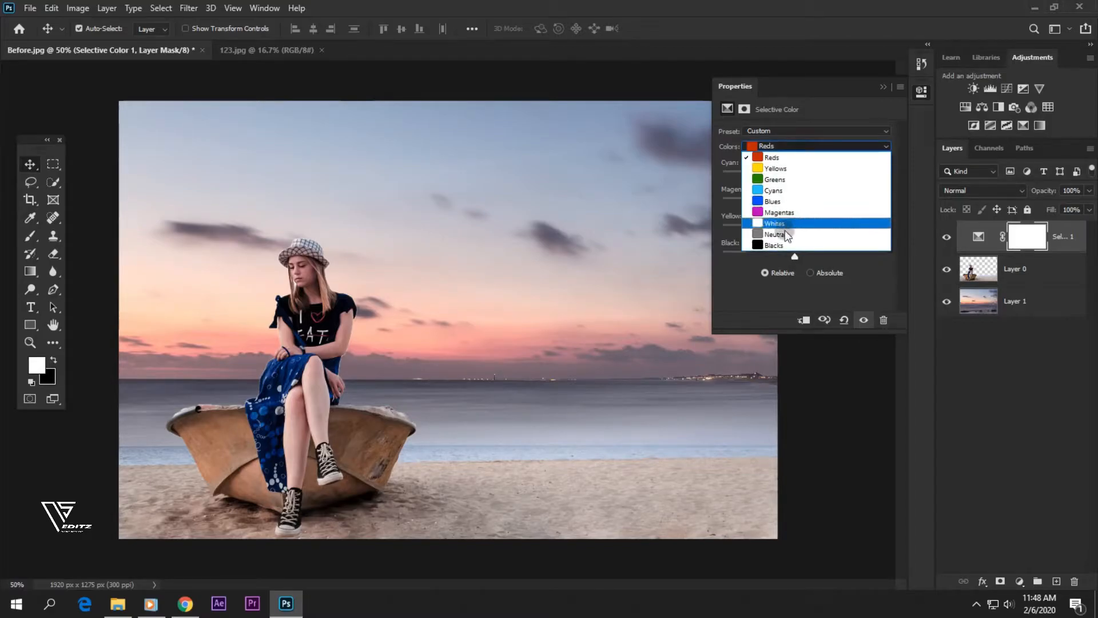
pyautogui.click(778, 201)
pyautogui.moveTo(804, 256); pyautogui.dragTo(785, 253)
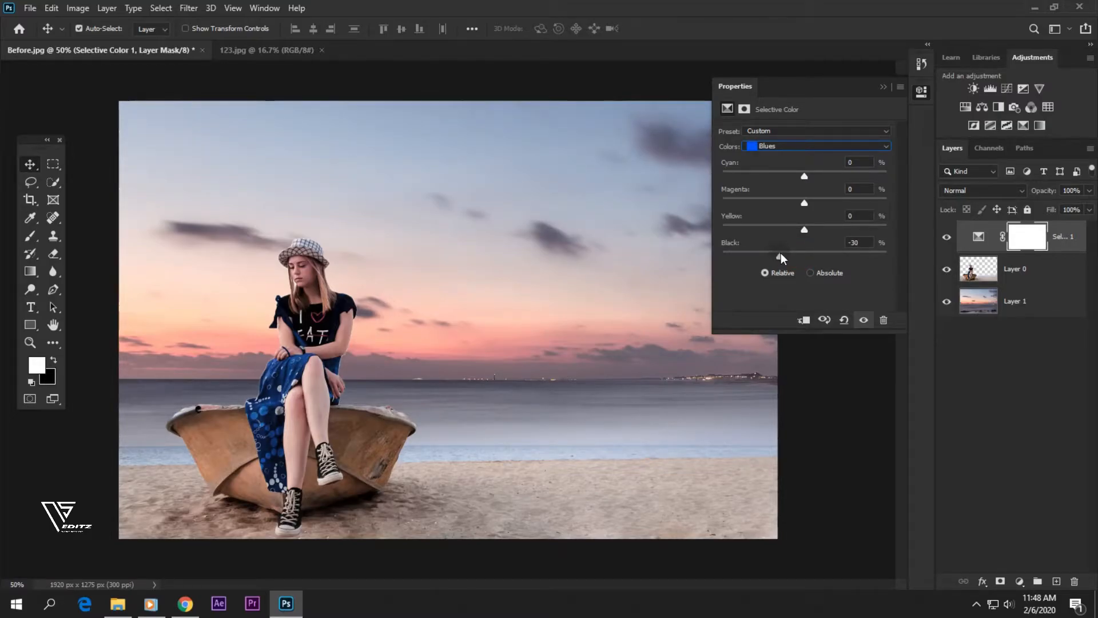
pyautogui.moveTo(802, 205)
pyautogui.mouseDown()
pyautogui.moveTo(830, 208)
pyautogui.moveTo(768, 212)
pyautogui.moveTo(800, 223)
pyautogui.mouseUp()
# - Adjust the Yellow, Cyan and Black amounts in the Yellows of the Selective Color adjustment
pyautogui.click(801, 147)
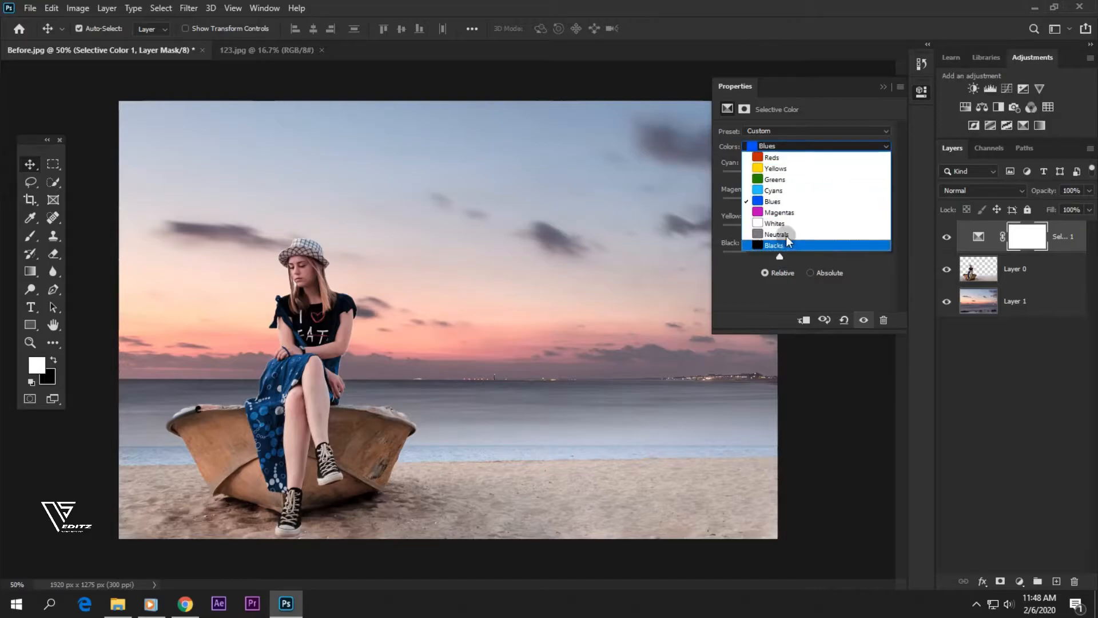
pyautogui.click(788, 167)
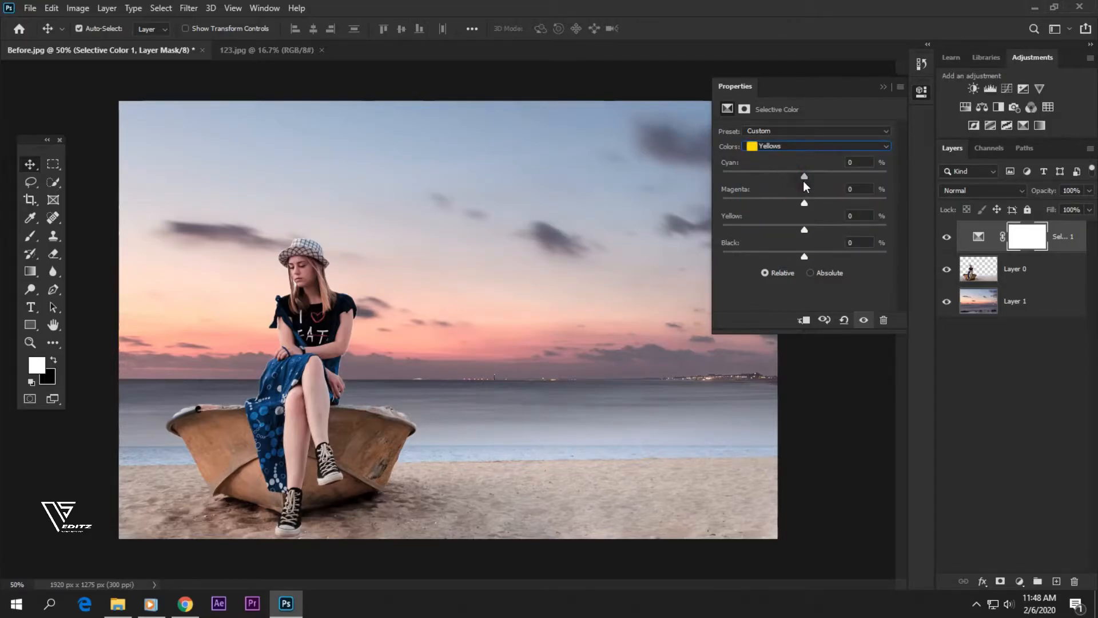
pyautogui.moveTo(807, 229); pyautogui.dragTo(800, 229)
pyautogui.moveTo(724, 237); pyautogui.dragTo(780, 247)
pyautogui.moveTo(785, 179); pyautogui.dragTo(758, 188)
pyautogui.moveTo(808, 261)
pyautogui.mouseDown()
pyautogui.moveTo(834, 260)
pyautogui.moveTo(794, 262)
pyautogui.moveTo(817, 261)
pyautogui.moveTo(805, 262)
pyautogui.mouseUp()
# - Set Black to -27% in the Reds of the Selective Color adjustment and collapse its properties
pyautogui.click(801, 147)
pyautogui.click(800, 156)
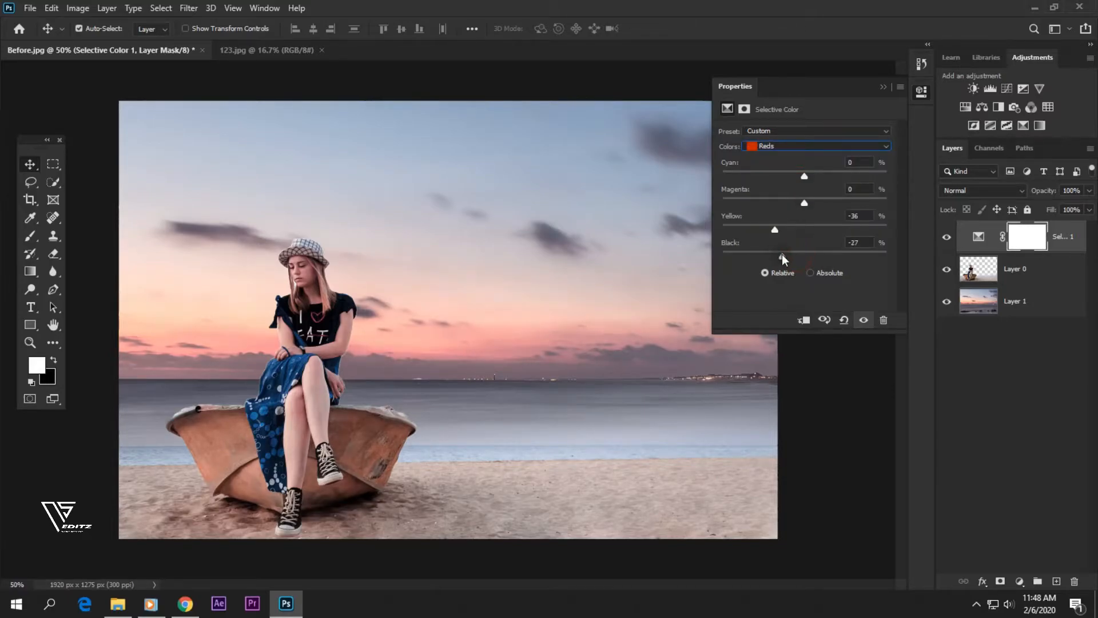
pyautogui.click(884, 89)
# - Compare the image with and without the Selective Color adjustment by toggling that layer's visibility
pyautogui.click(945, 237)
pyautogui.click(945, 237)
pyautogui.click(945, 237)
pyautogui.click(945, 237)
pyautogui.click(945, 238)
pyautogui.click(945, 237)
pyautogui.click(945, 237)
pyautogui.click(945, 238)
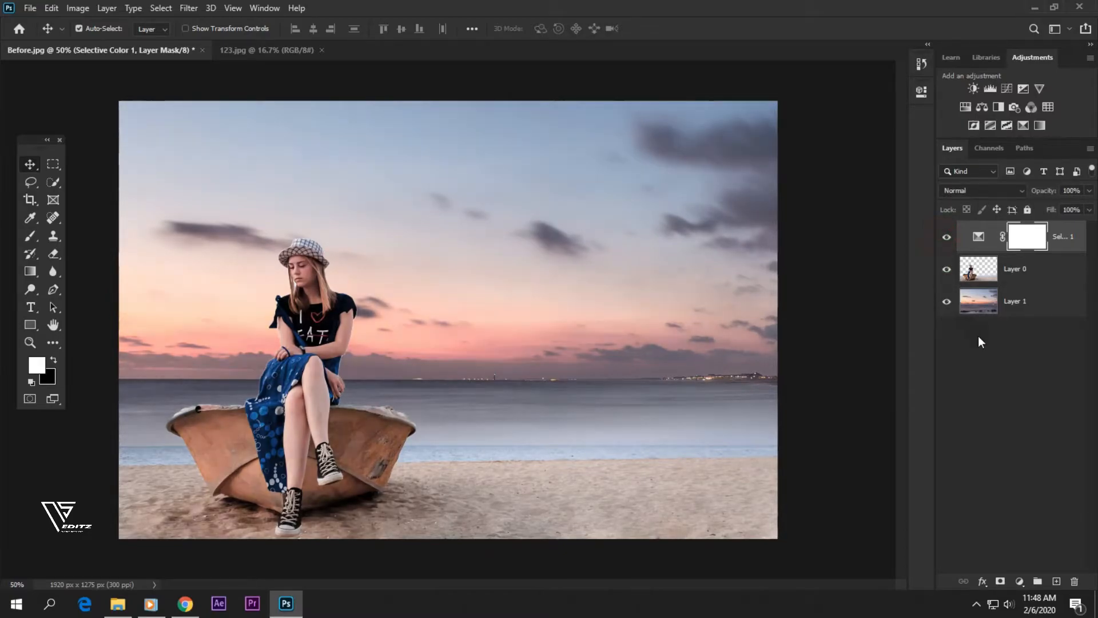
# - Merge the Selective Color adjustment, Layer 0 and Layer 1 into one layer and duplicate the merged layer
pyautogui.click(1036, 303)
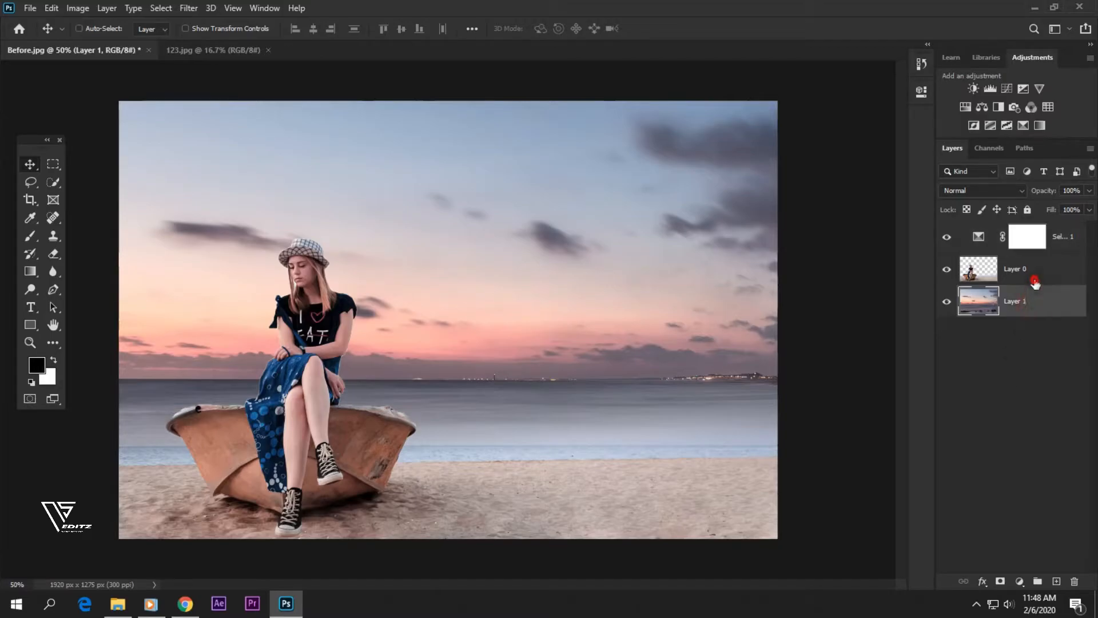
pyautogui.keyDown('shift'); pyautogui.click(1059, 243); pyautogui.keyUp('shift')
pyautogui.rightClick(1059, 243)
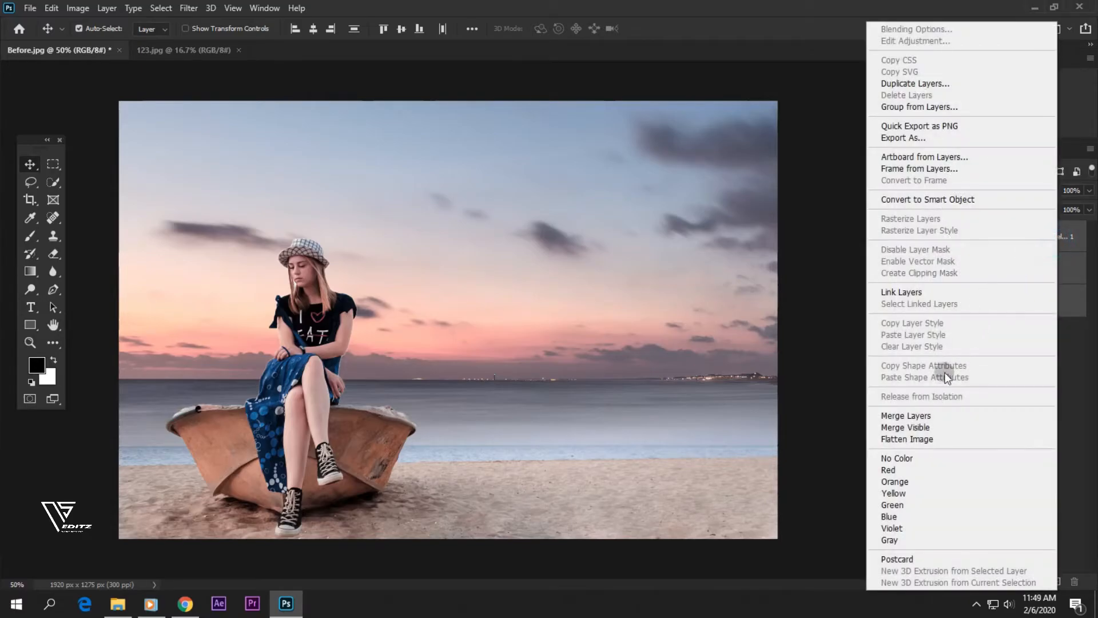
pyautogui.click(933, 416)
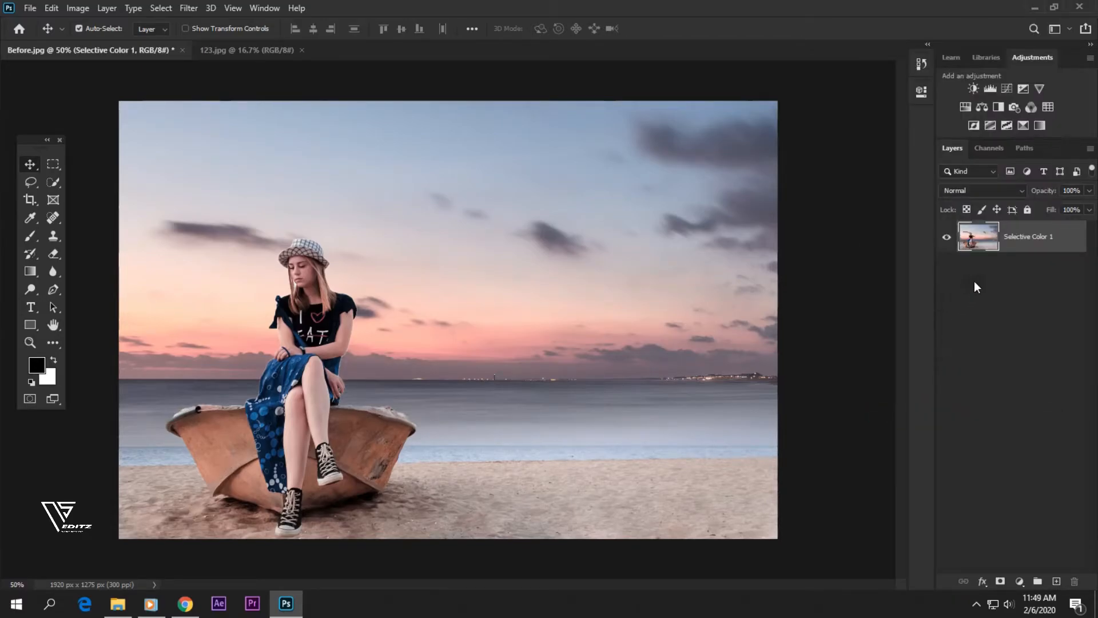
pyautogui.moveTo(1030, 253); pyautogui.dragTo(1056, 581)
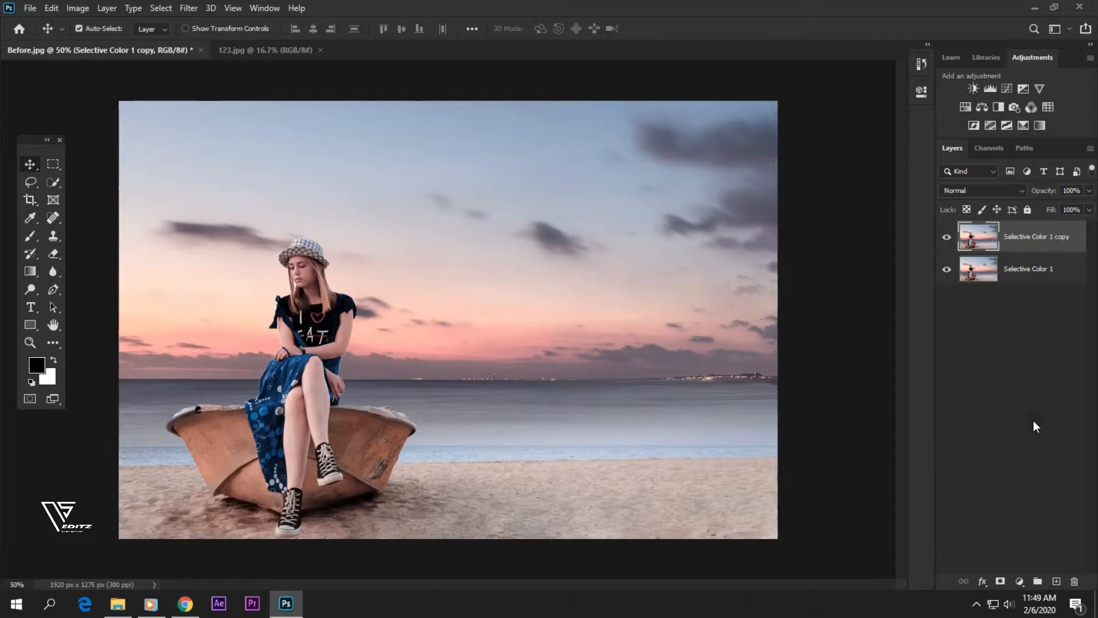
# - Crop the image to the existing canvas bounds with Delete Cropped Pixels enabled, discarding the sunset pixels outside the frame
pyautogui.click(182, 10)
pyautogui.click(215, 89)
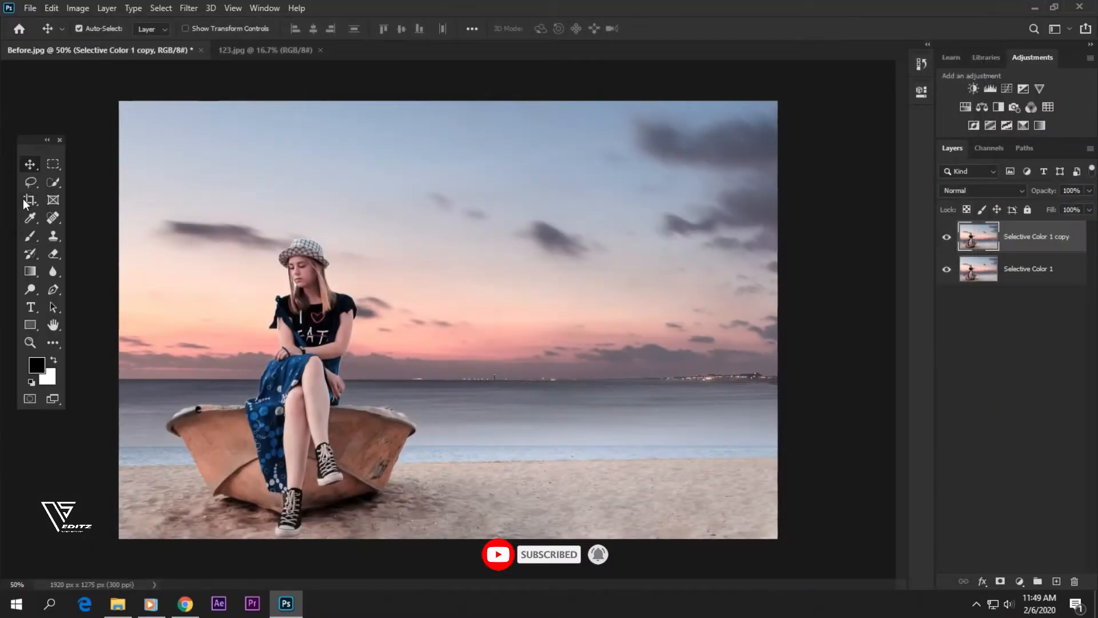
pyautogui.click(23, 198)
pyautogui.click(366, 253)
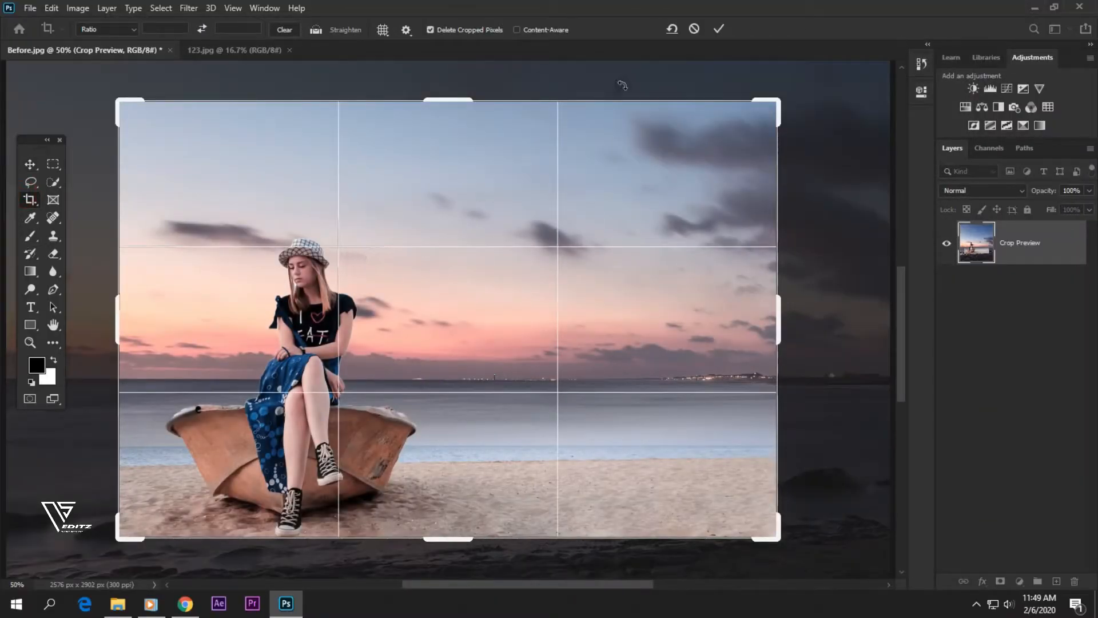
pyautogui.click(719, 30)
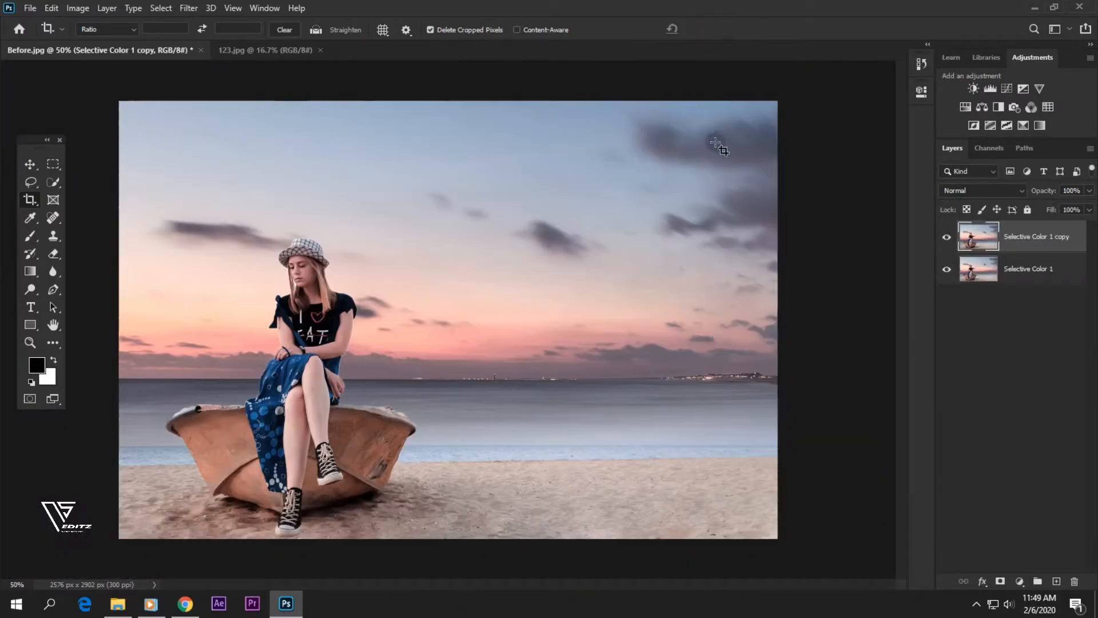
# - Open the Camera Raw Filter on the top merged layer and set Clarity to +8 and Texture to +49
pyautogui.click(187, 8)
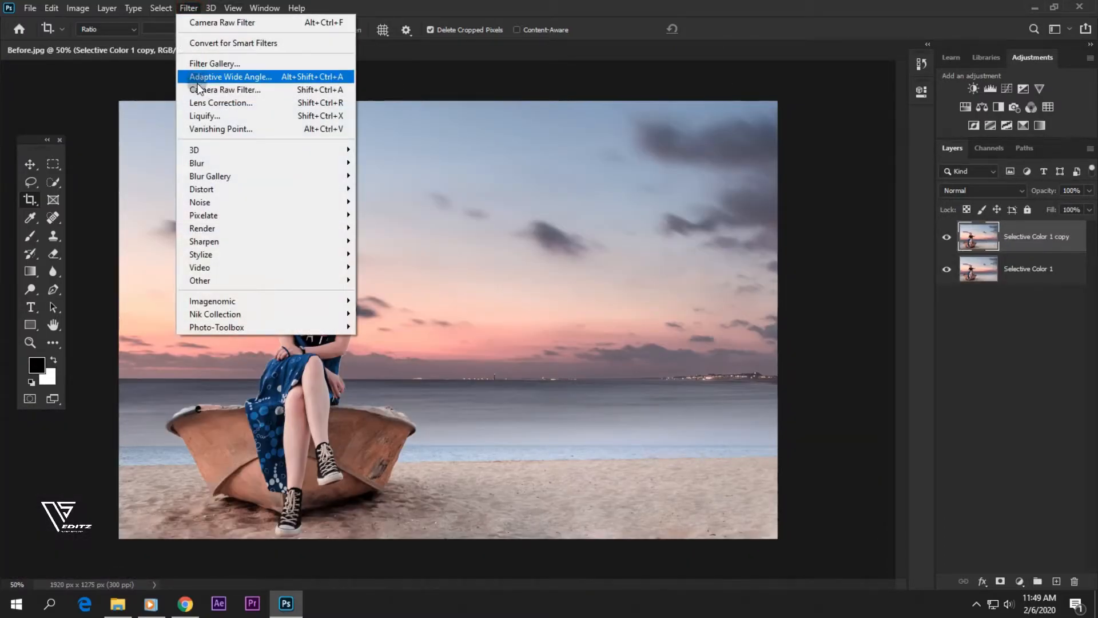
pyautogui.click(220, 90)
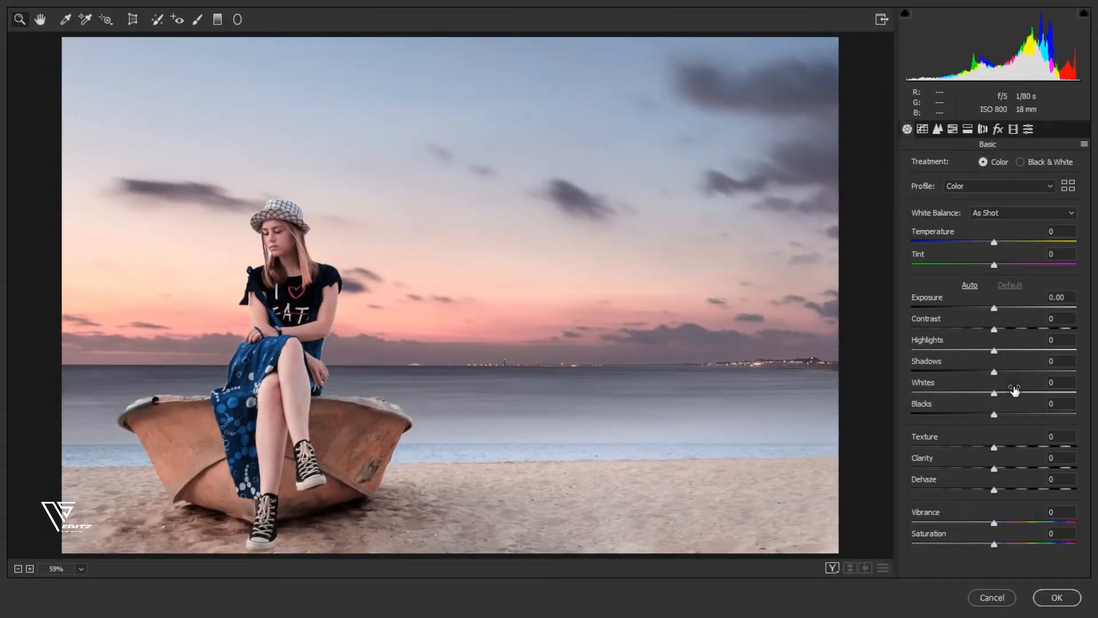
pyautogui.moveTo(996, 473); pyautogui.dragTo(1004, 471)
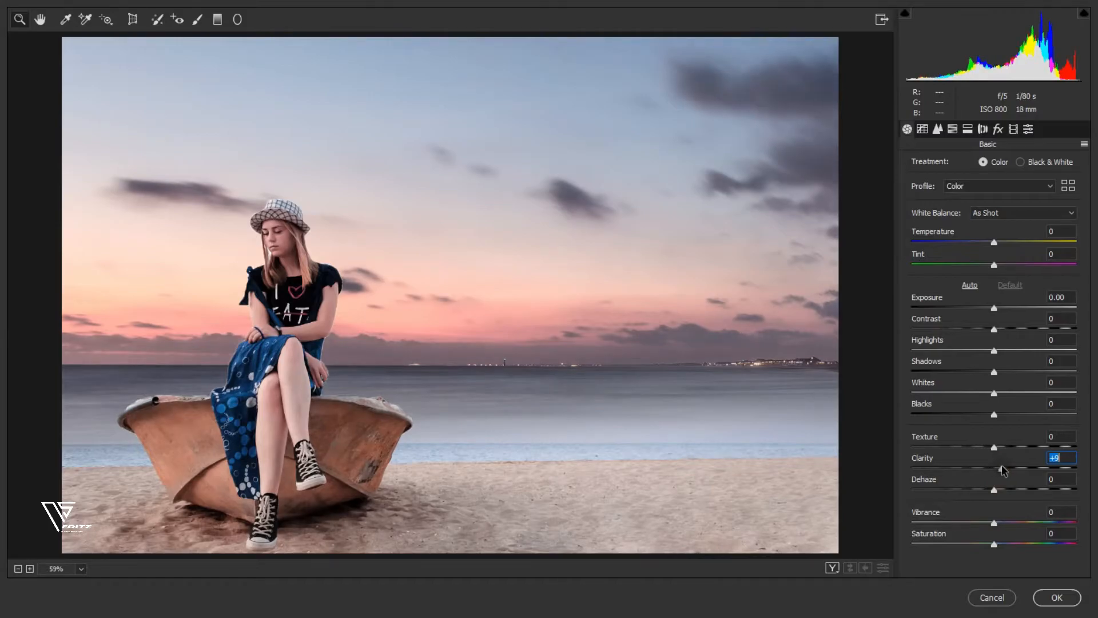
pyautogui.moveTo(995, 451); pyautogui.dragTo(1037, 455)
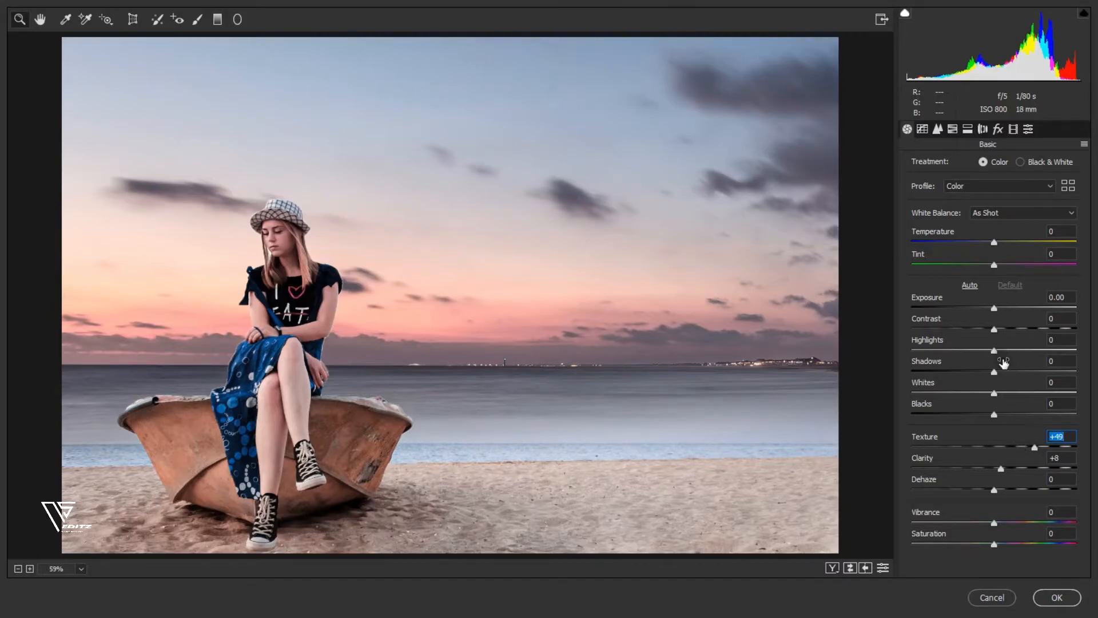
# - Adjust the basic tones to Blacks -16, Highlights +14, Saturation +3 and Contrast +8
pyautogui.moveTo(994, 417); pyautogui.dragTo(982, 418)
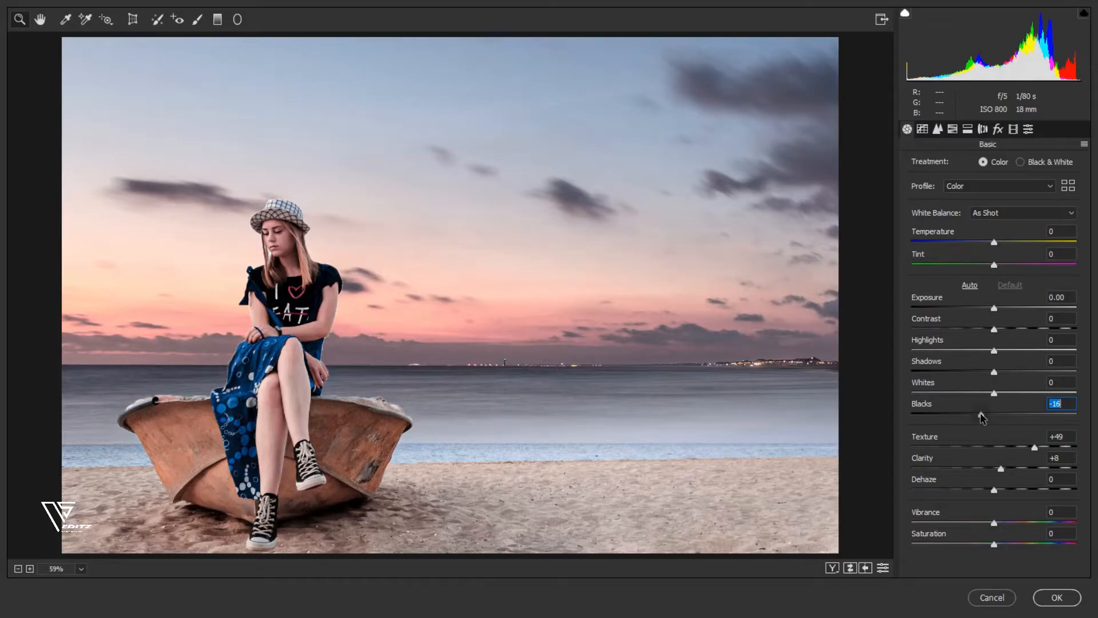
pyautogui.moveTo(995, 351); pyautogui.dragTo(1008, 355)
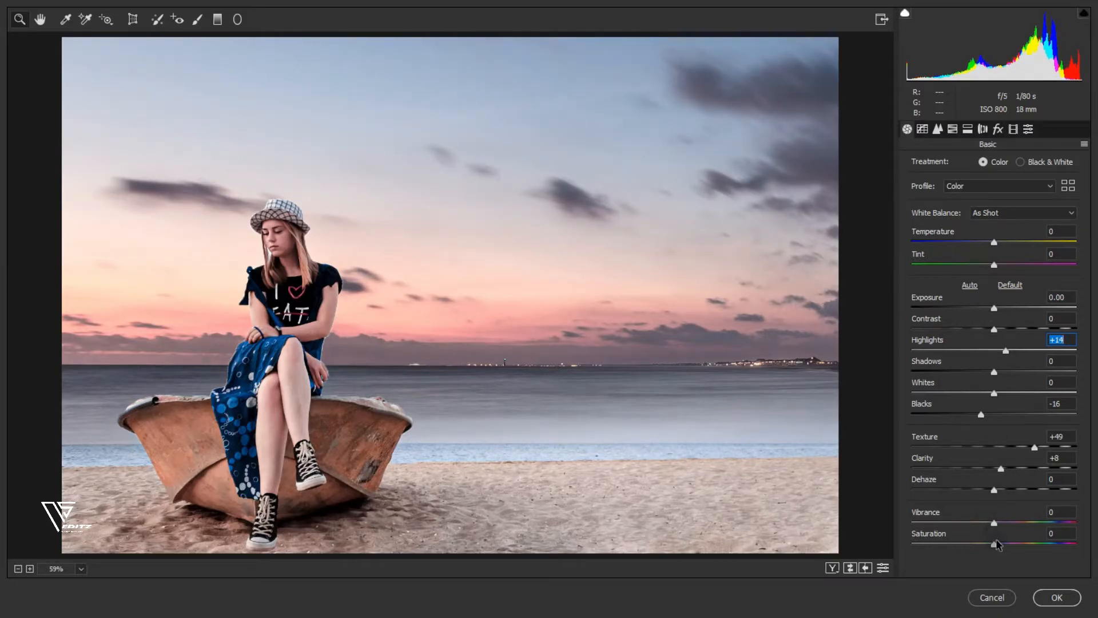
pyautogui.moveTo(995, 547); pyautogui.dragTo(998, 546)
pyautogui.moveTo(998, 333); pyautogui.dragTo(1005, 335)
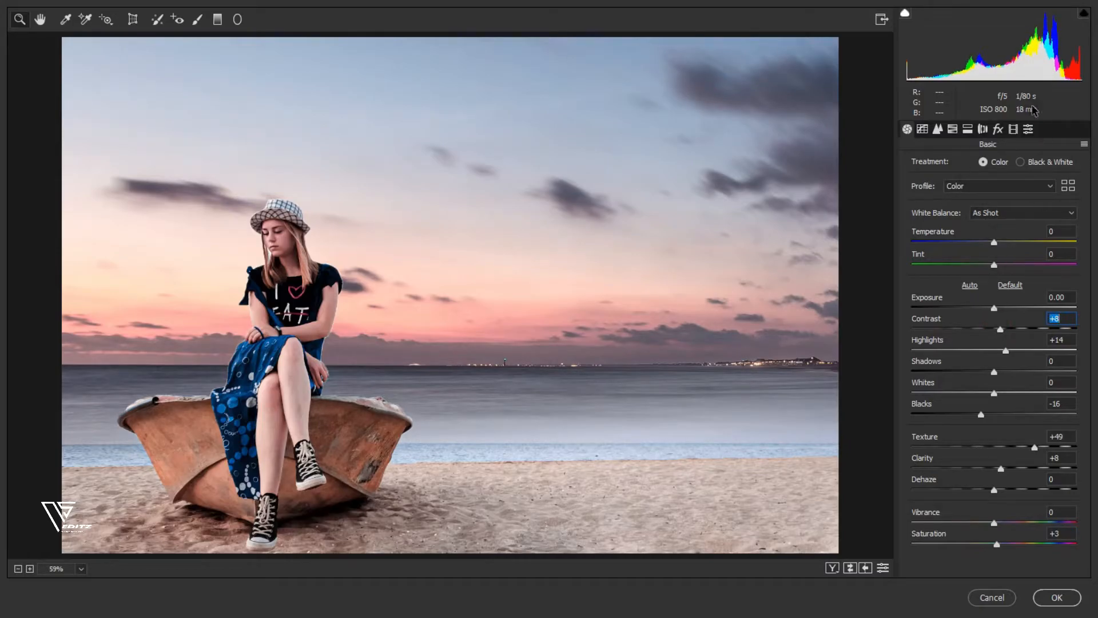
# - In the HSL hue adjustments, set Greens to -26 and Blues to -14, leaving Yellows at 0
pyautogui.click(952, 129)
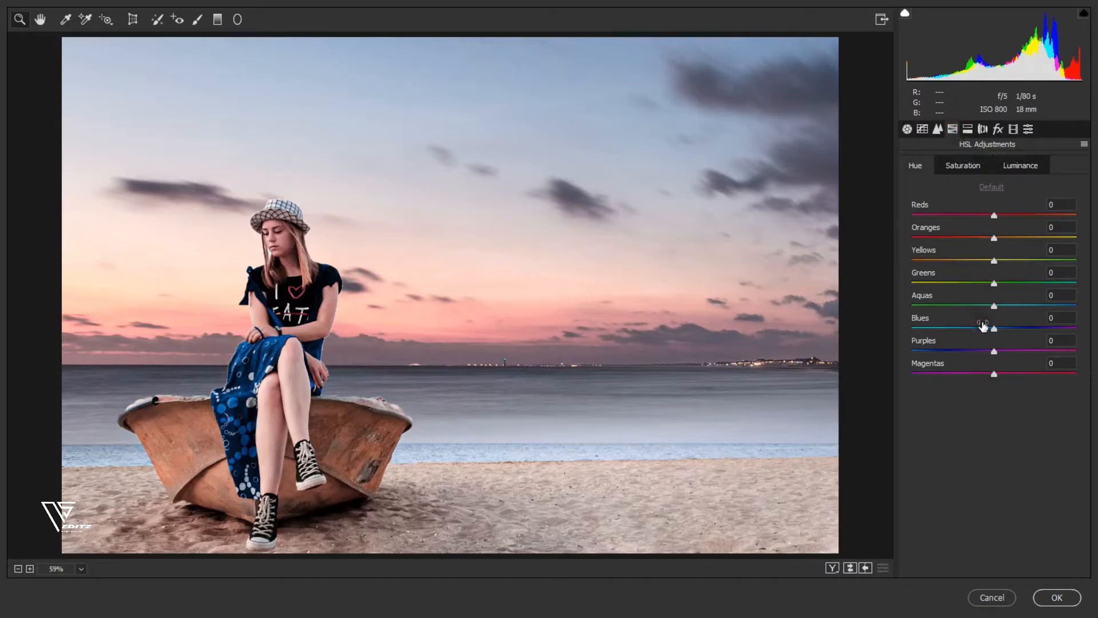
pyautogui.moveTo(994, 264)
pyautogui.mouseDown()
pyautogui.moveTo(964, 264)
pyautogui.moveTo(1021, 263)
pyautogui.moveTo(939, 262)
pyautogui.moveTo(984, 267)
pyautogui.mouseUp()
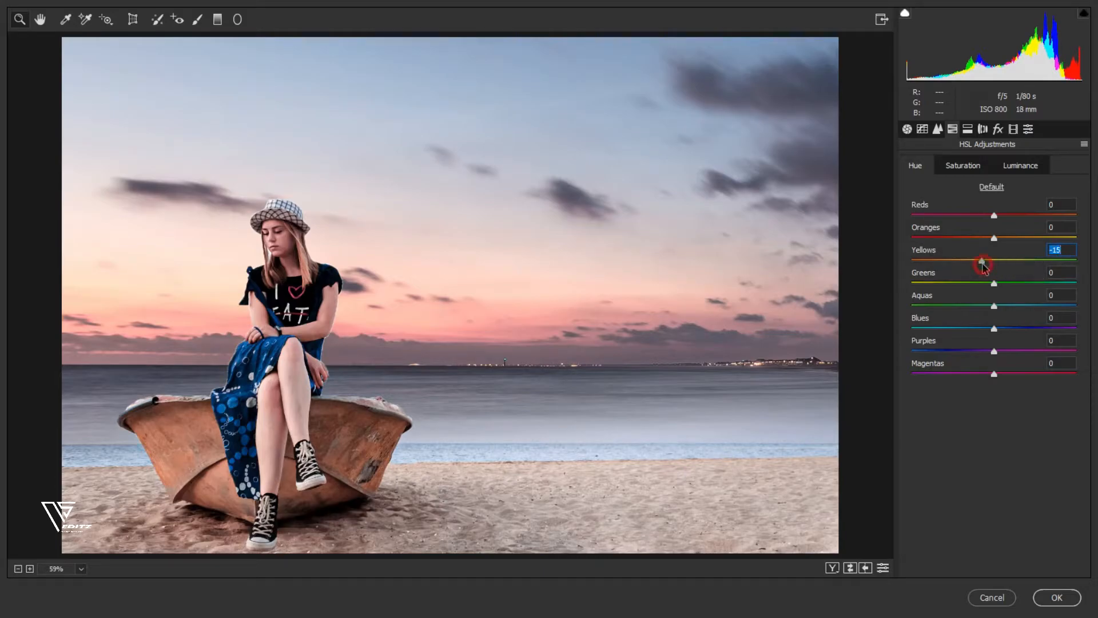
pyautogui.doubleClick(983, 264)
pyautogui.moveTo(994, 283)
pyautogui.mouseDown()
pyautogui.moveTo(937, 284)
pyautogui.moveTo(974, 288)
pyautogui.mouseUp()
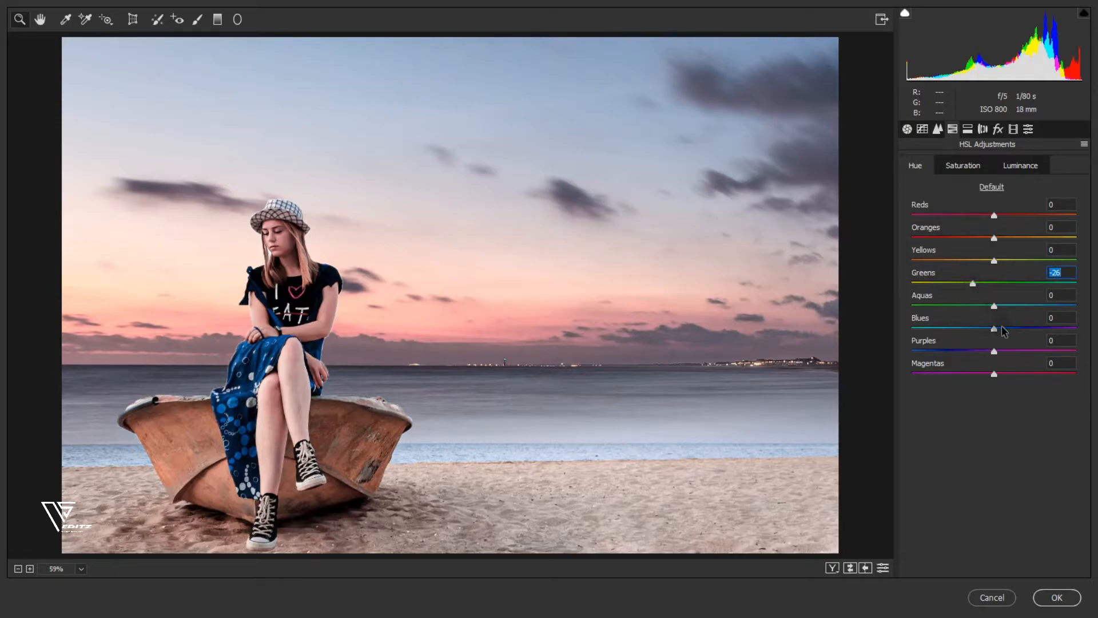
pyautogui.moveTo(996, 330)
pyautogui.mouseDown()
pyautogui.moveTo(974, 332)
pyautogui.moveTo(985, 332)
pyautogui.mouseUp()
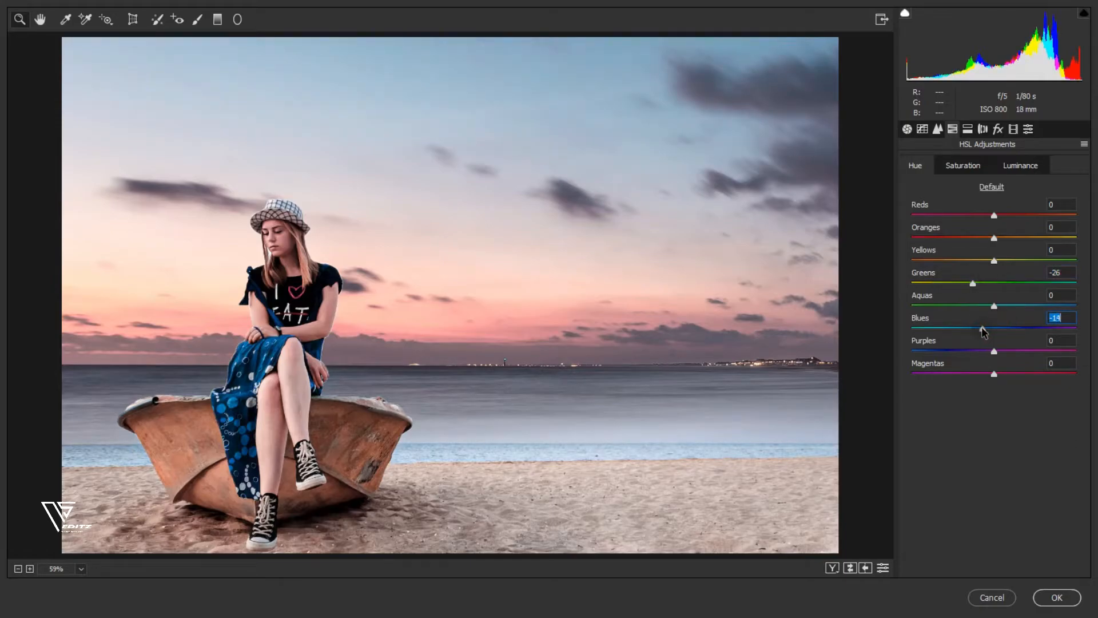
# - Set the HSL saturation of Oranges to -11 and Reds to +14, and shift the Reds hue to +1
pyautogui.click(964, 165)
pyautogui.moveTo(995, 239); pyautogui.dragTo(1007, 219)
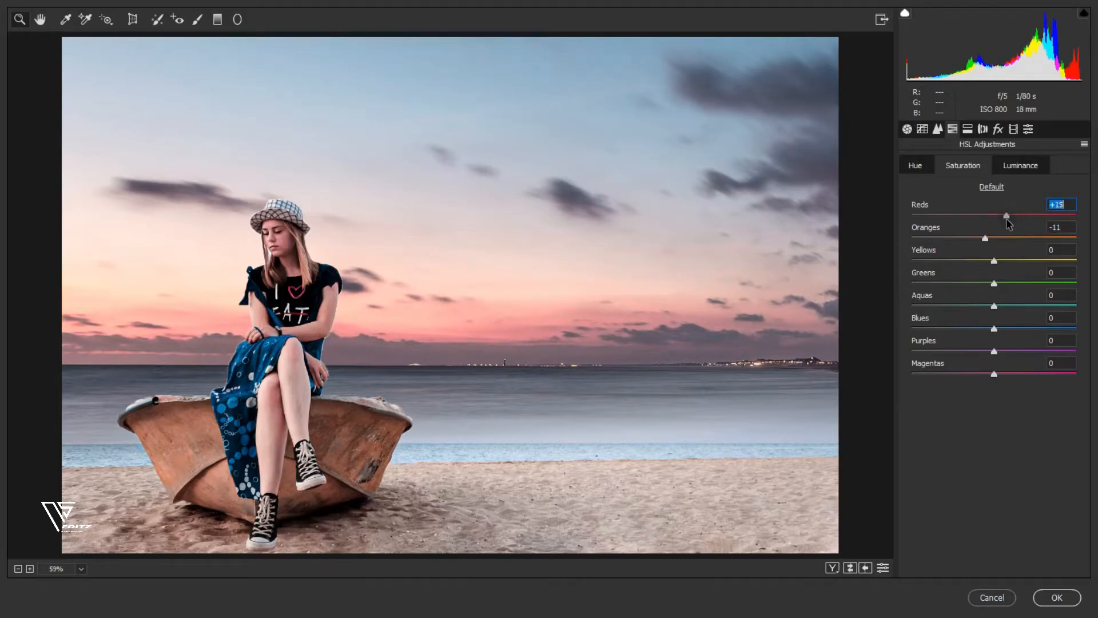
pyautogui.click(925, 167)
pyautogui.moveTo(994, 216)
pyautogui.mouseDown()
pyautogui.moveTo(1005, 217)
pyautogui.moveTo(996, 217)
pyautogui.mouseUp()
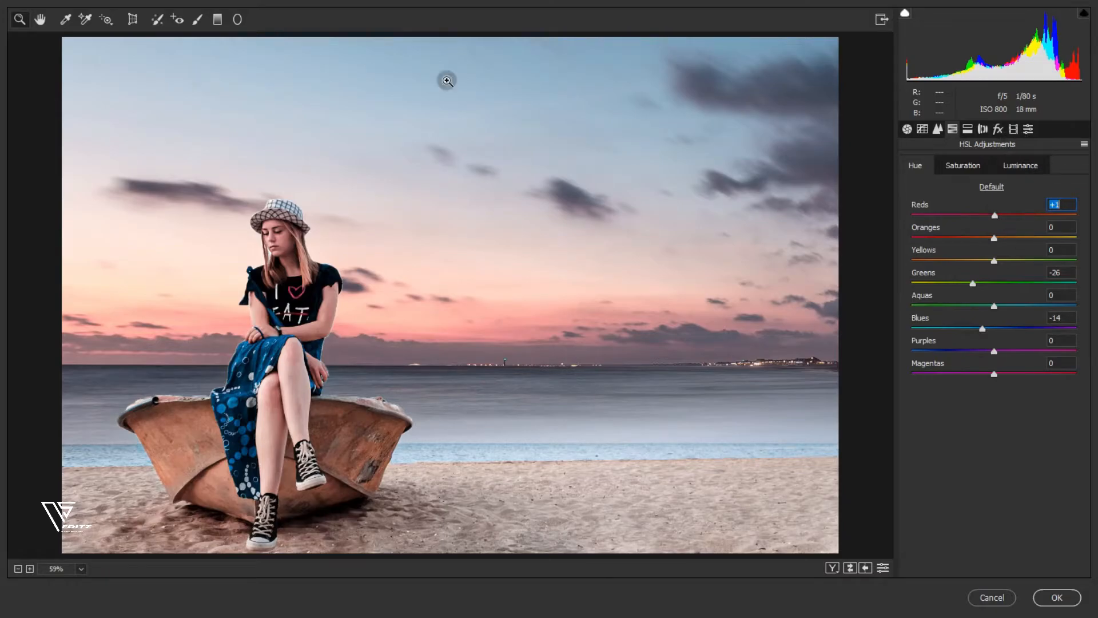
# - Draw a radial filter and shape it into a large tilted ellipse spanning the woman, the left sky and the central beach
pyautogui.click(238, 21)
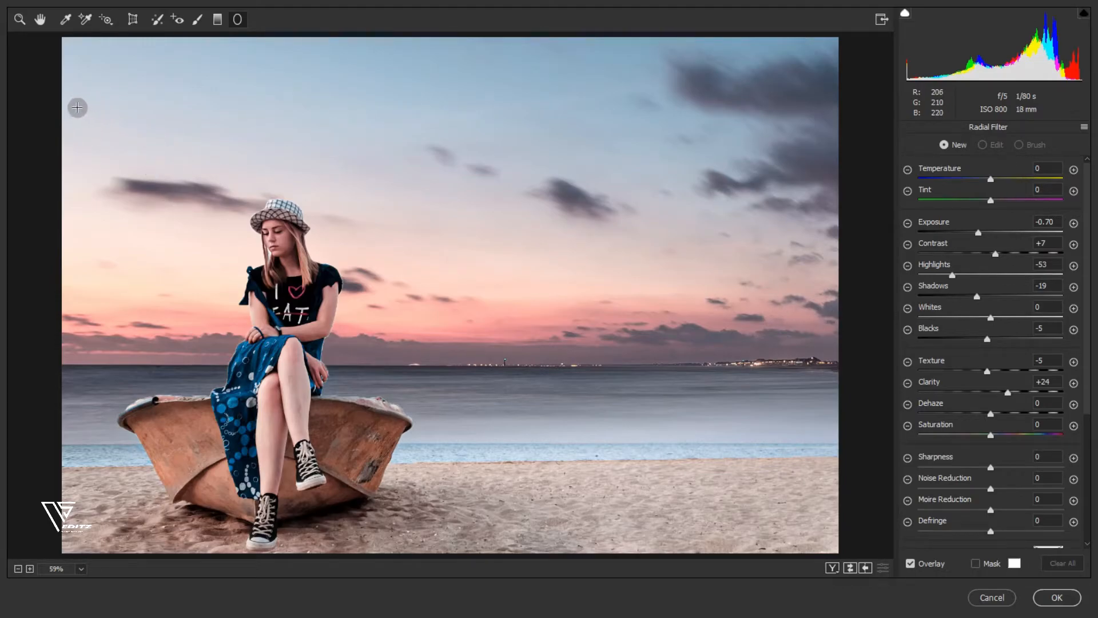
pyautogui.hotkey('ctrl', '-')
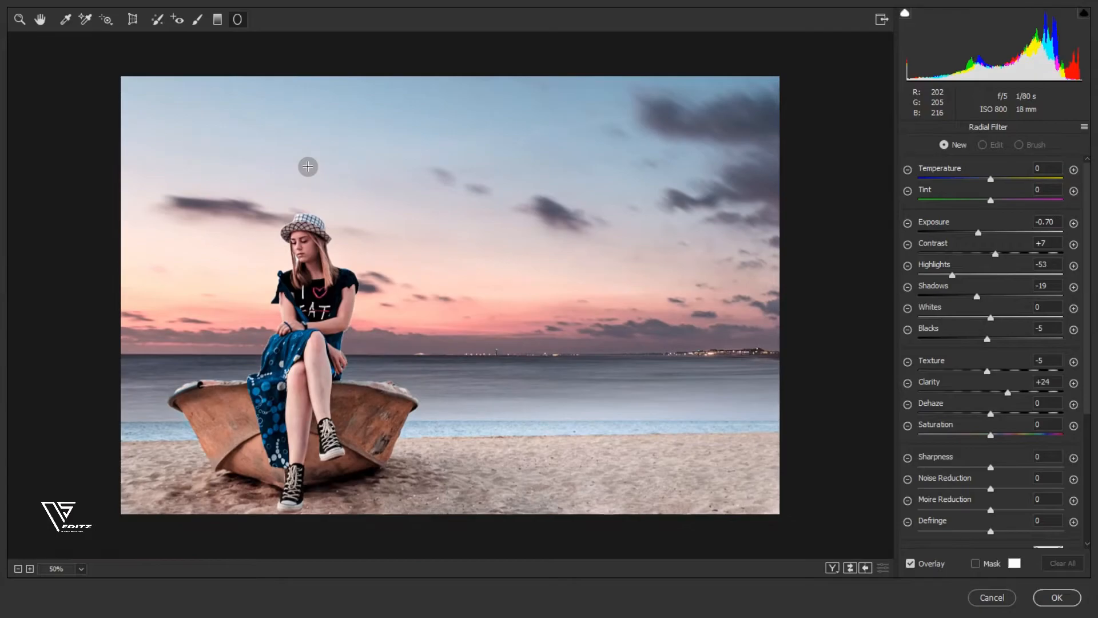
pyautogui.moveTo(119, 68); pyautogui.dragTo(366, 190)
pyautogui.moveTo(283, 179); pyautogui.dragTo(451, 348)
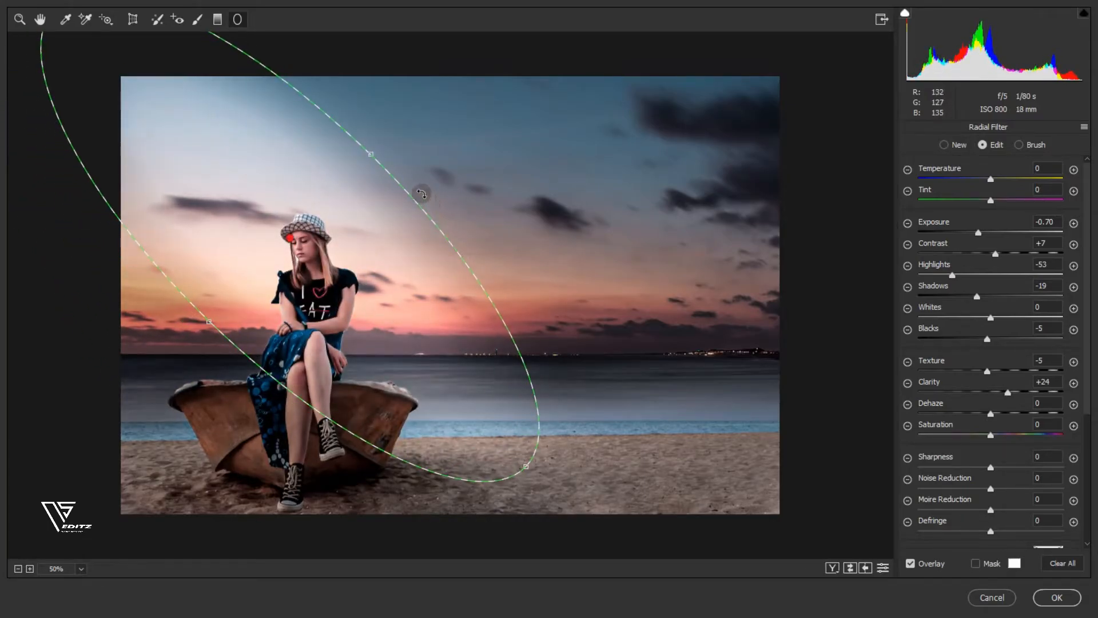
pyautogui.moveTo(373, 147); pyautogui.dragTo(405, 118)
pyautogui.moveTo(562, 438); pyautogui.dragTo(612, 332)
pyautogui.moveTo(492, 287); pyautogui.dragTo(537, 341)
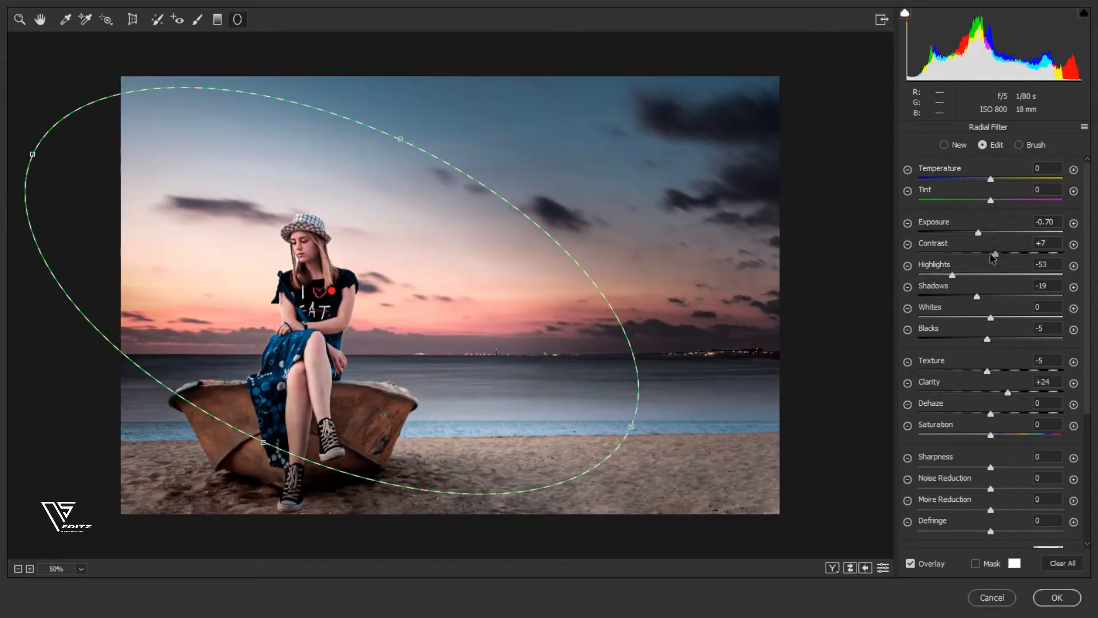
# - Reset the radial filter's local corrections, set its Exposure to -1.20, and slightly shift and narrow the ellipse
pyautogui.click(1084, 127)
pyautogui.click(1034, 156)
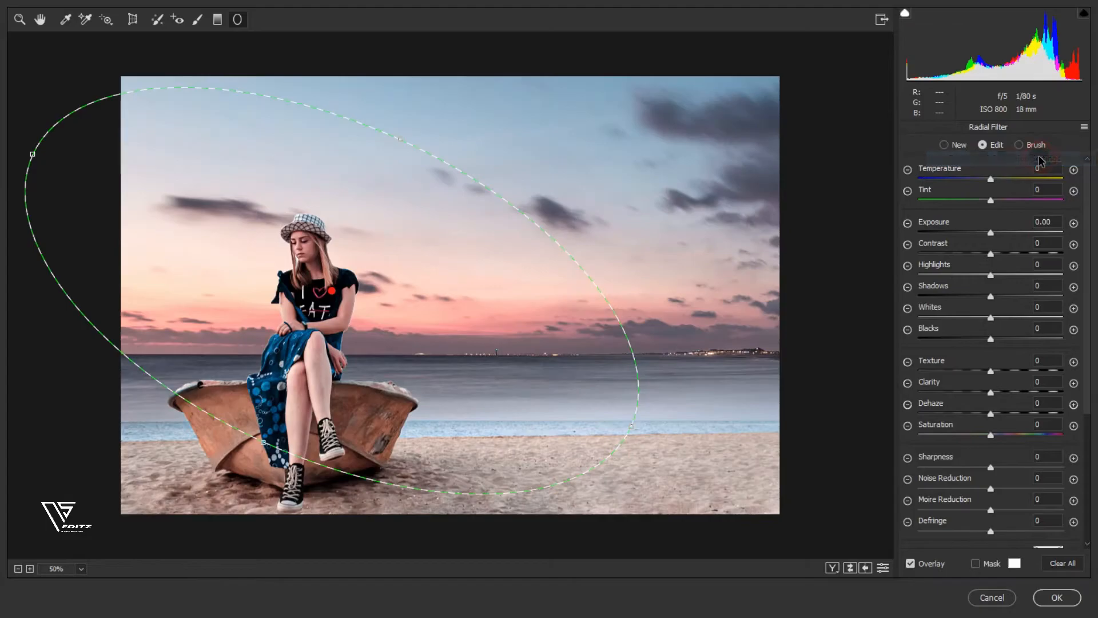
pyautogui.moveTo(992, 234); pyautogui.dragTo(969, 235)
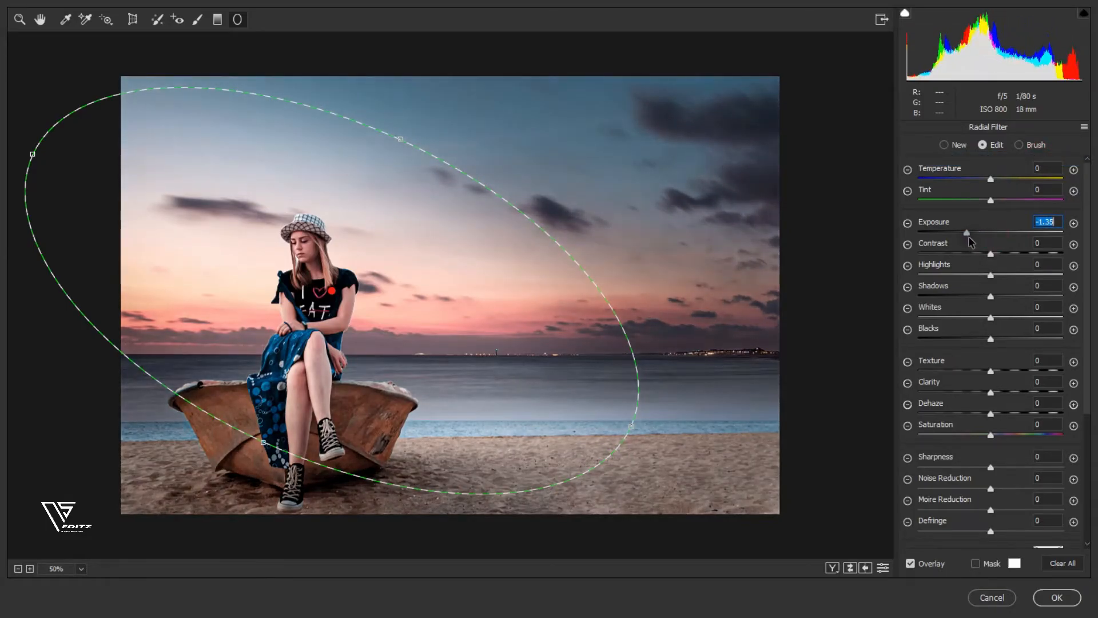
pyautogui.moveTo(493, 338); pyautogui.dragTo(517, 356)
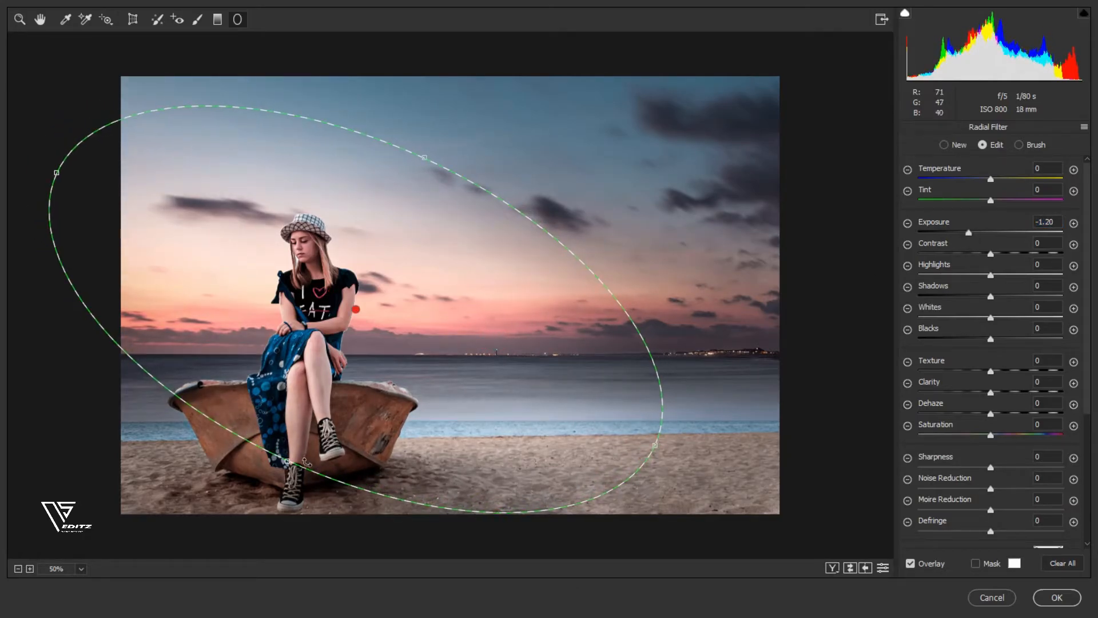
pyautogui.moveTo(288, 462); pyautogui.dragTo(300, 453)
pyautogui.moveTo(490, 368)
pyautogui.mouseDown()
pyautogui.moveTo(473, 368)
pyautogui.moveTo(499, 373)
pyautogui.mouseUp()
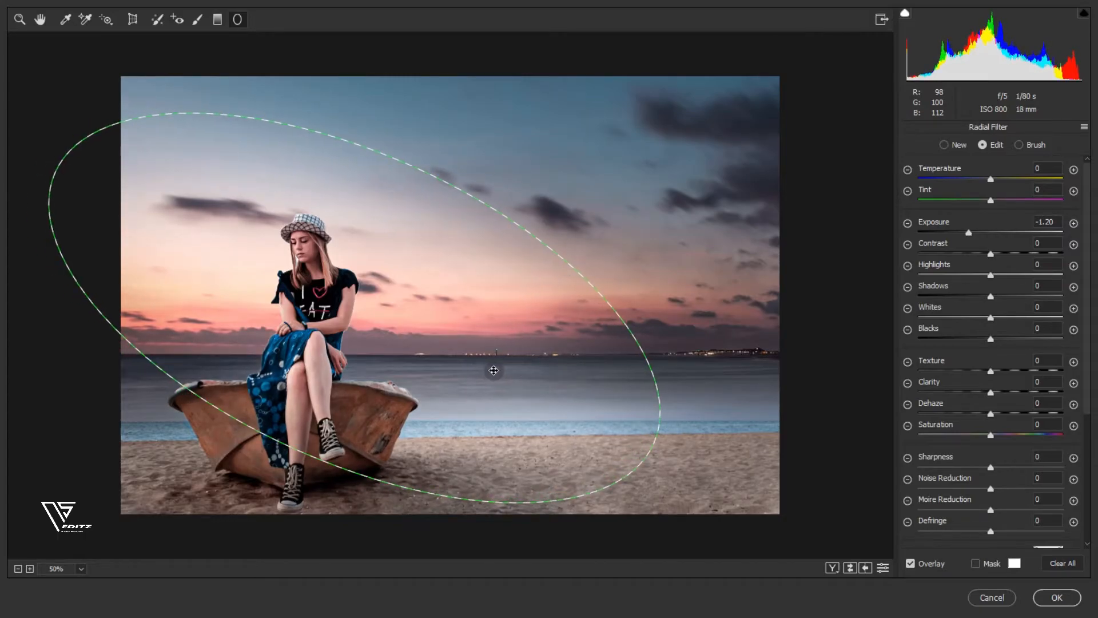
# - Set the radial filter's Highlights to +8, Shadows +1, Whites -15, Clarity +6, Texture +26 and Temperature -10
pyautogui.moveTo(992, 277); pyautogui.dragTo(997, 277)
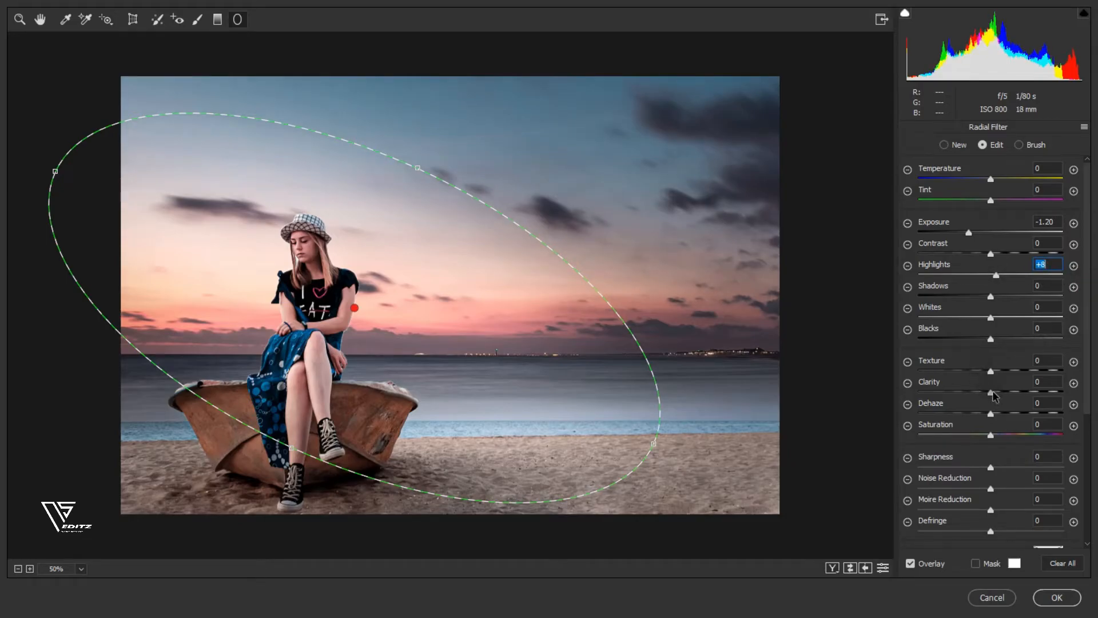
pyautogui.moveTo(990, 296); pyautogui.dragTo(990, 298)
pyautogui.moveTo(991, 319); pyautogui.dragTo(981, 322)
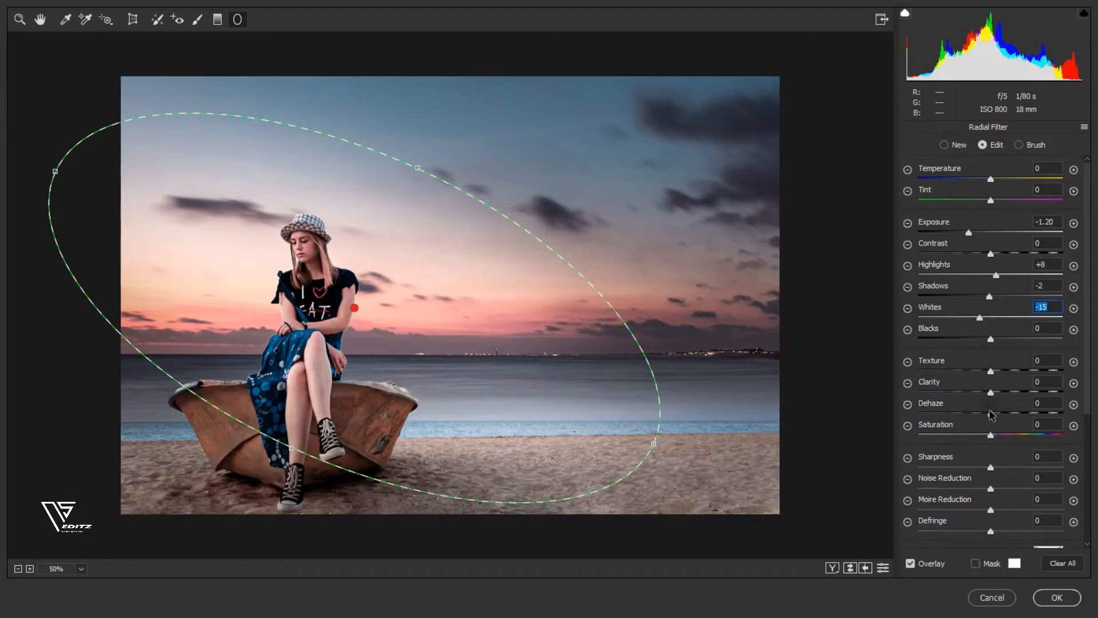
pyautogui.moveTo(991, 394); pyautogui.dragTo(1010, 377)
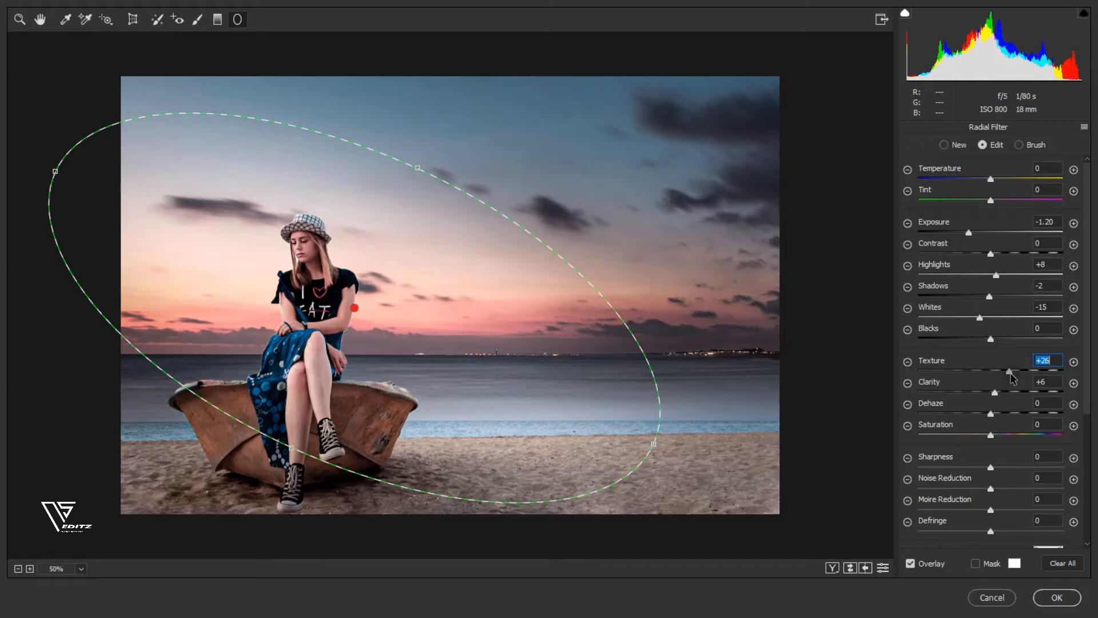
pyautogui.moveTo(992, 301); pyautogui.dragTo(994, 303)
pyautogui.moveTo(991, 179)
pyautogui.mouseDown()
pyautogui.moveTo(1008, 181)
pyautogui.moveTo(988, 179)
pyautogui.mouseUp()
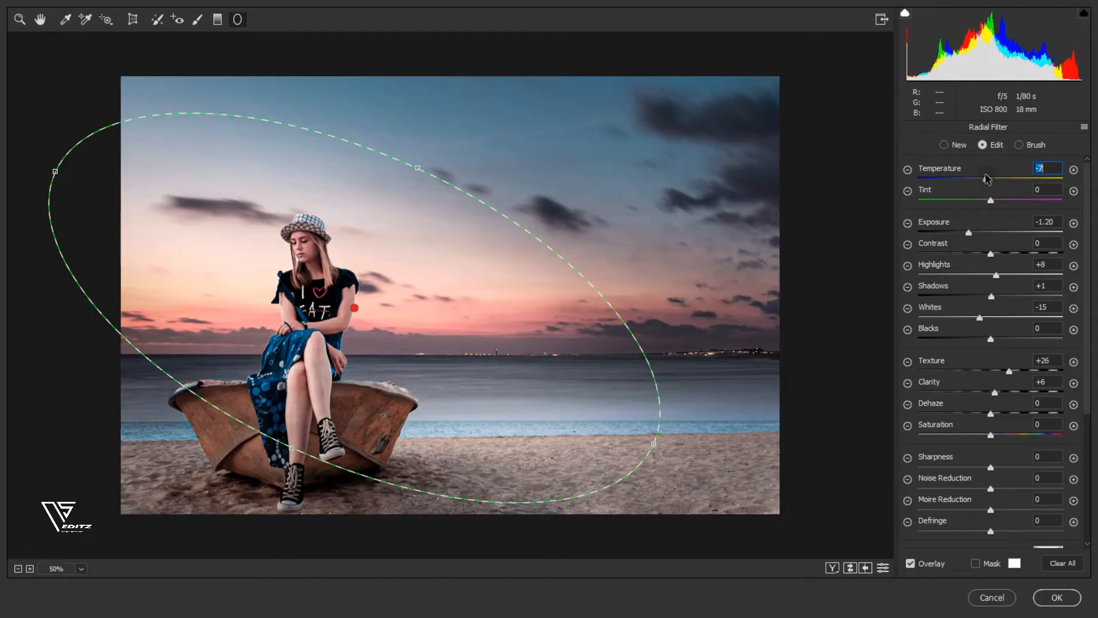
pyautogui.moveTo(985, 178); pyautogui.dragTo(986, 178)
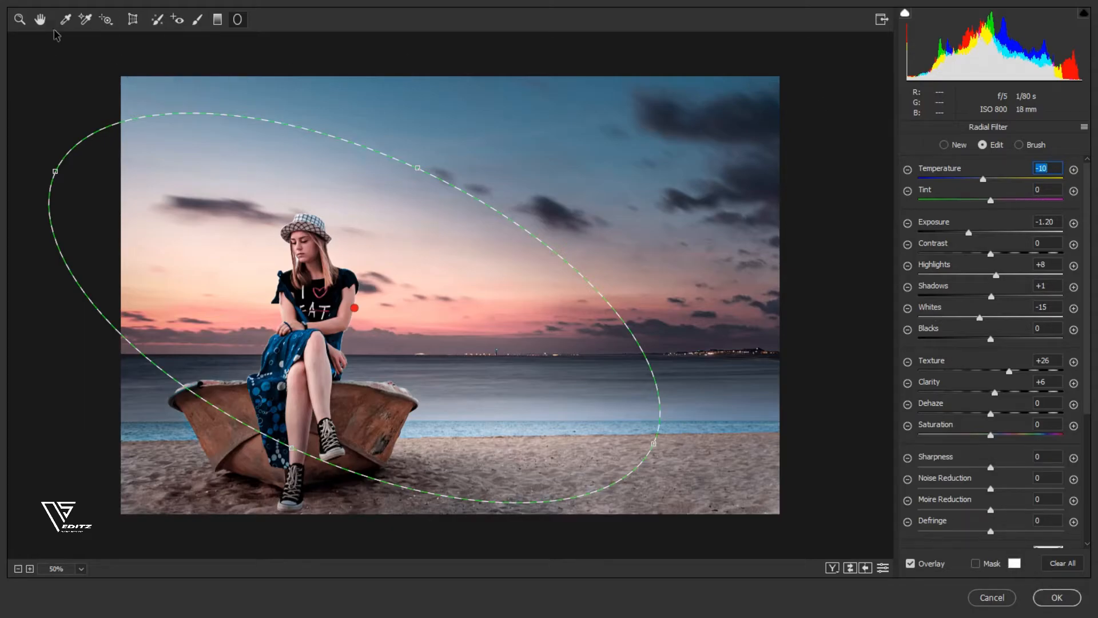
# - Leave the radial filter, set the HSL luminance of Oranges to +8, and apply the Camera Raw Filter
pyautogui.click(19, 20)
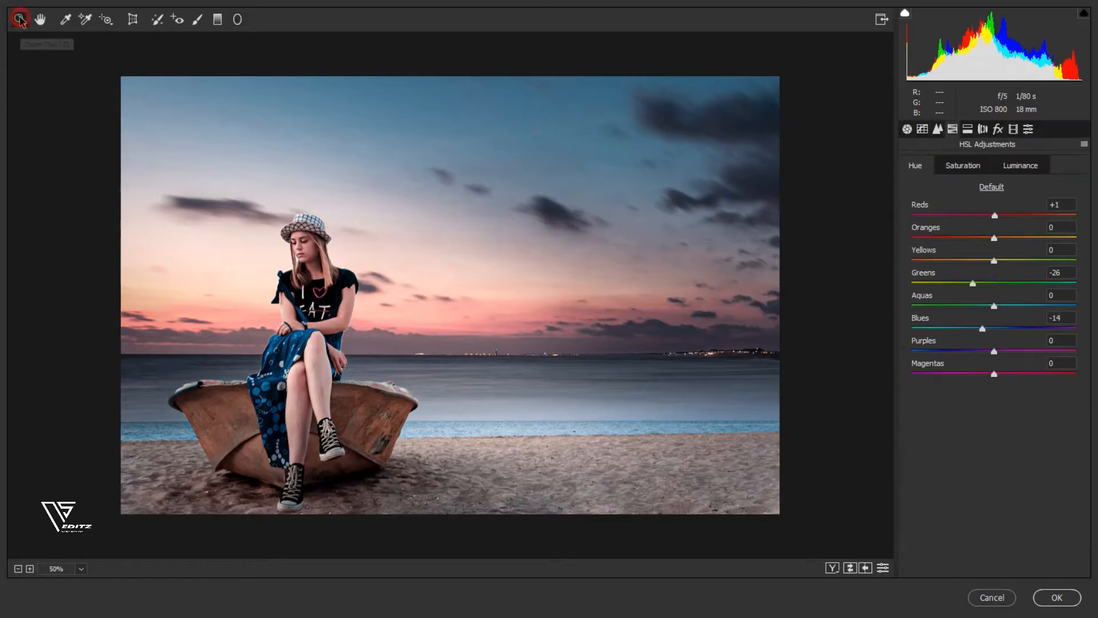
pyautogui.click(972, 167)
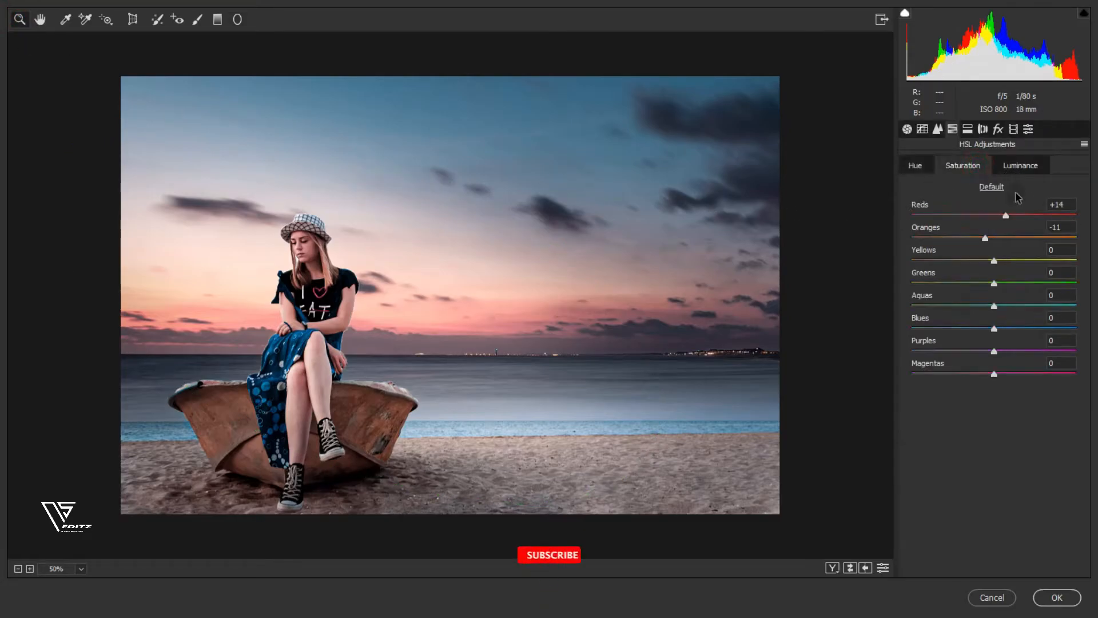
pyautogui.click(1020, 165)
pyautogui.click(995, 238)
pyautogui.moveTo(997, 240); pyautogui.dragTo(1002, 240)
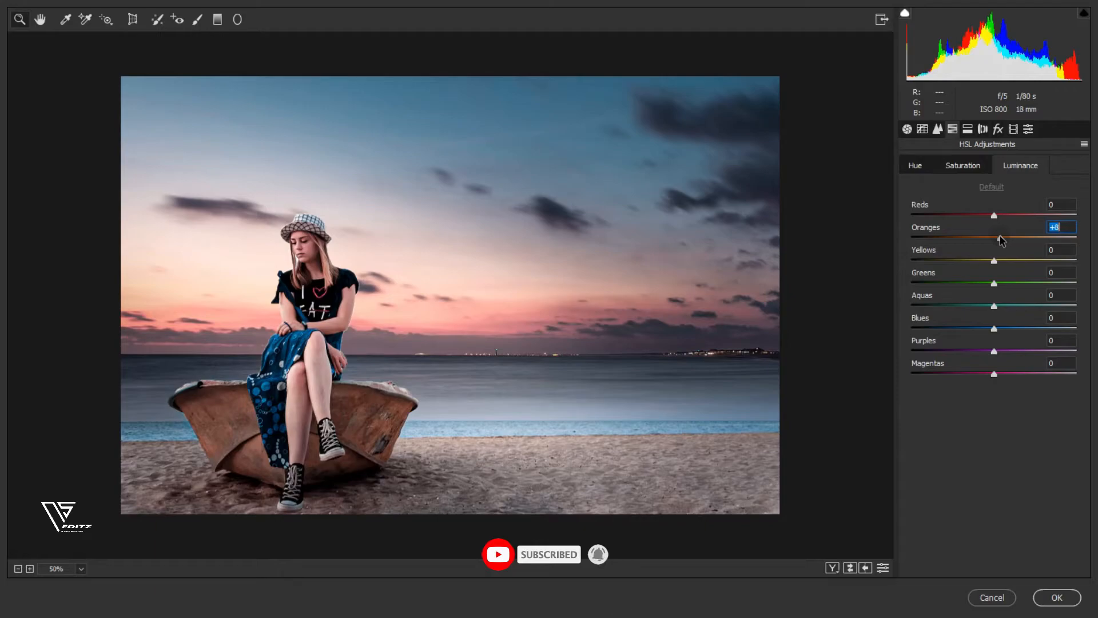
pyautogui.click(1057, 598)
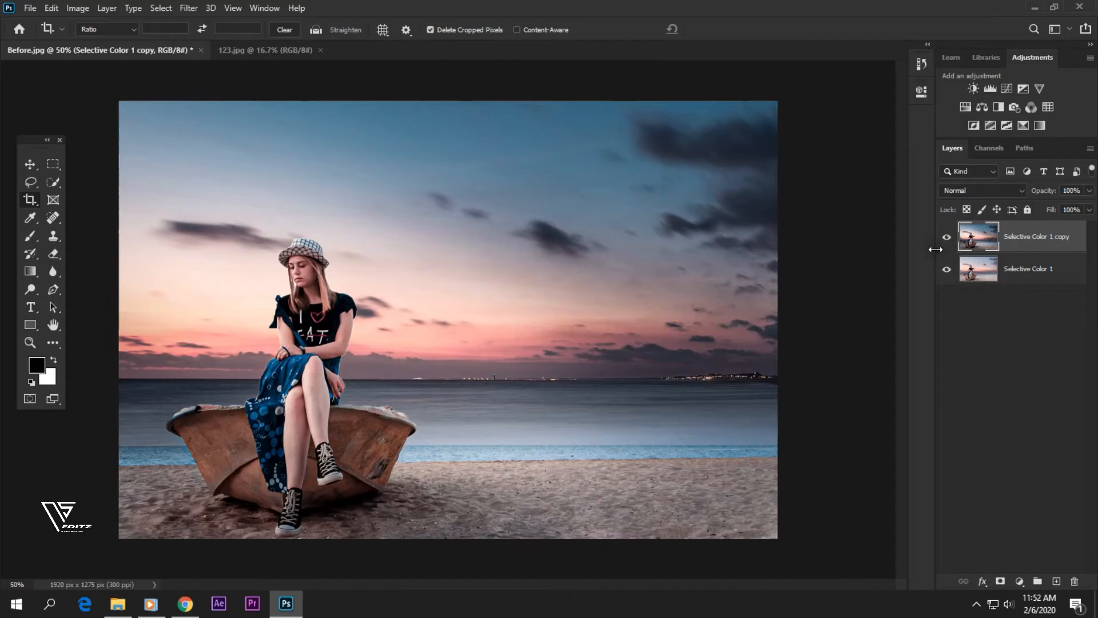
# - Compare the image before and after the Camera Raw grading by toggling the top layer's visibility
pyautogui.click(948, 236)
pyautogui.click(948, 236)
pyautogui.click(947, 236)
pyautogui.click(947, 237)
# - Add an empty layer on top and sample a peach tone from the sunset as the foreground color for the Brush
pyautogui.click(1057, 581)
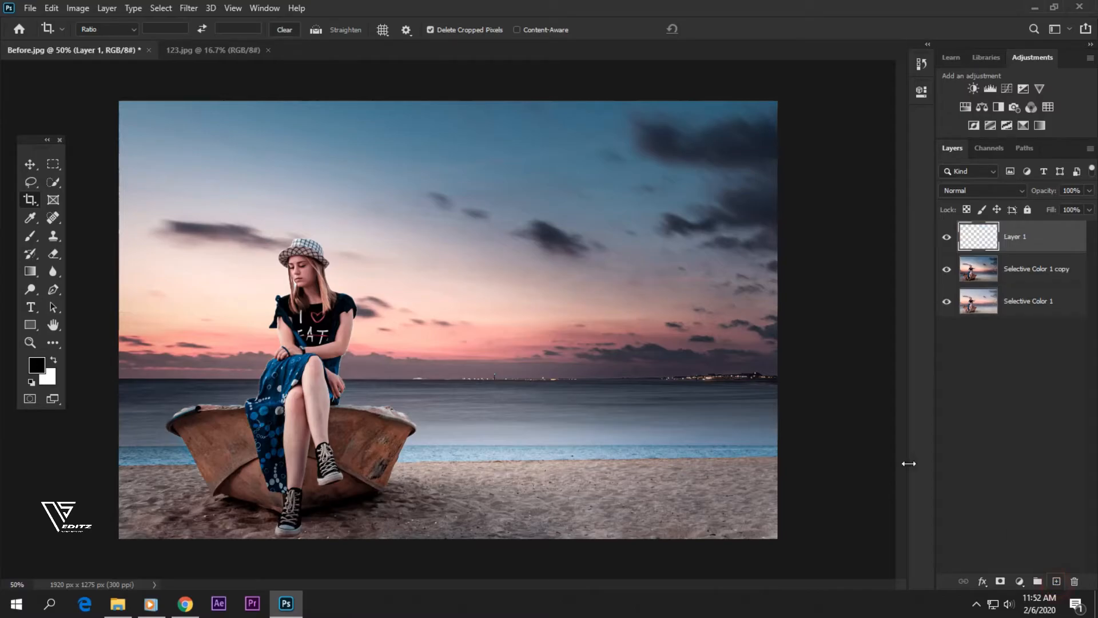
pyautogui.click(31, 217)
pyautogui.moveTo(193, 255)
pyautogui.mouseDown()
pyautogui.moveTo(225, 313)
pyautogui.moveTo(195, 332)
pyautogui.moveTo(199, 323)
pyautogui.moveTo(207, 338)
pyautogui.moveTo(191, 330)
pyautogui.moveTo(200, 338)
pyautogui.mouseUp()
pyautogui.click(221, 293)
pyautogui.click(31, 238)
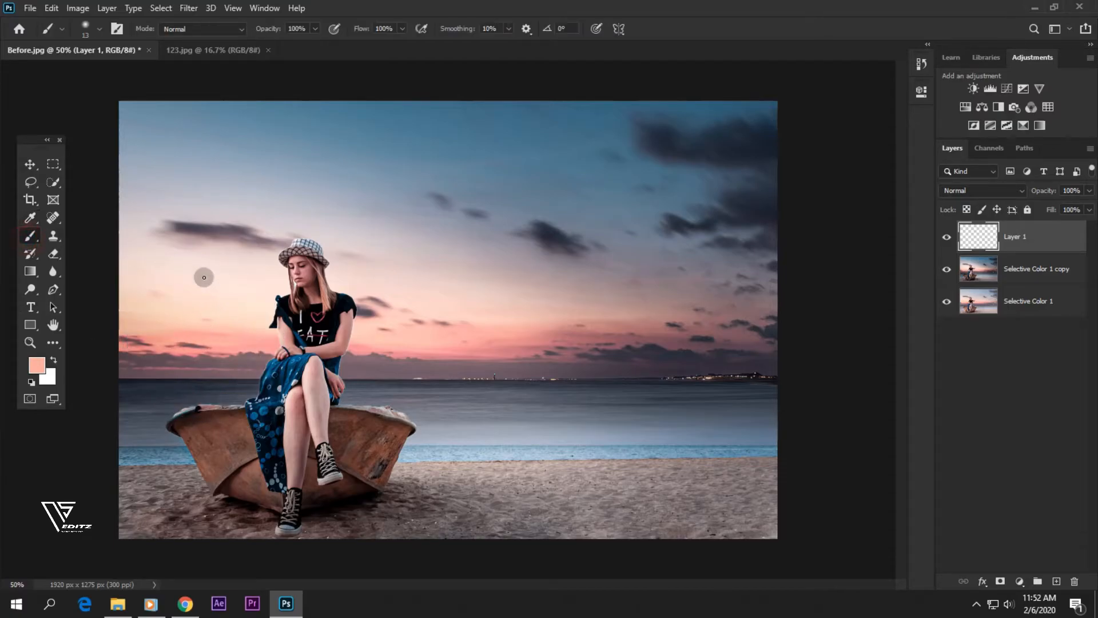
# - Enlarge the brush to 600 px and paint a single peach dab in the middle of the sky on the new layer
pyautogui.press(']')
pyautogui.press(']')
pyautogui.press(']')
pyautogui.press(']')
pyautogui.press(']')
pyautogui.press(']')
pyautogui.press(']')
pyautogui.press(']')
pyautogui.click(498, 258)
# - Set the peach dab layer's blend mode to Screen and move the glow to the upper-left area of the sky
pyautogui.click(966, 190)
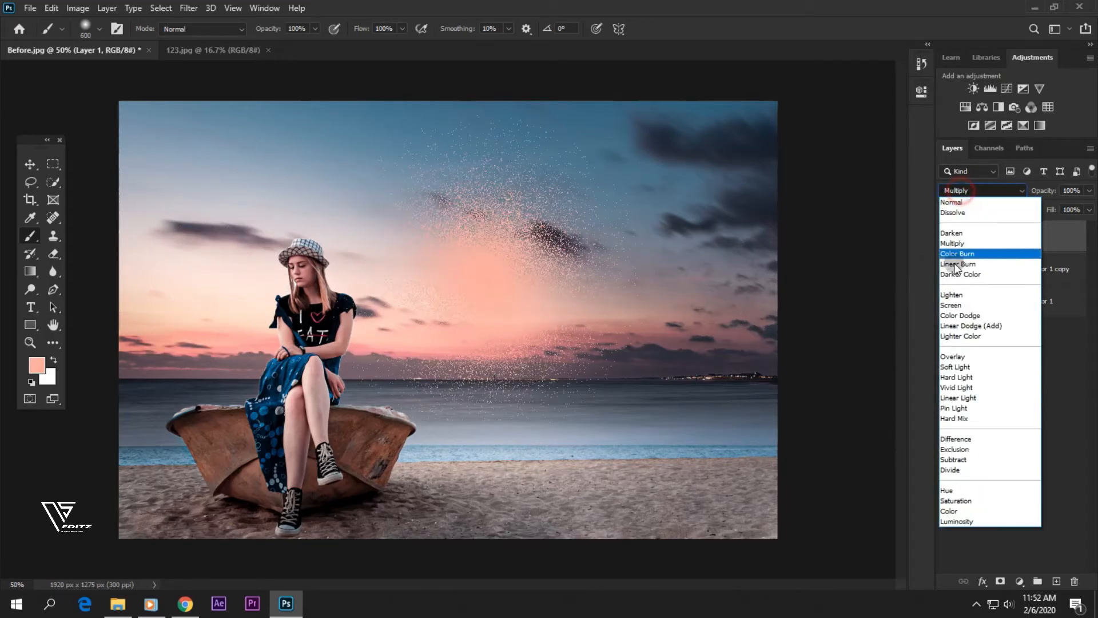
pyautogui.click(951, 305)
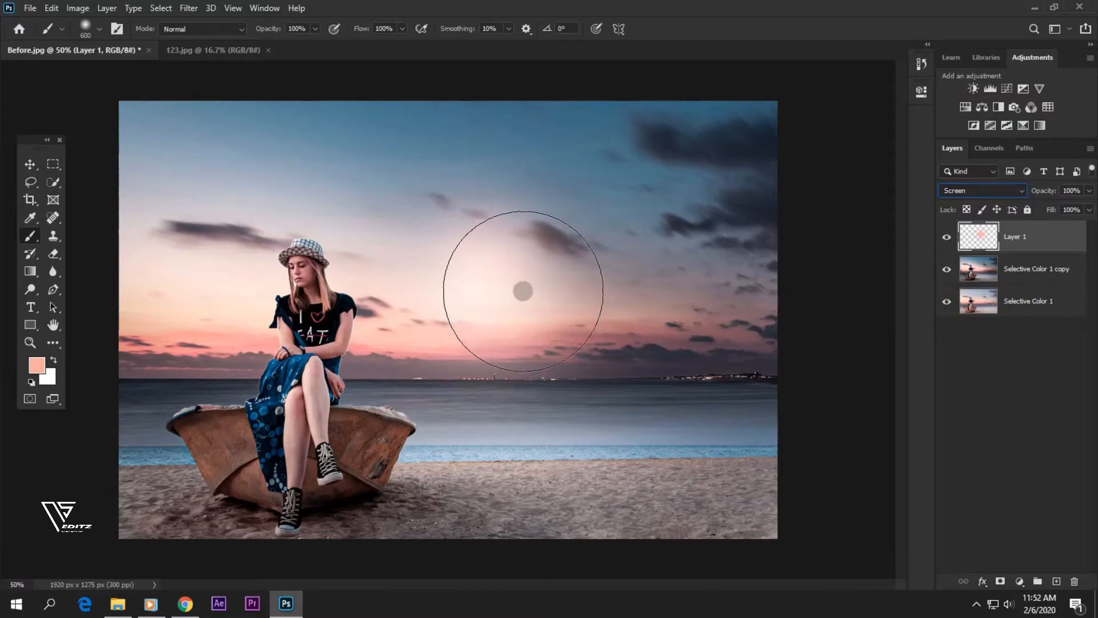
pyautogui.click(29, 164)
pyautogui.moveTo(492, 312); pyautogui.dragTo(166, 246)
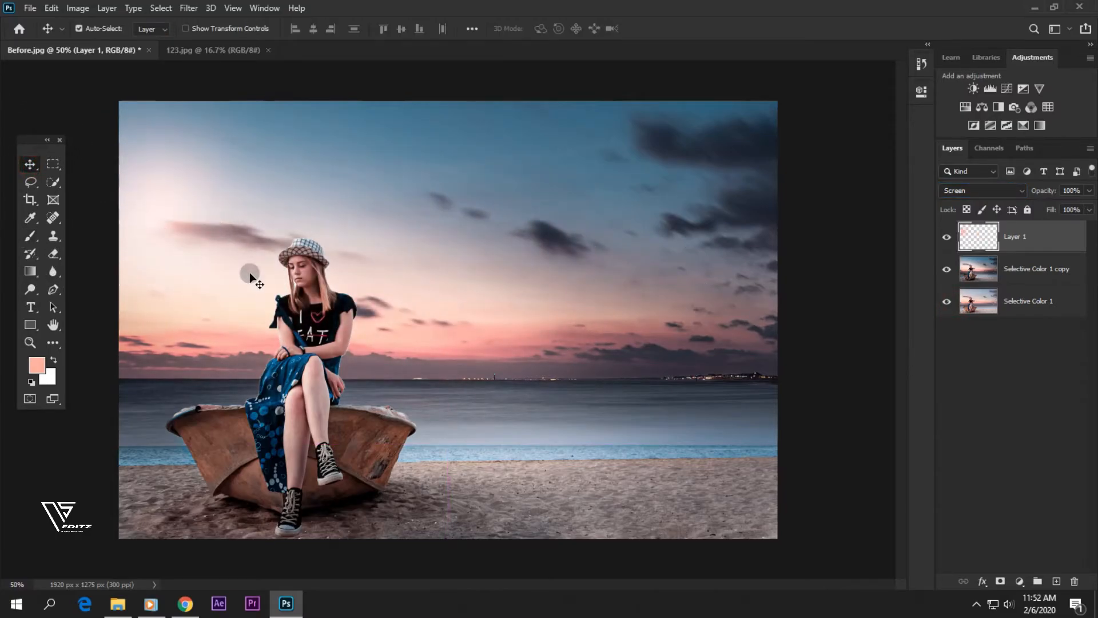
# - Transform the glow layer to about 142% width and 96% height and place it over the horizon beside the woman
pyautogui.hotkey('ctrl', 't')
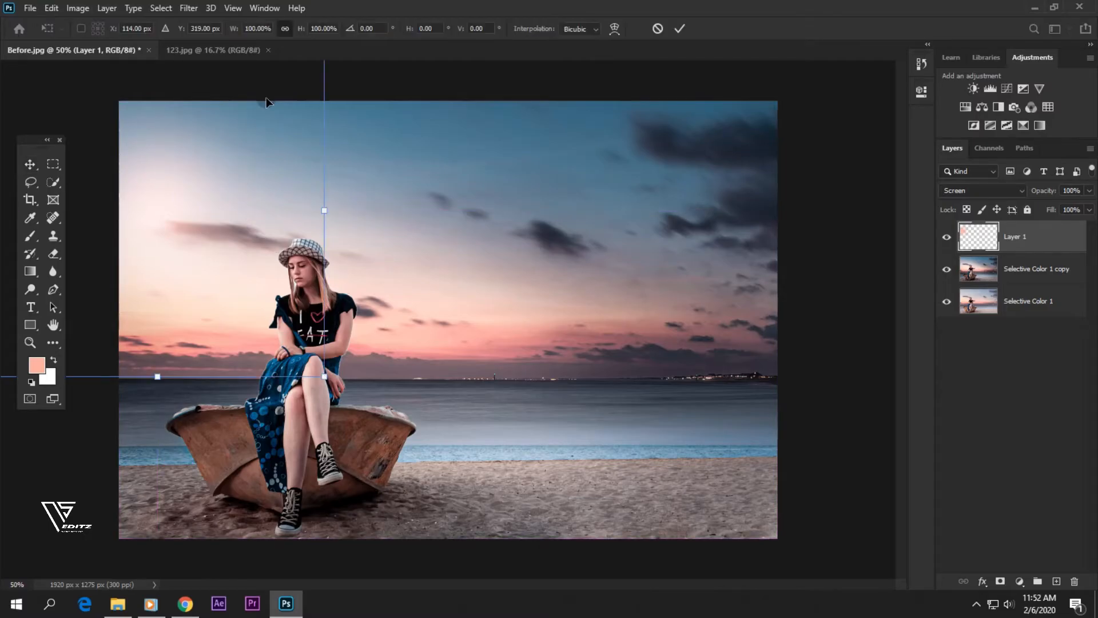
pyautogui.scroll(-3, 400, 252)
pyautogui.moveTo(294, 33); pyautogui.dragTo(345, 57)
pyautogui.moveTo(272, 235); pyautogui.dragTo(288, 291)
pyautogui.moveTo(247, 75); pyautogui.dragTo(240, 314)
pyautogui.moveTo(245, 407); pyautogui.dragTo(253, 333)
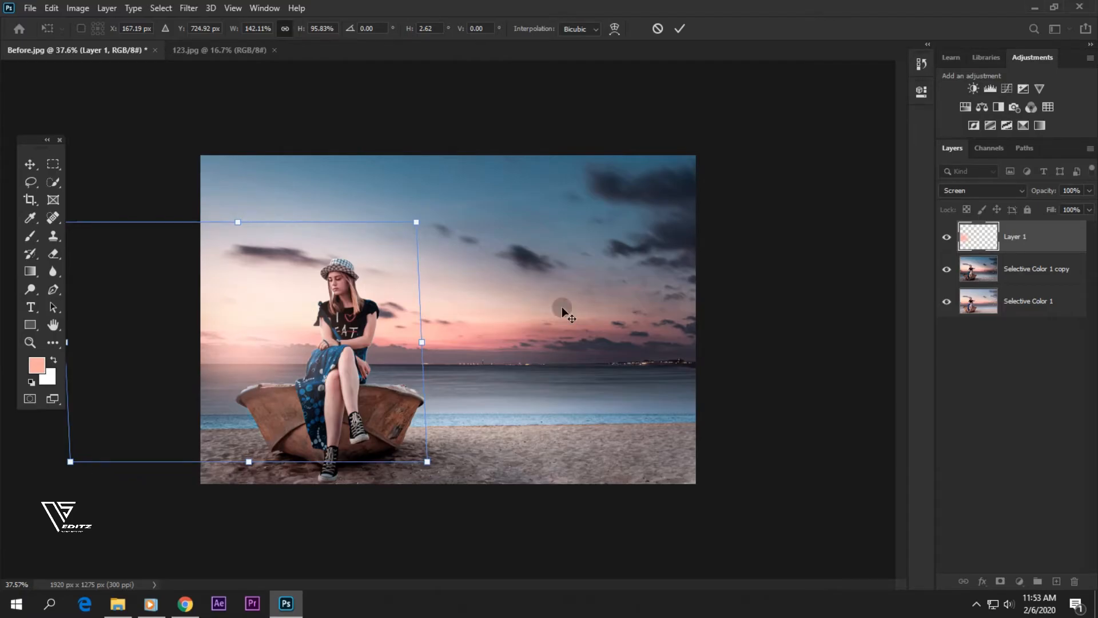
pyautogui.press('Return')
pyautogui.hotkey('ctrl', '+')
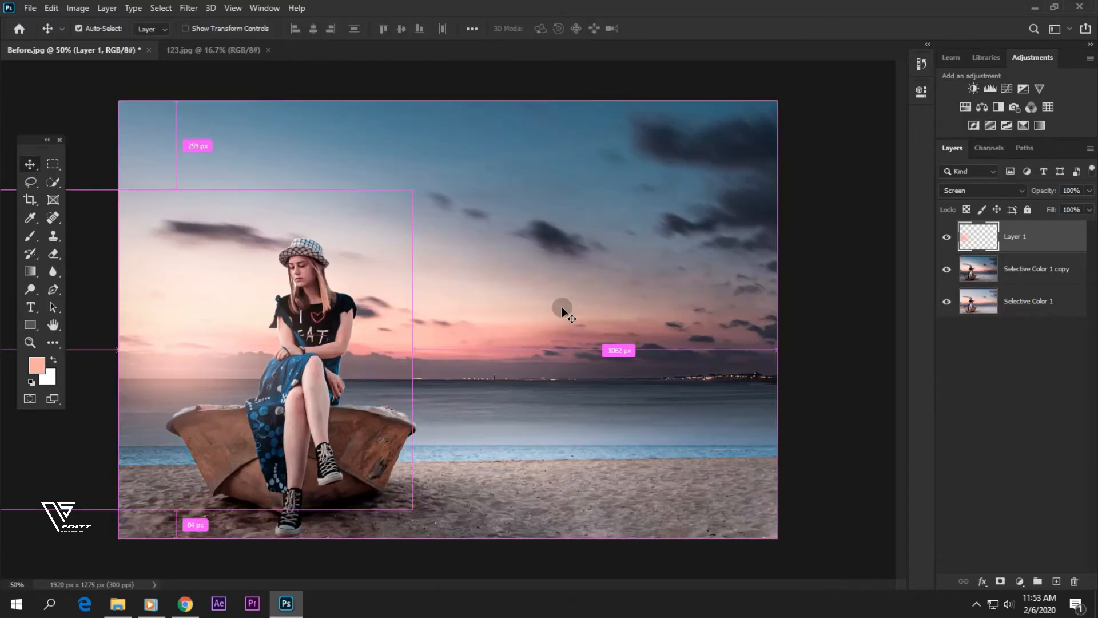
# - Move the glow slightly toward the woman and compare the image with and without the glow layer
pyautogui.click(947, 237)
pyautogui.click(948, 237)
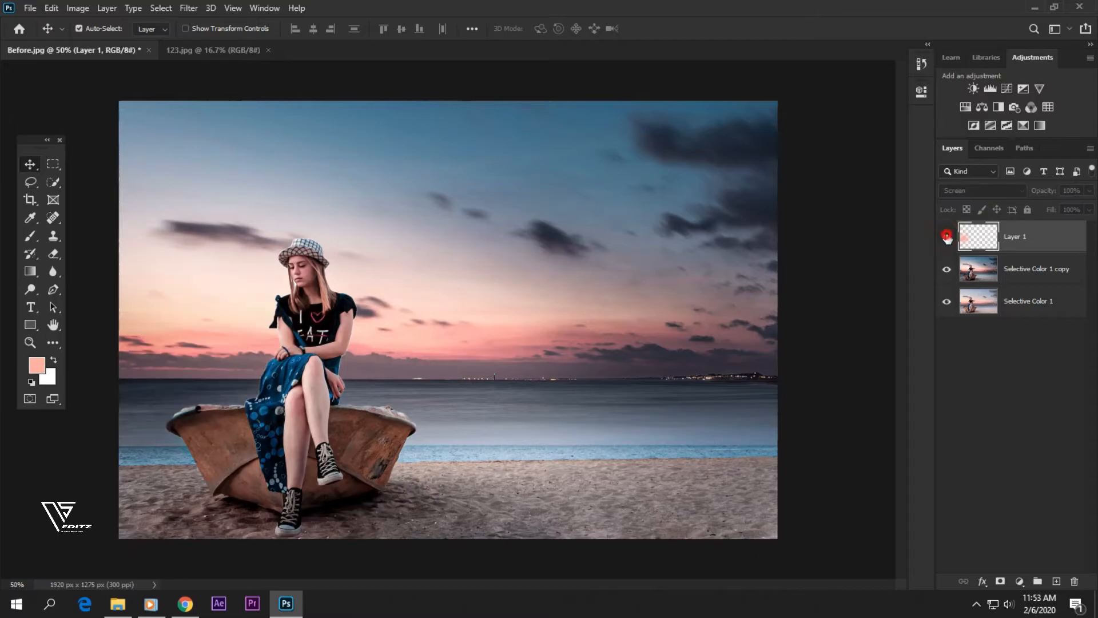
pyautogui.moveTo(201, 335)
pyautogui.mouseDown()
pyautogui.moveTo(213, 341)
pyautogui.moveTo(221, 327)
pyautogui.mouseUp()
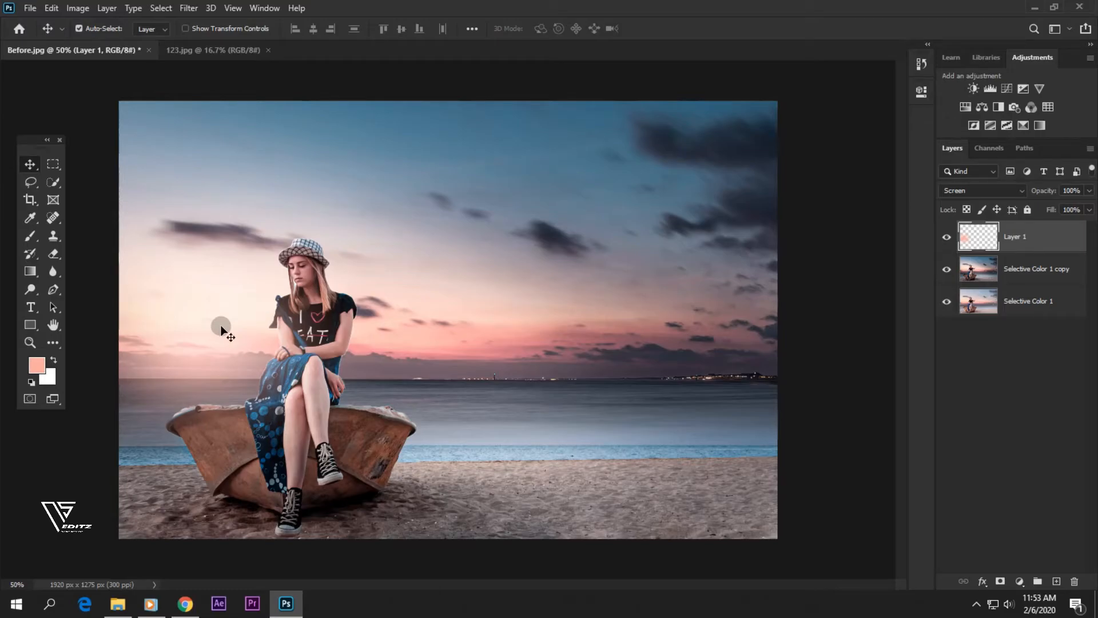
pyautogui.click(947, 237)
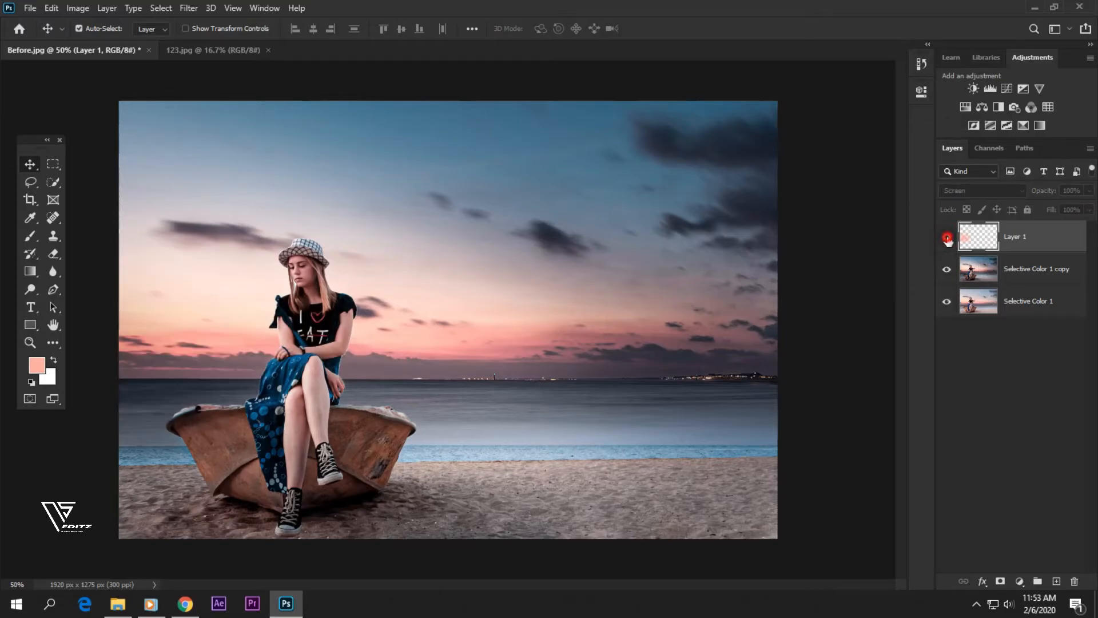
pyautogui.click(947, 237)
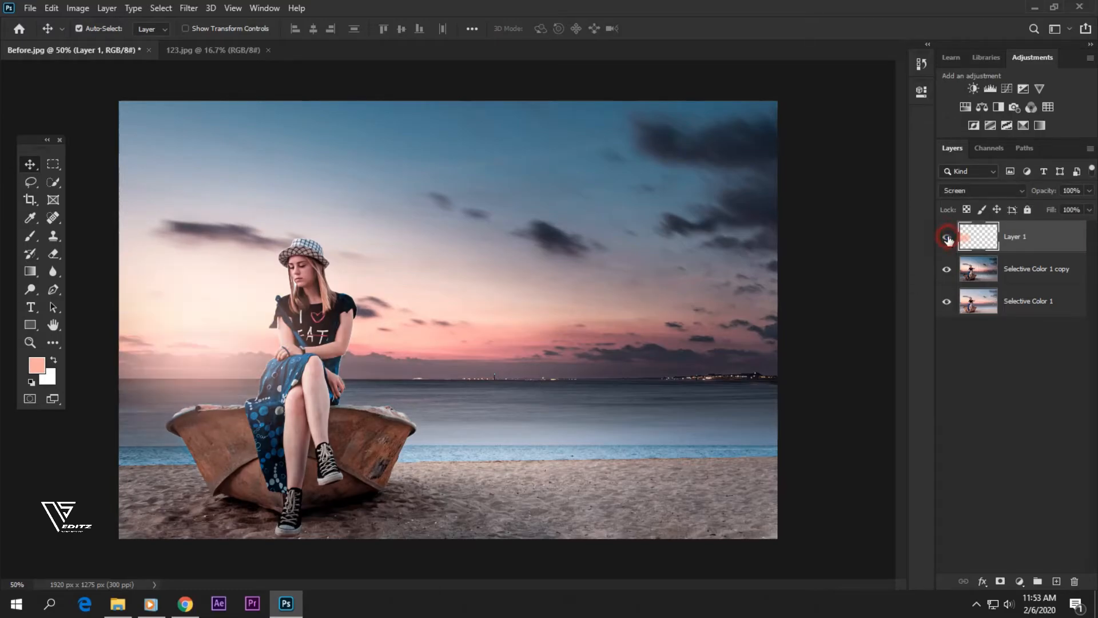
# - Merge the glow layer with Selective Color 1 copy and duplicate the merged layer
pyautogui.click(1041, 277)
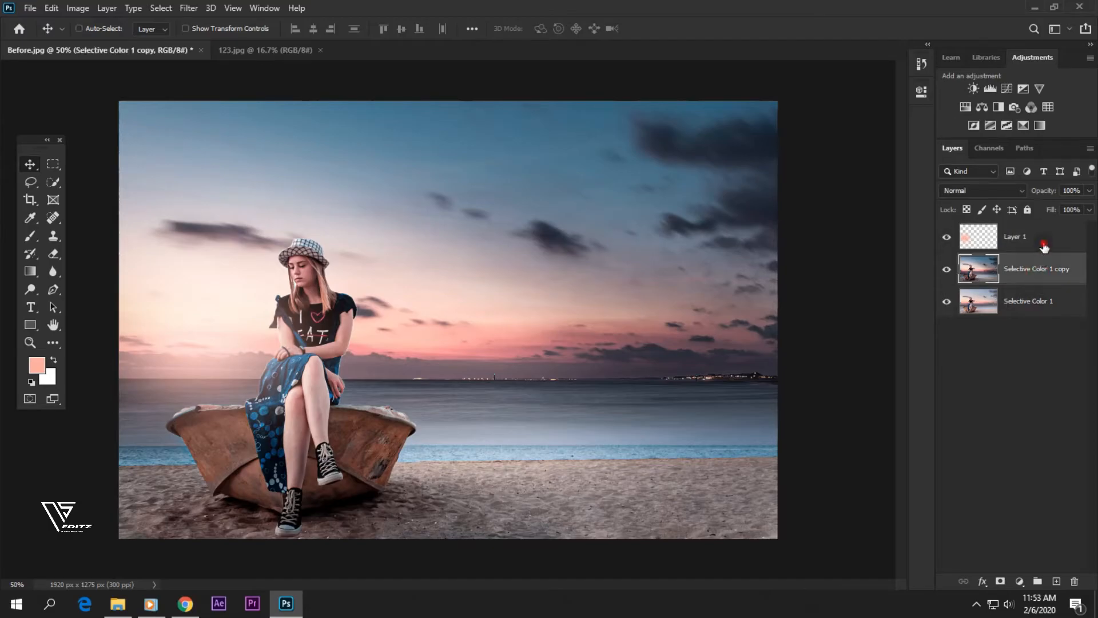
pyautogui.keyDown('shift'); pyautogui.click(1042, 244); pyautogui.keyUp('shift')
pyautogui.rightClick(1041, 244)
pyautogui.click(892, 416)
pyautogui.moveTo(1047, 235); pyautogui.dragTo(1057, 581)
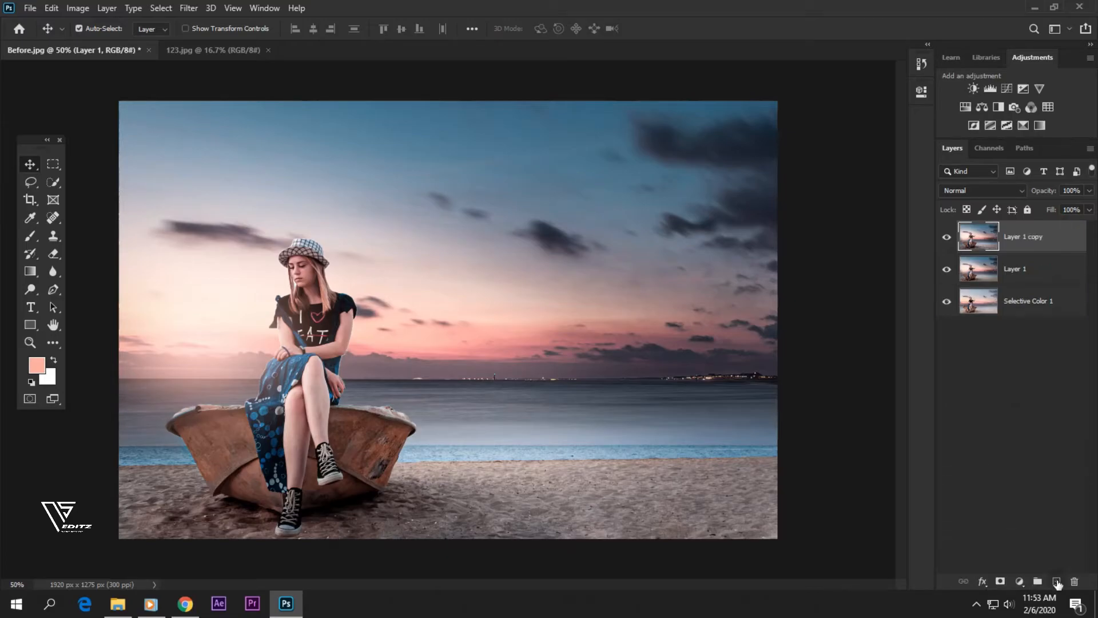
# - Add a Selective Color adjustment and, for Blacks, set Cyan to -5 and Black to +1, with slight Magenta and Yellow increases
pyautogui.click(1028, 126)
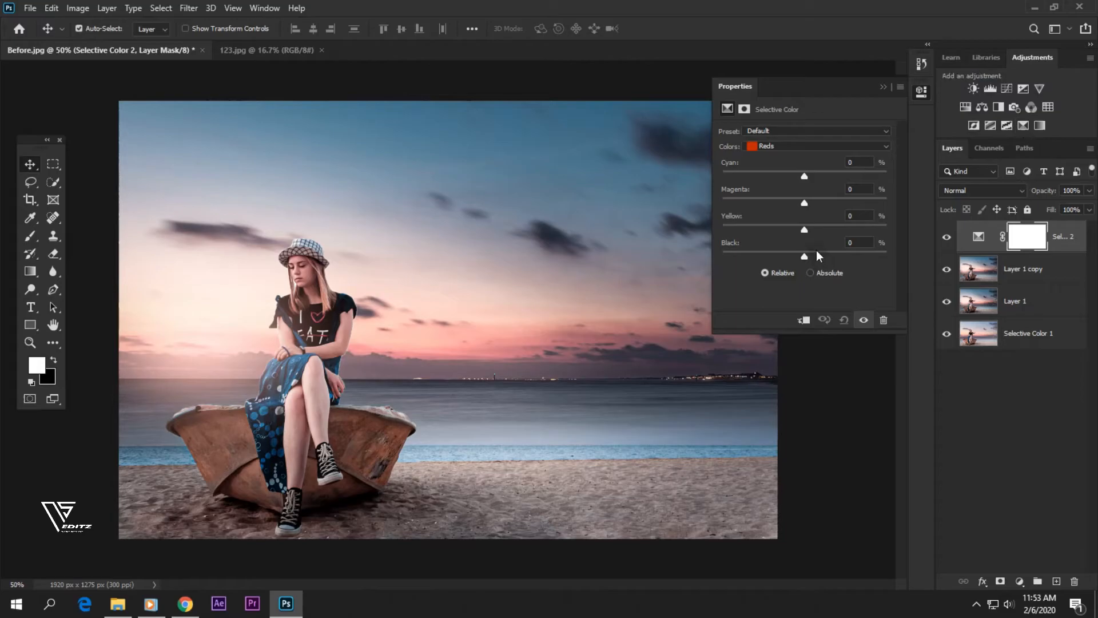
pyautogui.click(812, 146)
pyautogui.click(795, 242)
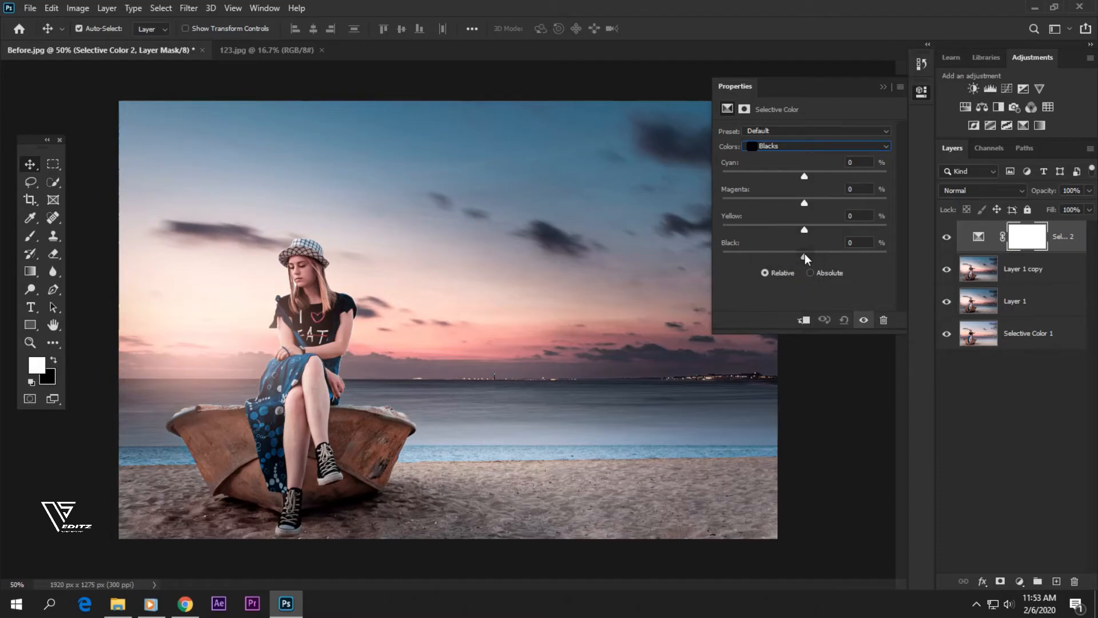
pyautogui.moveTo(804, 256); pyautogui.dragTo(807, 257)
pyautogui.moveTo(805, 178); pyautogui.dragTo(804, 178)
pyautogui.moveTo(805, 203); pyautogui.dragTo(813, 204)
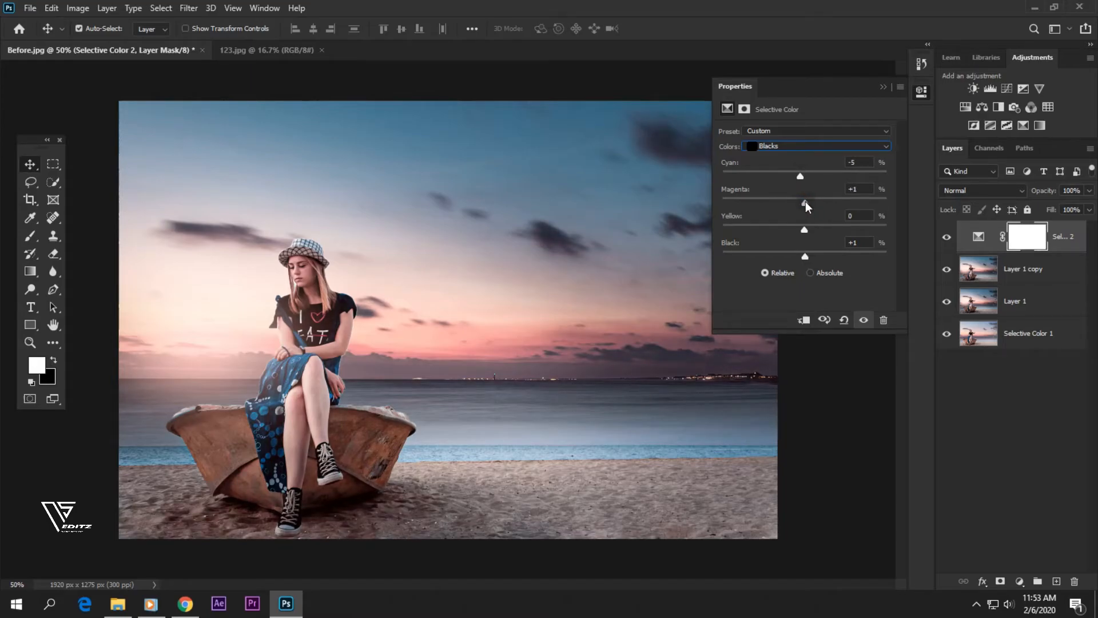
pyautogui.moveTo(804, 229); pyautogui.dragTo(809, 229)
# - Set the Selective Color Blues to Cyan -11, Magenta about -58 and Black -30
pyautogui.click(788, 147)
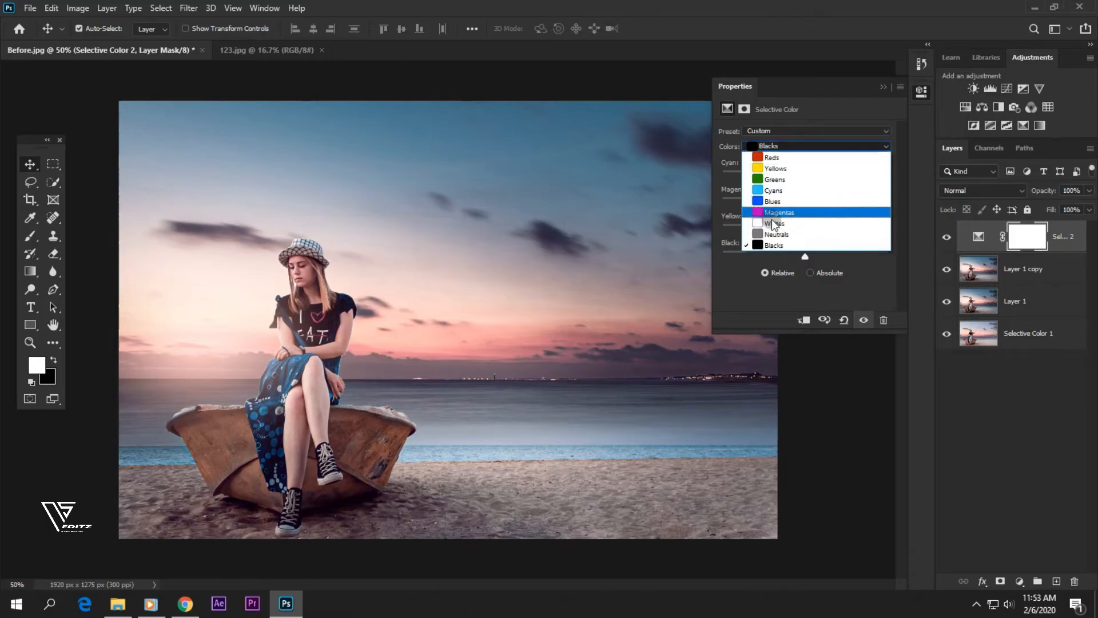
pyautogui.click(774, 204)
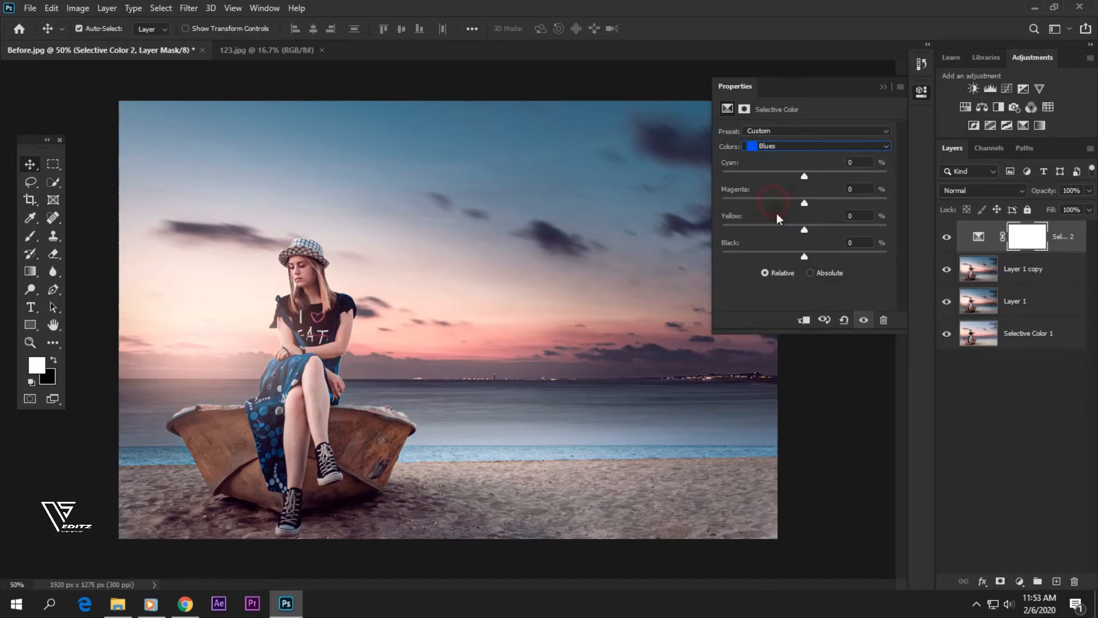
pyautogui.click(804, 257)
pyautogui.moveTo(789, 255); pyautogui.dragTo(780, 257)
pyautogui.moveTo(805, 175); pyautogui.dragTo(862, 191)
pyautogui.moveTo(767, 188)
pyautogui.mouseDown()
pyautogui.moveTo(767, 201)
pyautogui.moveTo(796, 174)
pyautogui.moveTo(788, 203)
pyautogui.moveTo(819, 201)
pyautogui.moveTo(770, 201)
pyautogui.mouseUp()
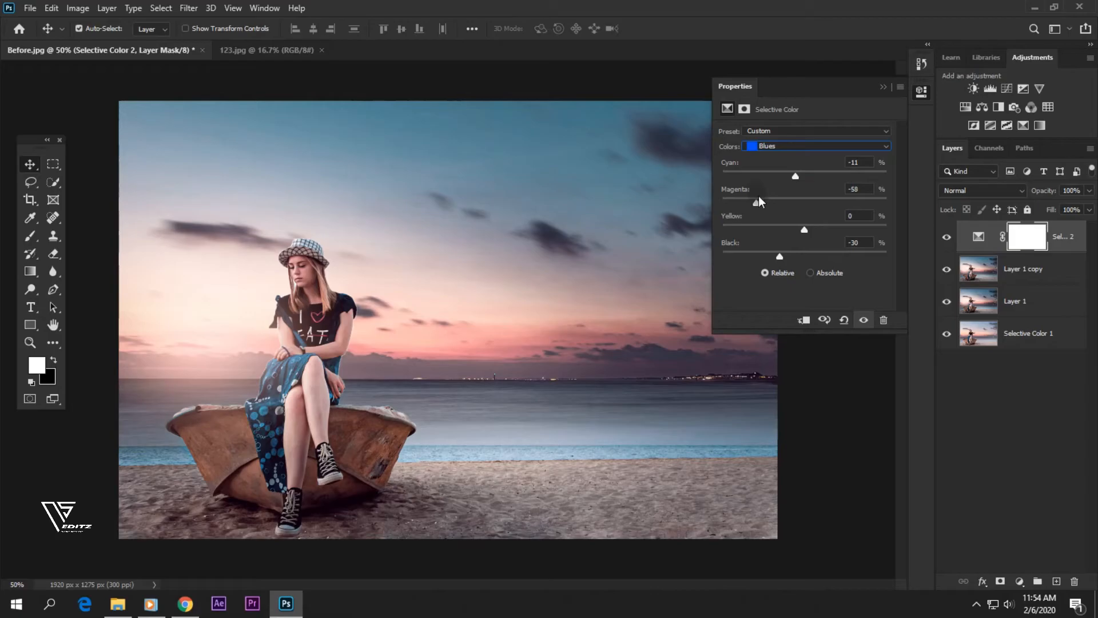
# - Set the Selective Color Whites to Cyan about -27 and Yellow -10
pyautogui.click(818, 149)
pyautogui.click(803, 216)
pyautogui.moveTo(805, 229)
pyautogui.mouseDown()
pyautogui.moveTo(785, 230)
pyautogui.moveTo(813, 229)
pyautogui.moveTo(796, 228)
pyautogui.mouseUp()
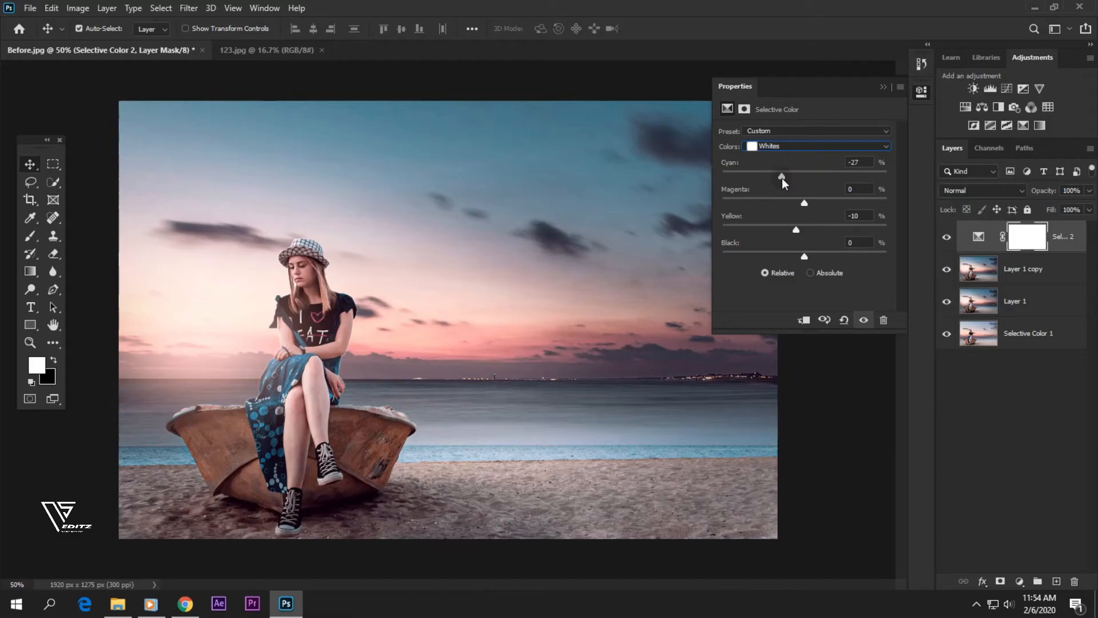
# - Lower the Black and Yellow amounts for the Yellows in the Selective Color adjustment
pyautogui.click(836, 146)
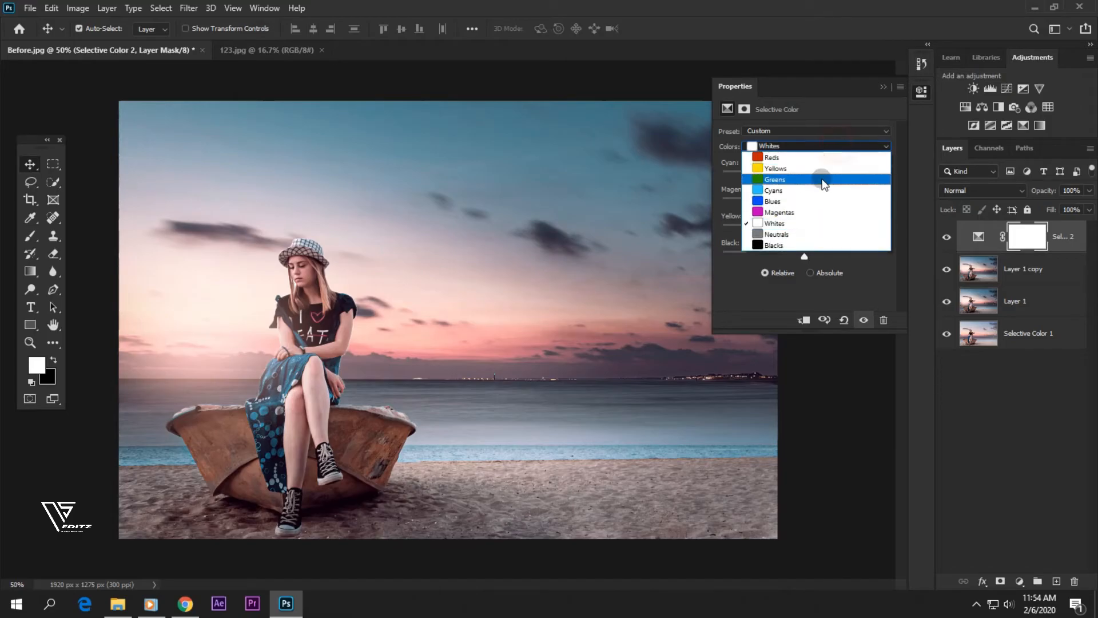
pyautogui.click(808, 168)
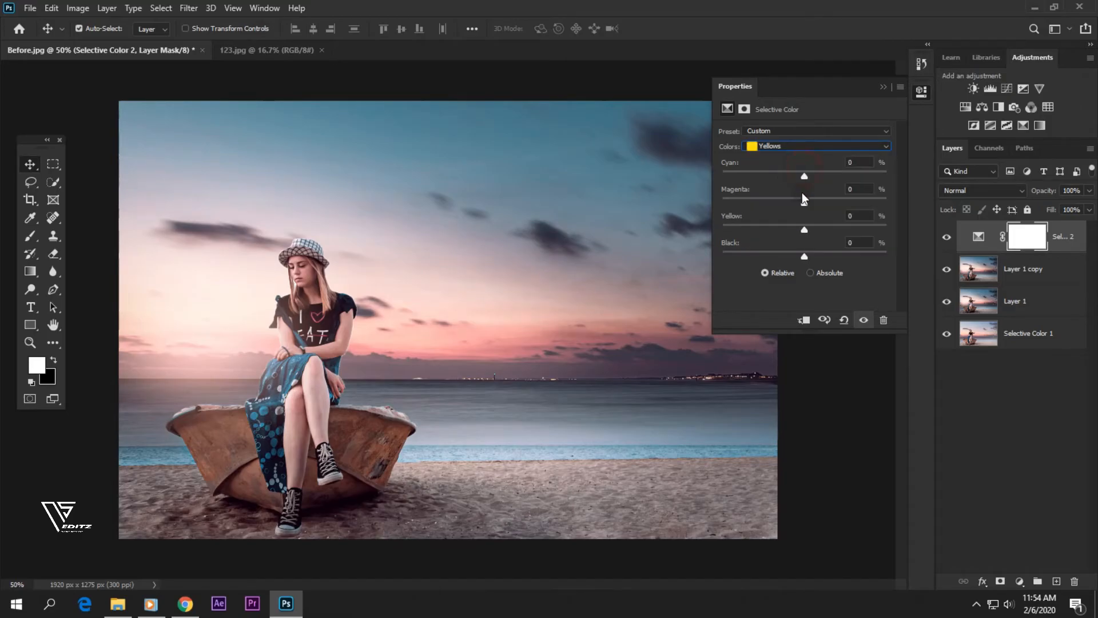
pyautogui.moveTo(803, 258); pyautogui.dragTo(788, 242)
pyautogui.moveTo(804, 229); pyautogui.dragTo(787, 229)
# - Lower Cyan and slightly reduce Black for the Reds in Selective Color, and collapse the adjustment's settings
pyautogui.click(804, 146)
pyautogui.click(802, 162)
pyautogui.moveTo(805, 177); pyautogui.dragTo(789, 179)
pyautogui.moveTo(805, 256); pyautogui.dragTo(800, 258)
pyautogui.click(883, 87)
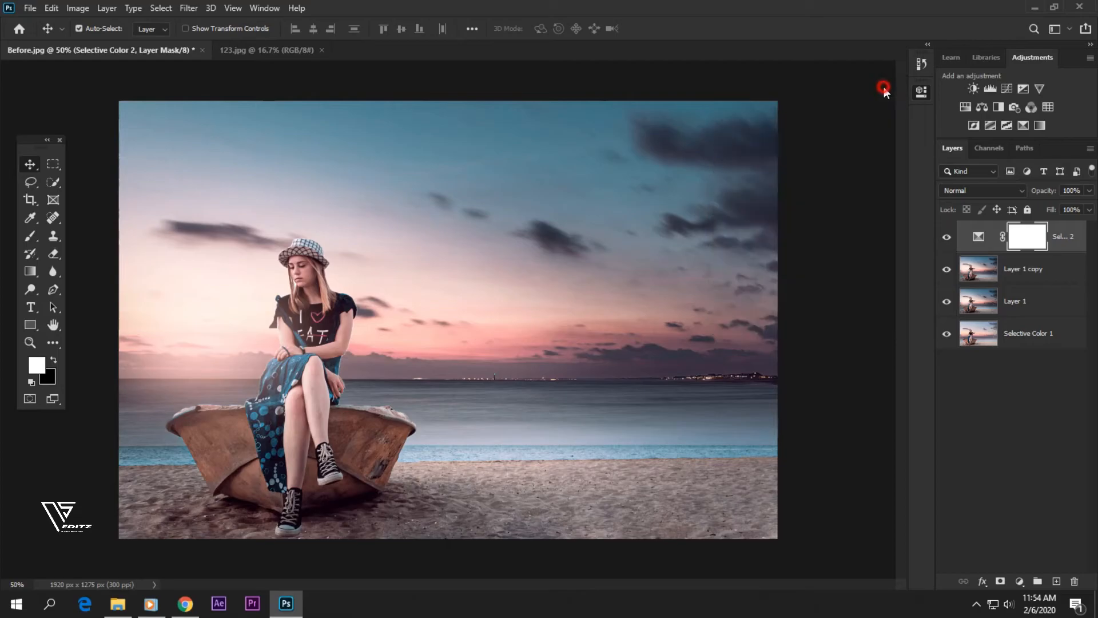
# - Compare the image with and without the Selective Color adjustment by toggling its visibility
pyautogui.click(948, 237)
pyautogui.click(947, 237)
pyautogui.click(947, 237)
pyautogui.click(947, 237)
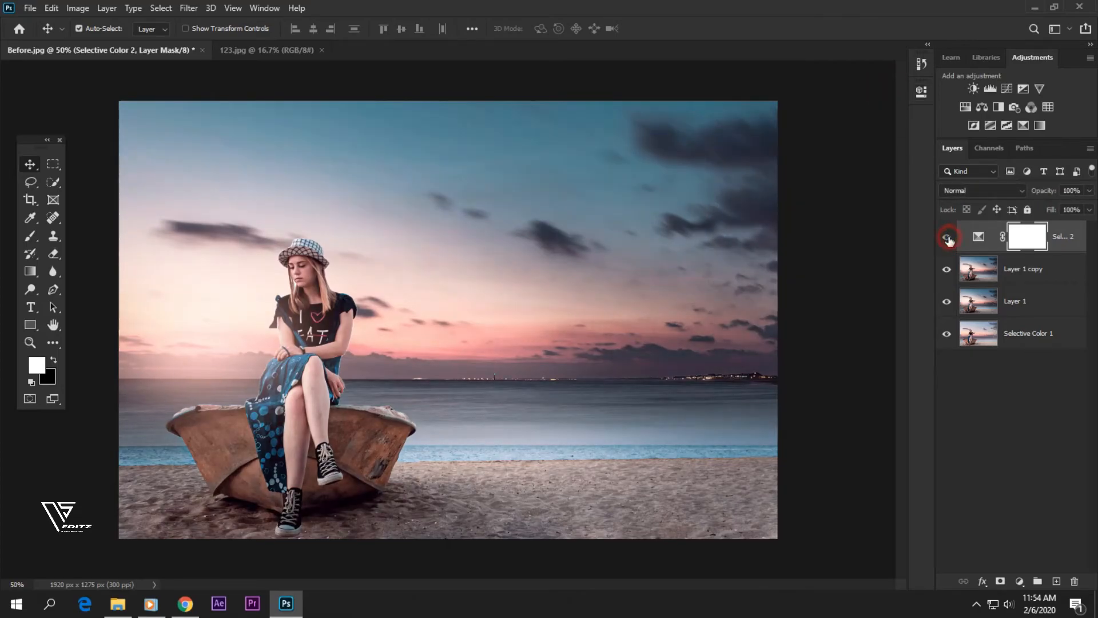
# - Merge the Selective Color adjustment with Layer 1 copy and duplicate the resulting layer
pyautogui.click(1059, 270)
pyautogui.rightClick(1059, 270)
pyautogui.click(946, 411)
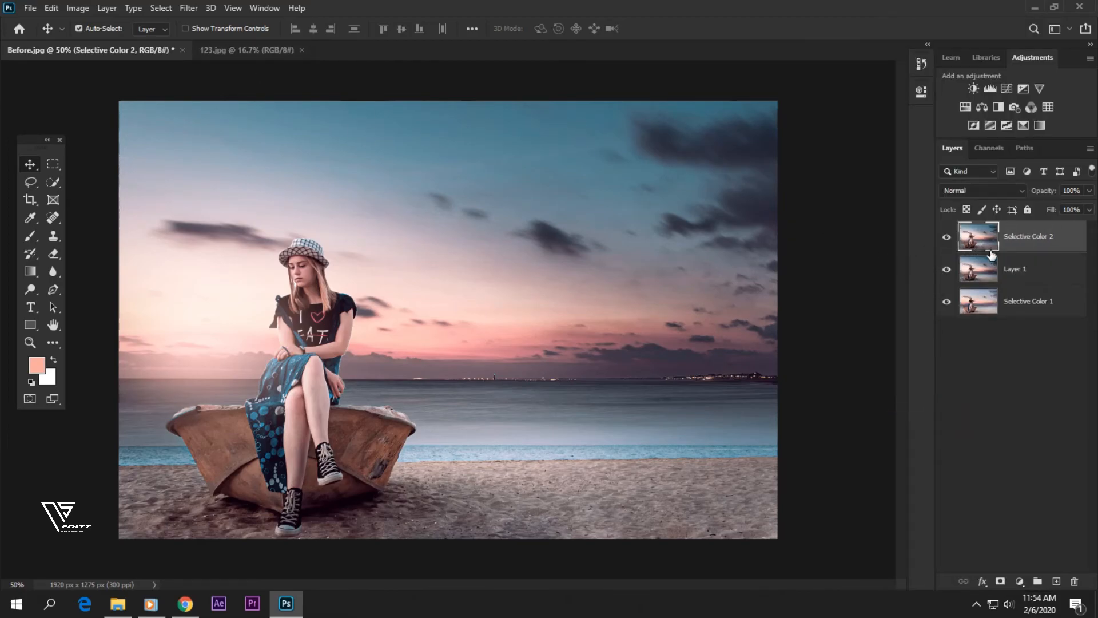
pyautogui.moveTo(1040, 239); pyautogui.dragTo(1062, 578)
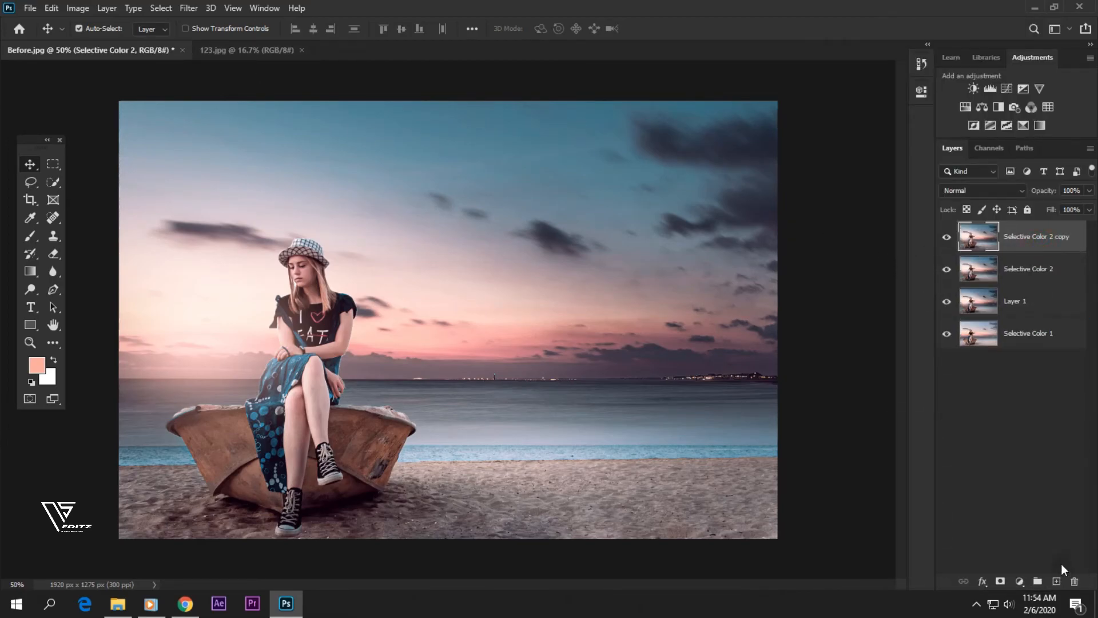
pyautogui.click(189, 8)
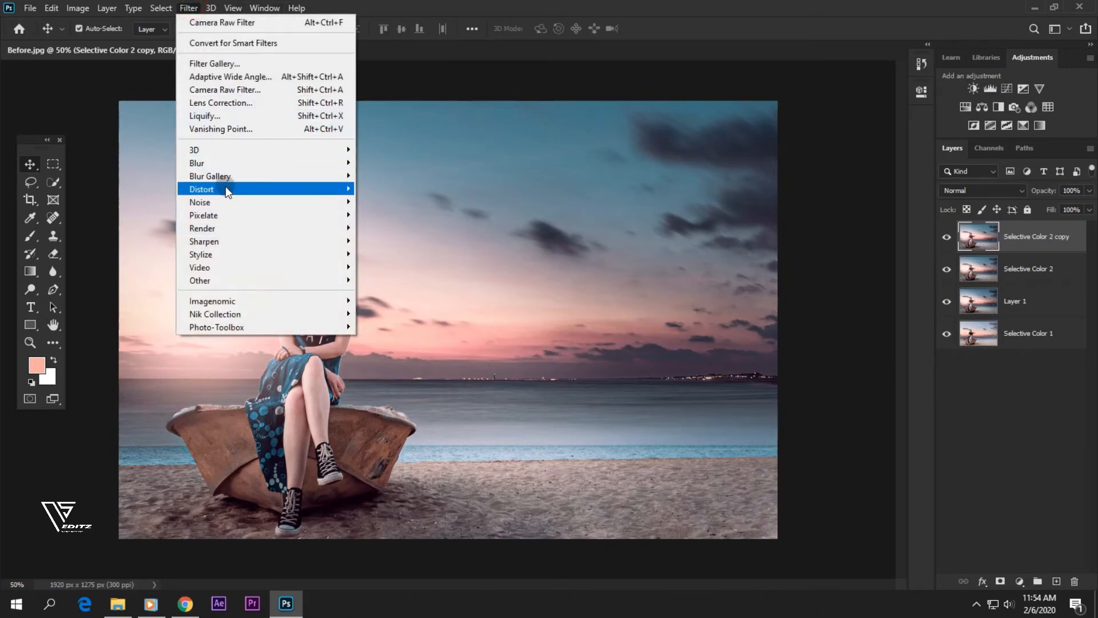
pyautogui.click(226, 90)
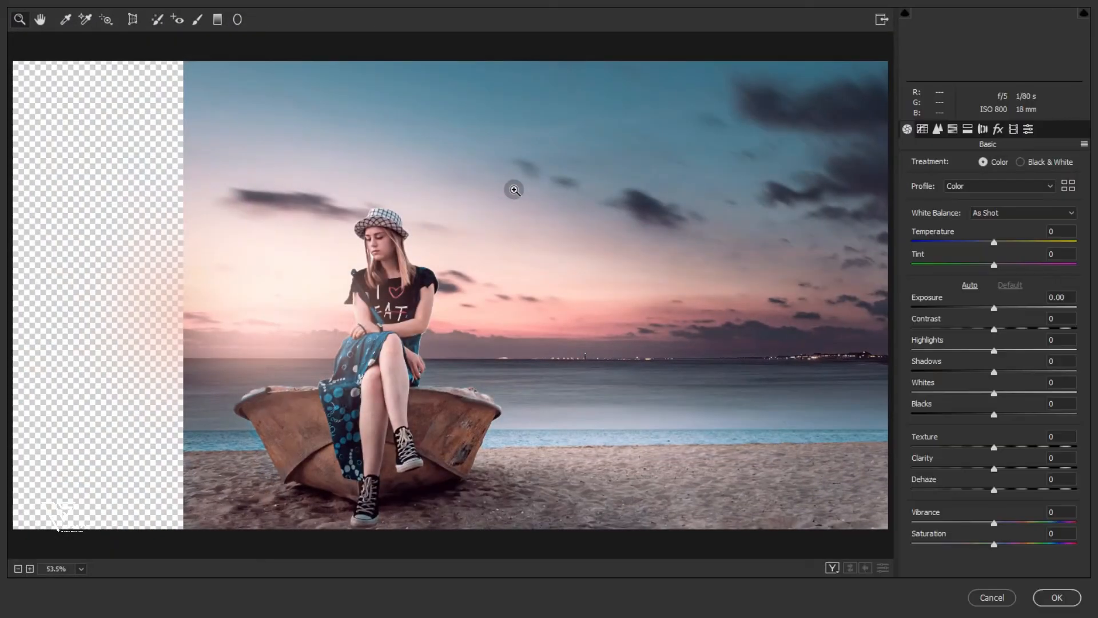
pyautogui.click(991, 597)
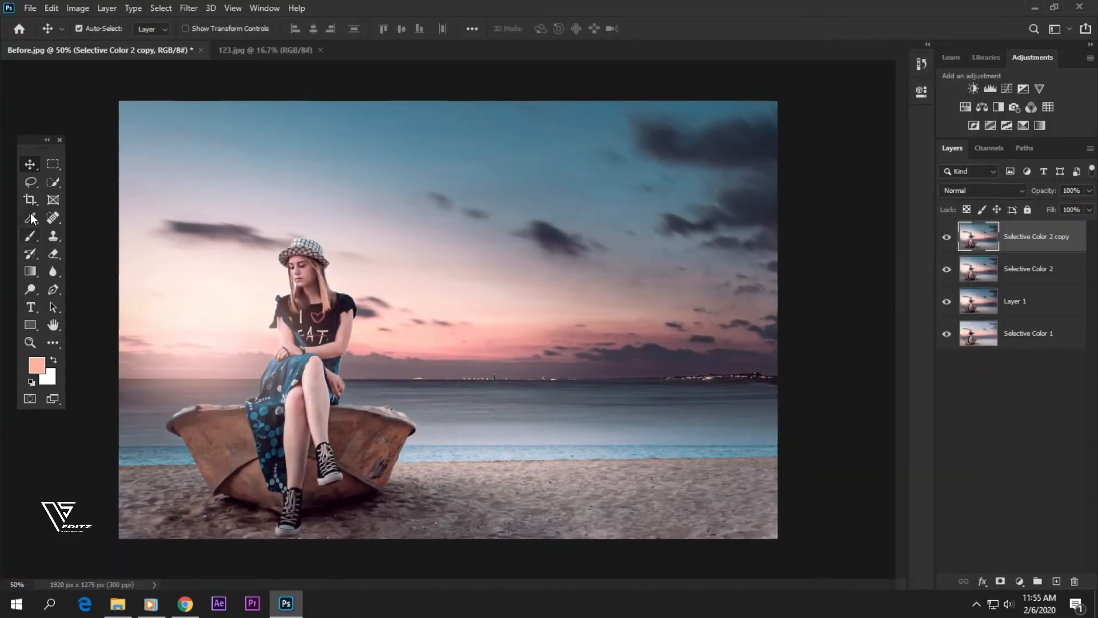
# - Crop the image to the existing canvas bounds, deleting the layer pixels that extend past the edges
pyautogui.click(30, 199)
pyautogui.click(452, 308)
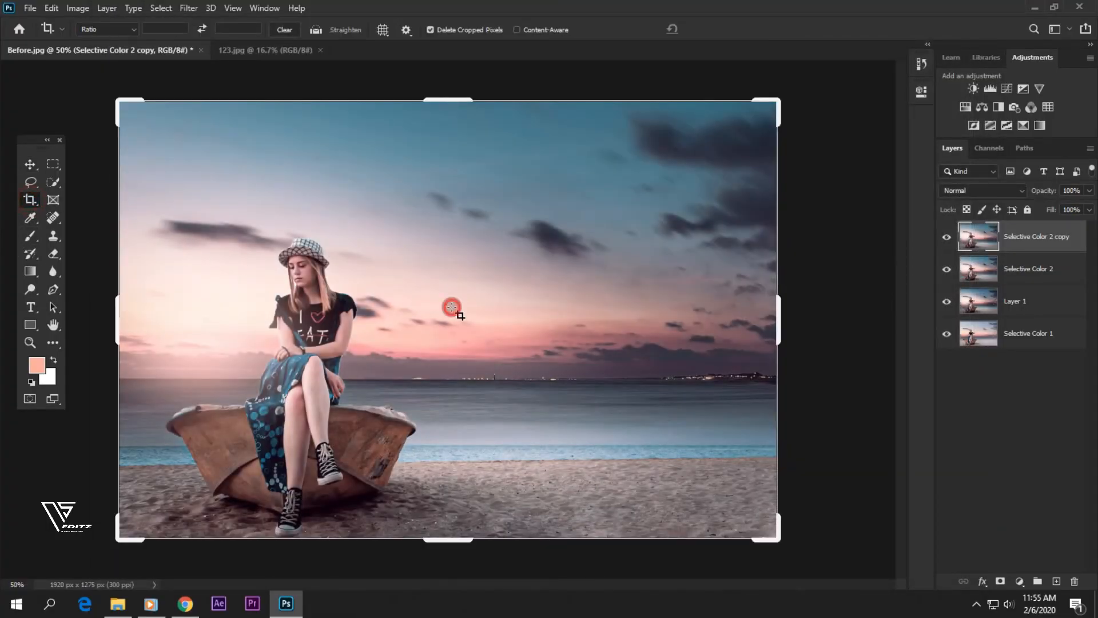
pyautogui.click(716, 32)
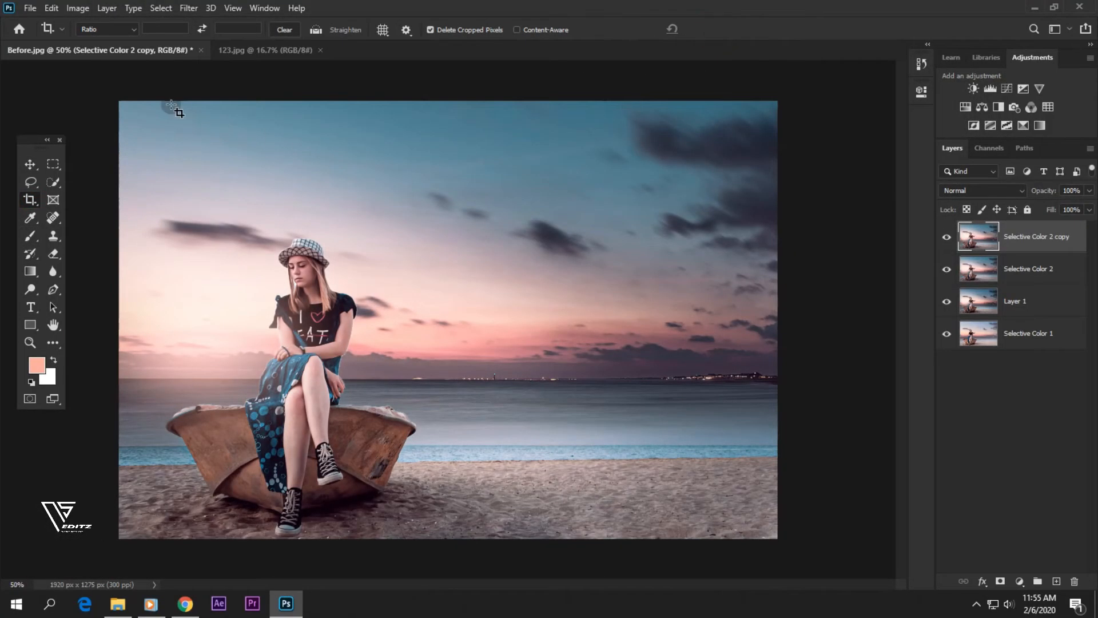
# - Start the Camera Raw Filter on the top copy and set post crop vignetting to Amount -15 and Midpoint 45
pyautogui.click(185, 9)
pyautogui.click(223, 90)
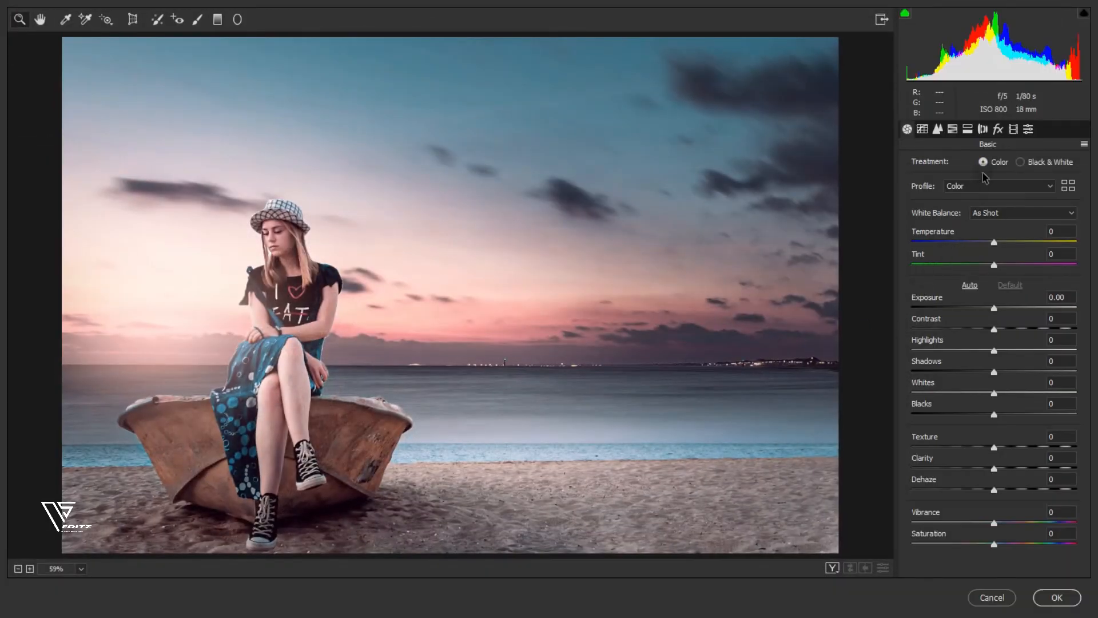
pyautogui.click(999, 130)
pyautogui.moveTo(994, 308); pyautogui.dragTo(986, 333)
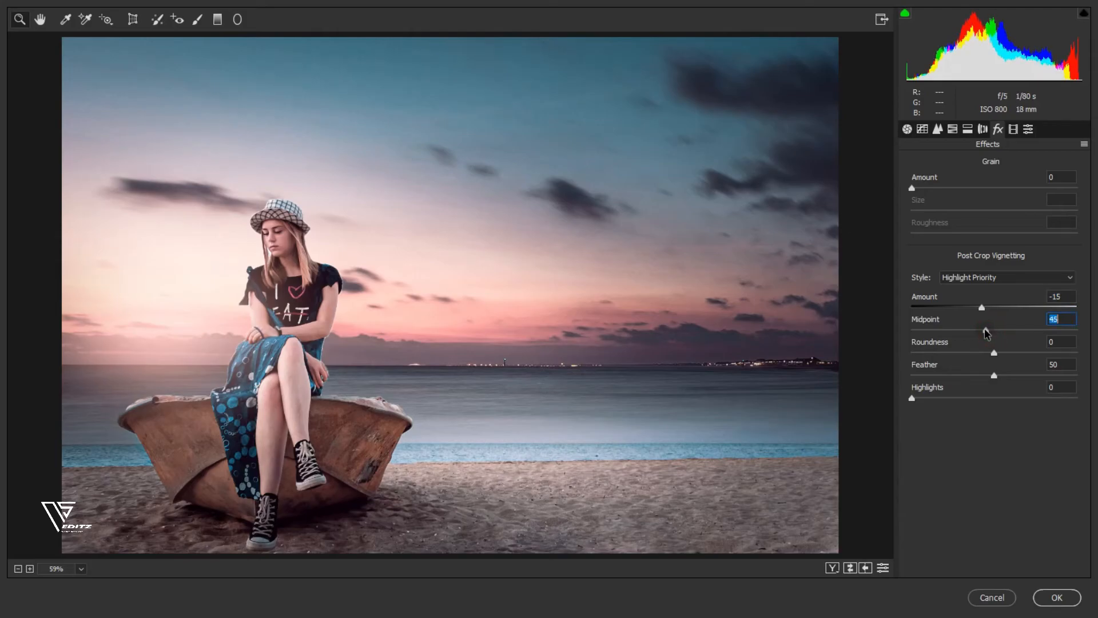
# - Set Blacks to -6 and Highlights to +16 in the basic Camera Raw adjustments
pyautogui.click(937, 129)
pyautogui.click(908, 129)
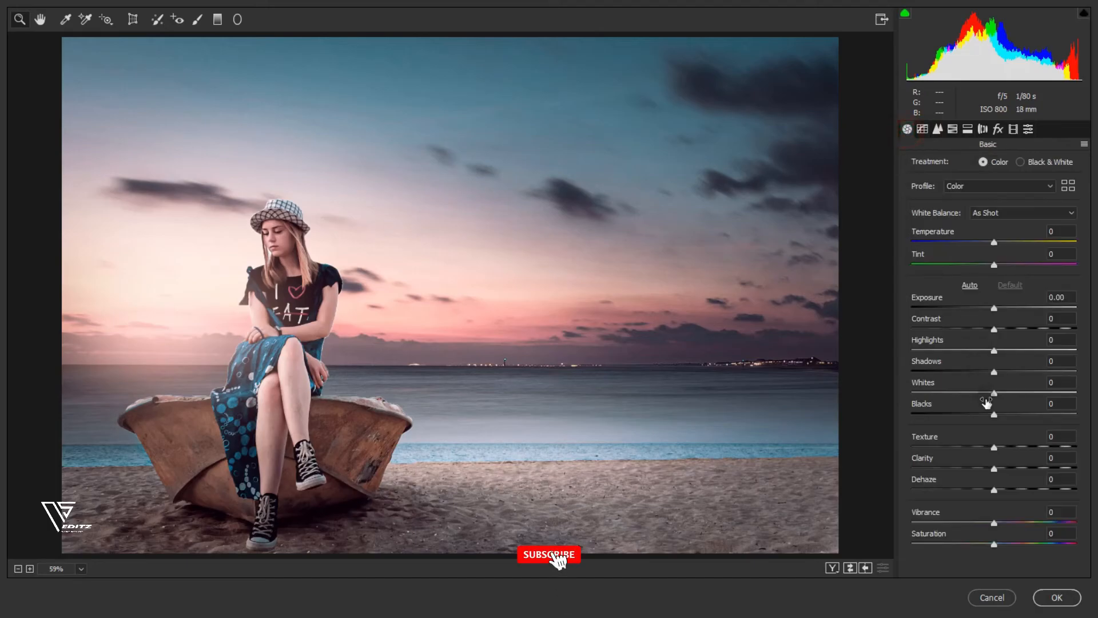
pyautogui.moveTo(994, 414); pyautogui.dragTo(991, 417)
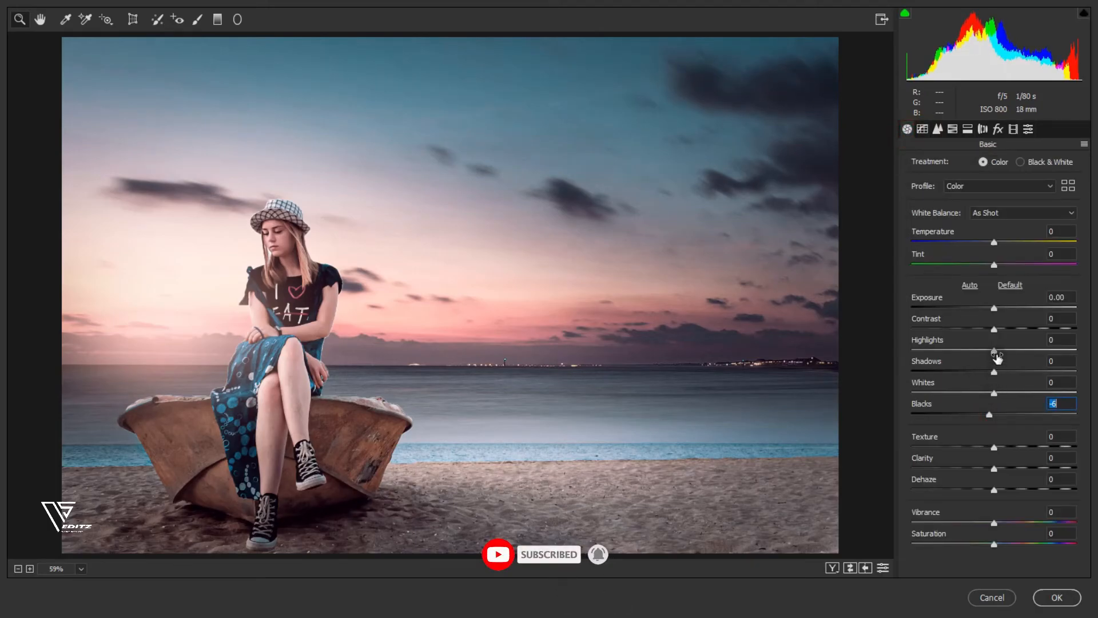
pyautogui.moveTo(996, 355); pyautogui.dragTo(1009, 356)
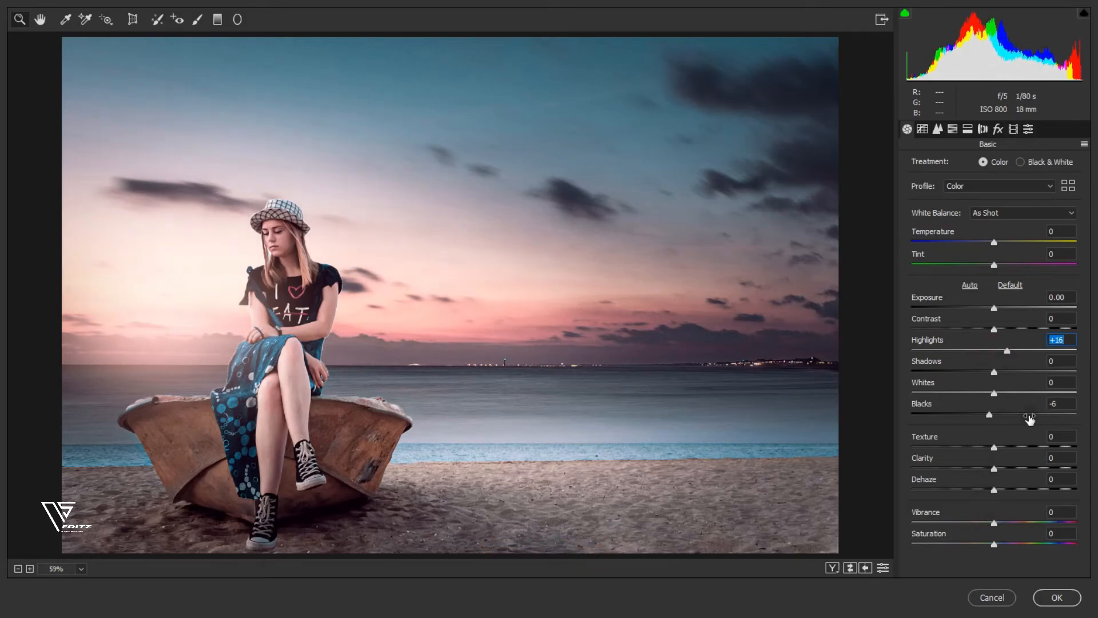
# - Calibrate the colors with Red Primary Hue at +18 and Blue Primary Hue at -18
pyautogui.click(1013, 130)
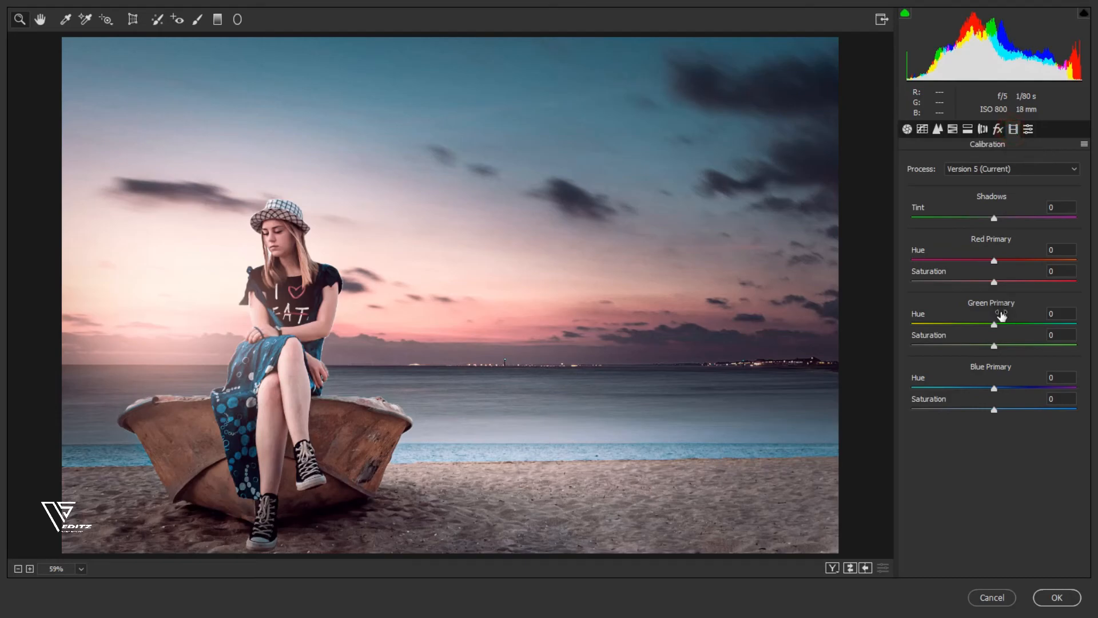
pyautogui.moveTo(995, 261); pyautogui.dragTo(1013, 265)
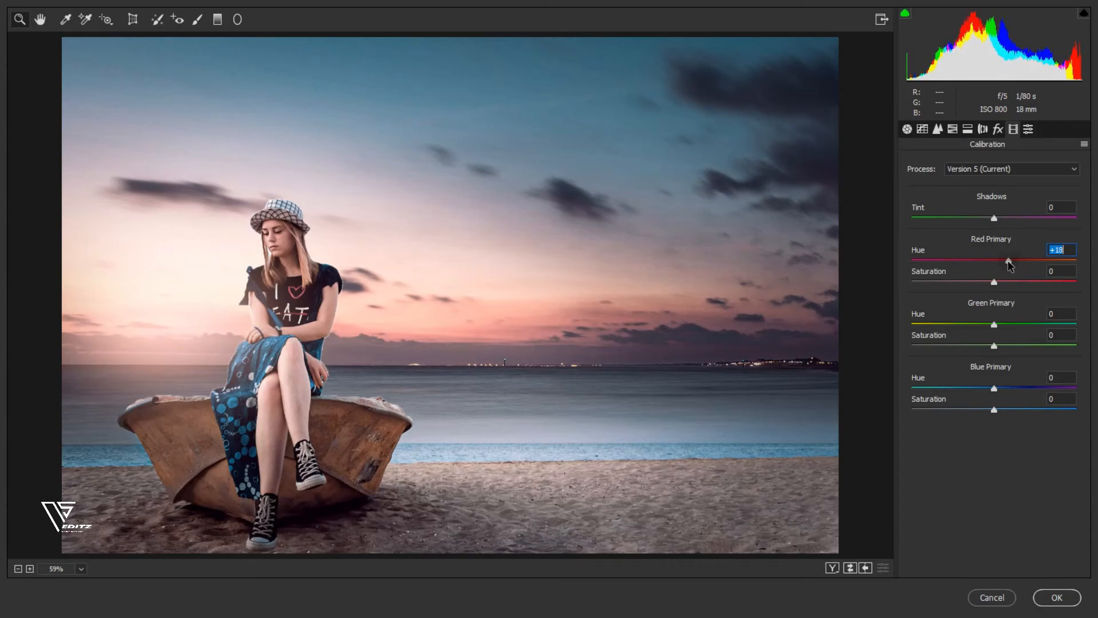
pyautogui.moveTo(996, 389); pyautogui.dragTo(979, 388)
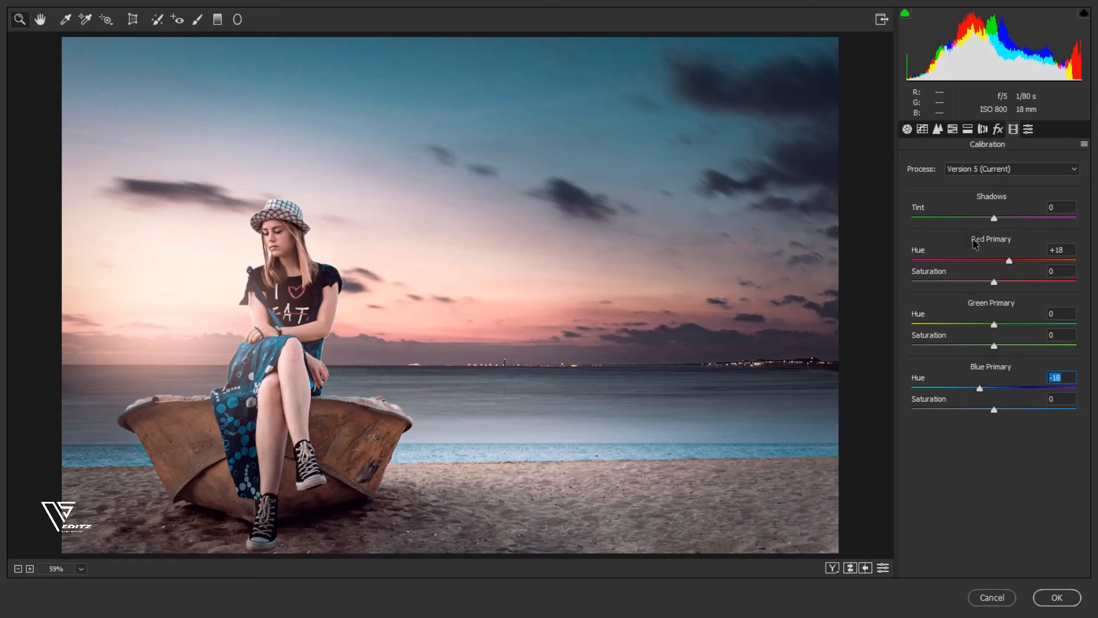
# - Split-tone the image with Highlights at Hue 135 and Saturation 10, and Shadows at Hue 200 and Saturation 4
pyautogui.click(968, 130)
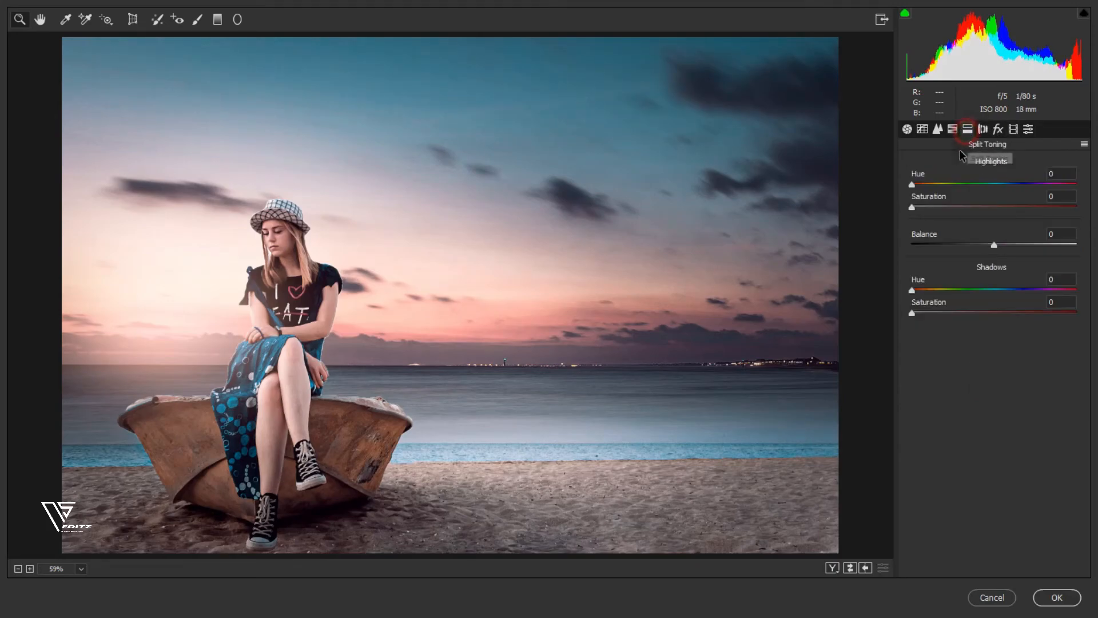
pyautogui.moveTo(913, 207); pyautogui.dragTo(975, 190)
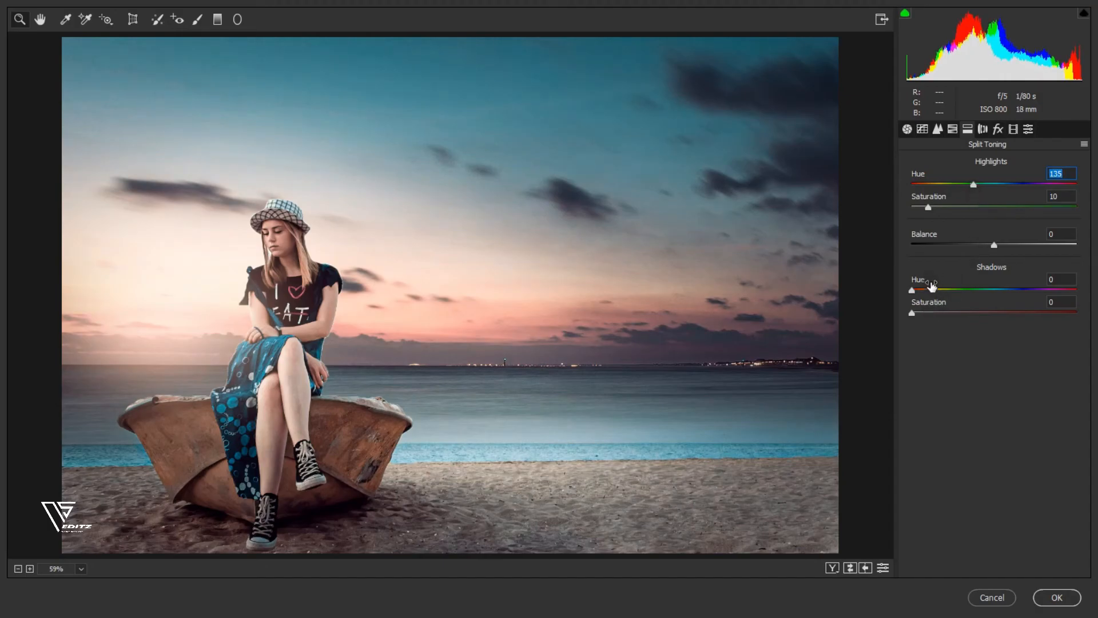
pyautogui.moveTo(912, 313); pyautogui.dragTo(1011, 292)
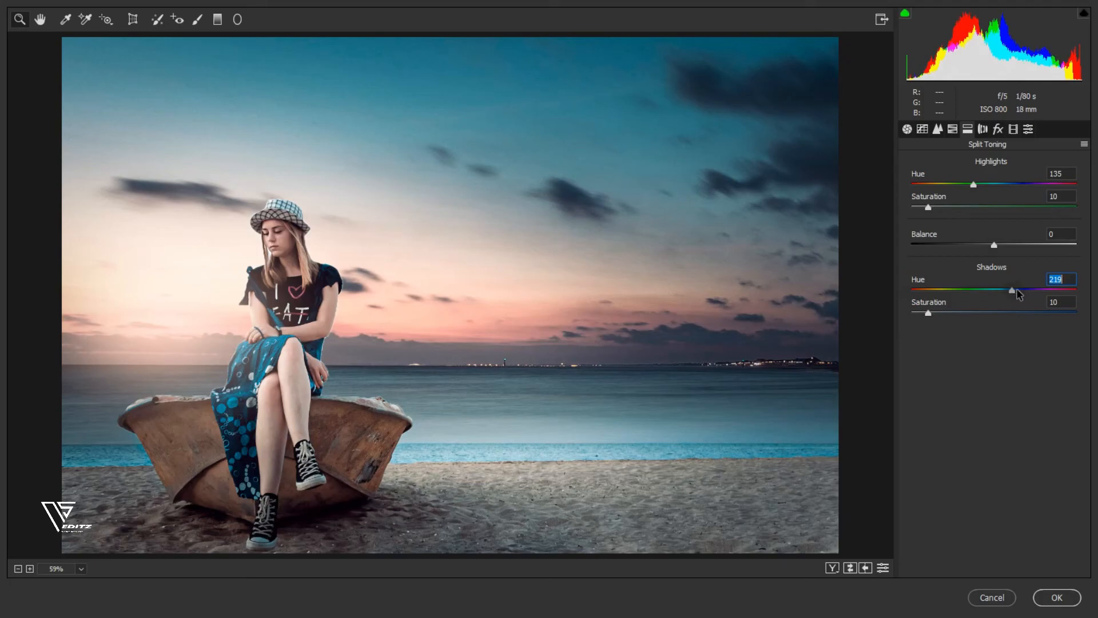
pyautogui.write('200')
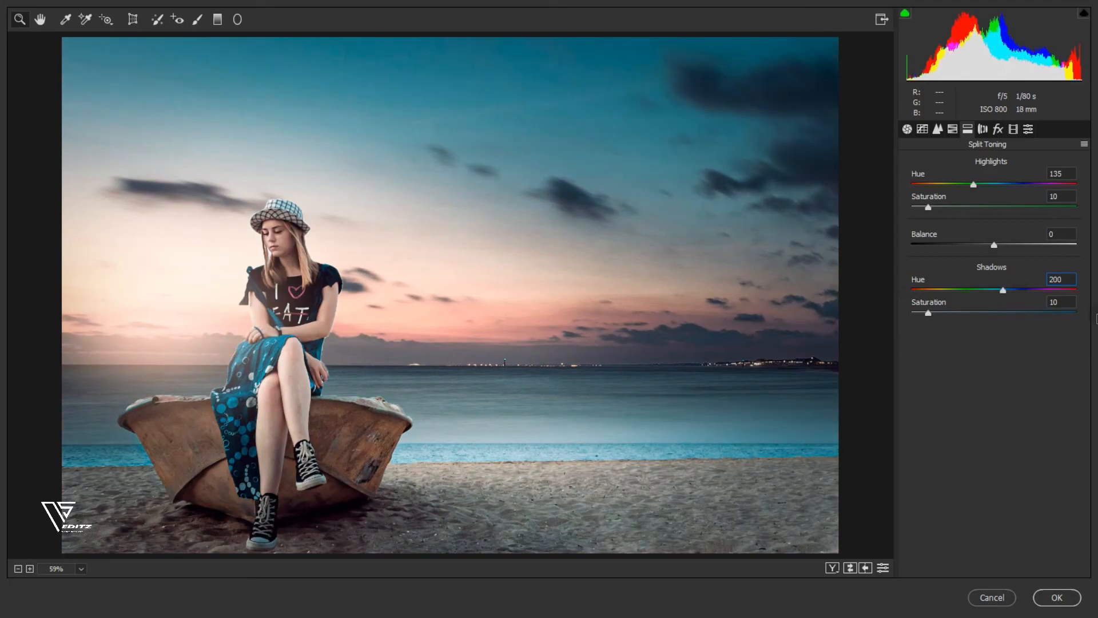
pyautogui.moveTo(928, 314); pyautogui.dragTo(917, 312)
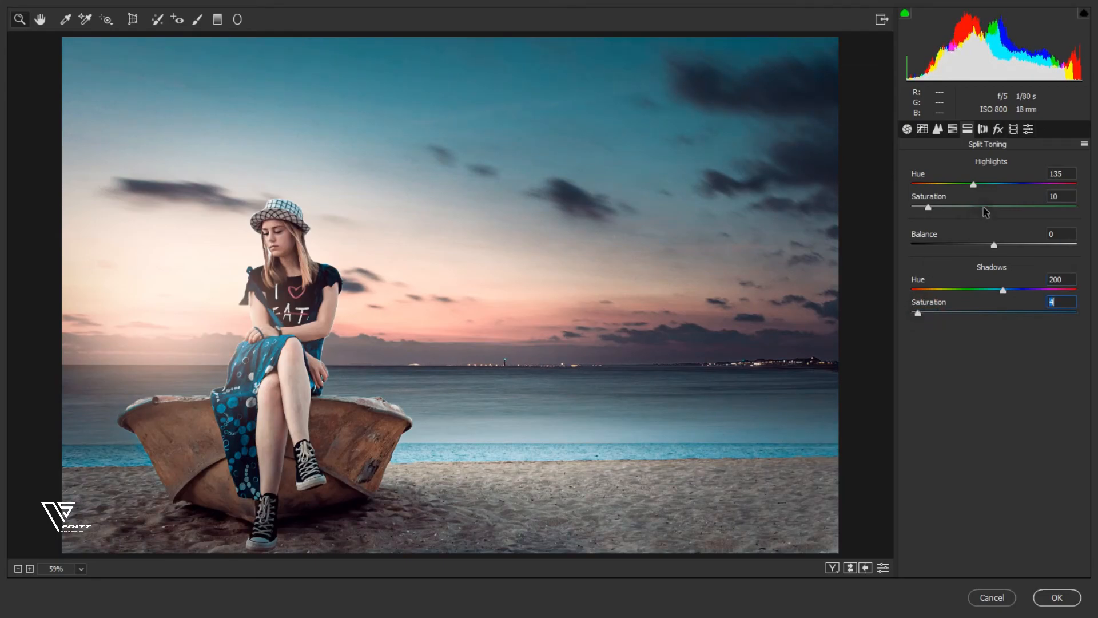
# - Set post crop vignetting to Amount -26, Midpoint 38 and Roundness -40, and apply the Camera Raw Filter
pyautogui.click(996, 132)
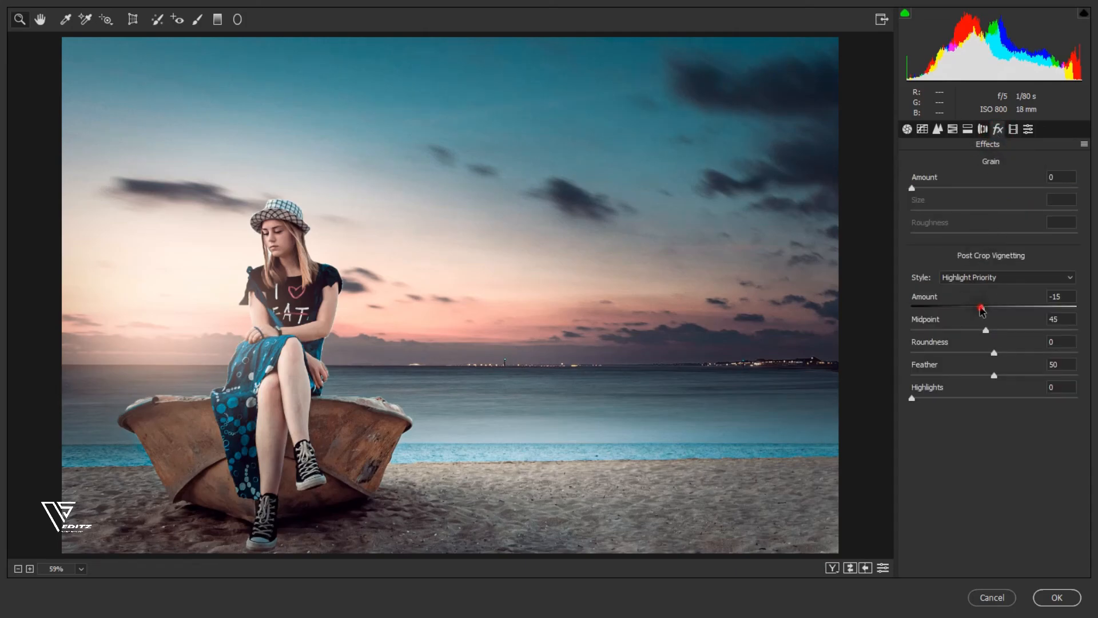
pyautogui.moveTo(981, 310); pyautogui.dragTo(965, 355)
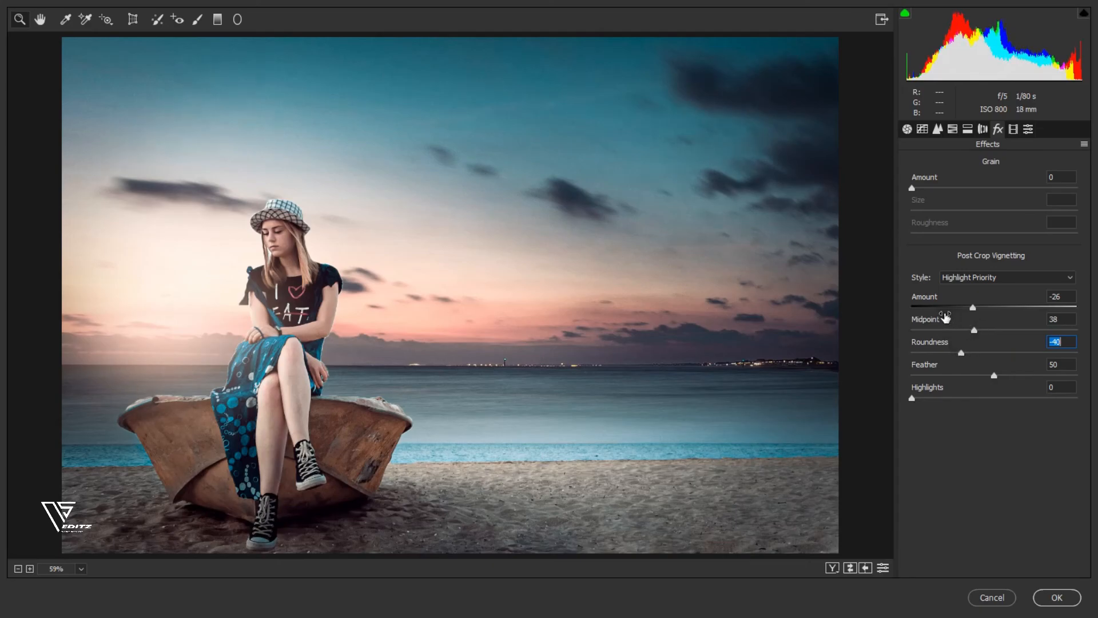
pyautogui.click(1058, 598)
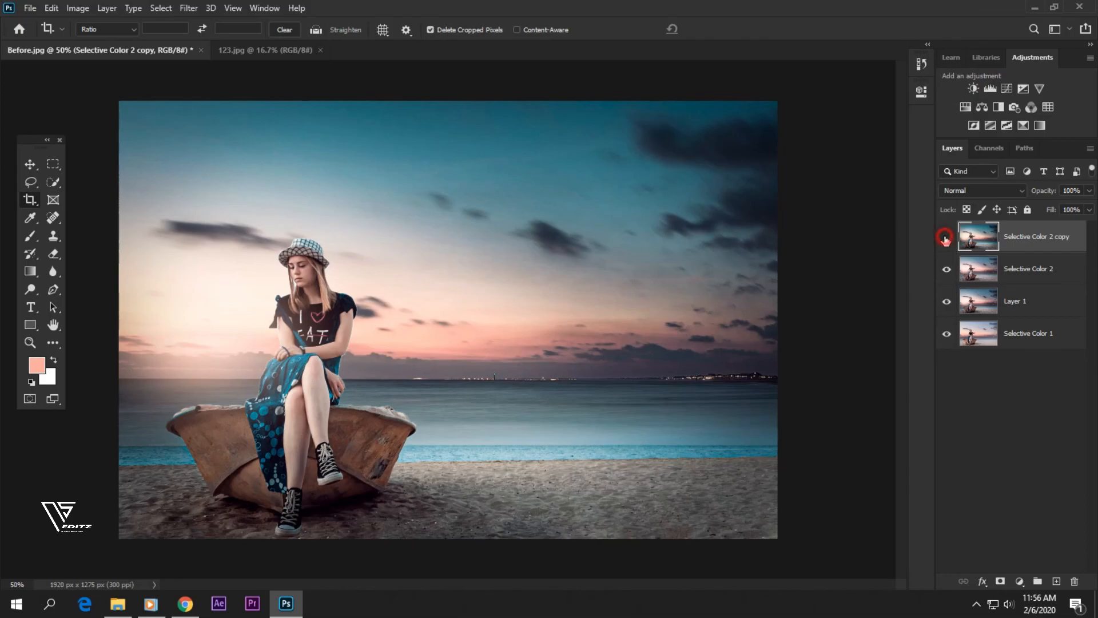
# - Compare the image with and without the Camera Raw grading by toggling the visibility of the Selective Color 2 copy layer
pyautogui.click(946, 240)
pyautogui.click(946, 240)
pyautogui.click(946, 239)
pyautogui.click(946, 240)
pyautogui.click(946, 239)
pyautogui.click(946, 240)
# - Merge the Selective Color 2 copy layer down, flatten the image into a single background, and switch to the Move tool
pyautogui.rightClick(1039, 251)
pyautogui.click(926, 416)
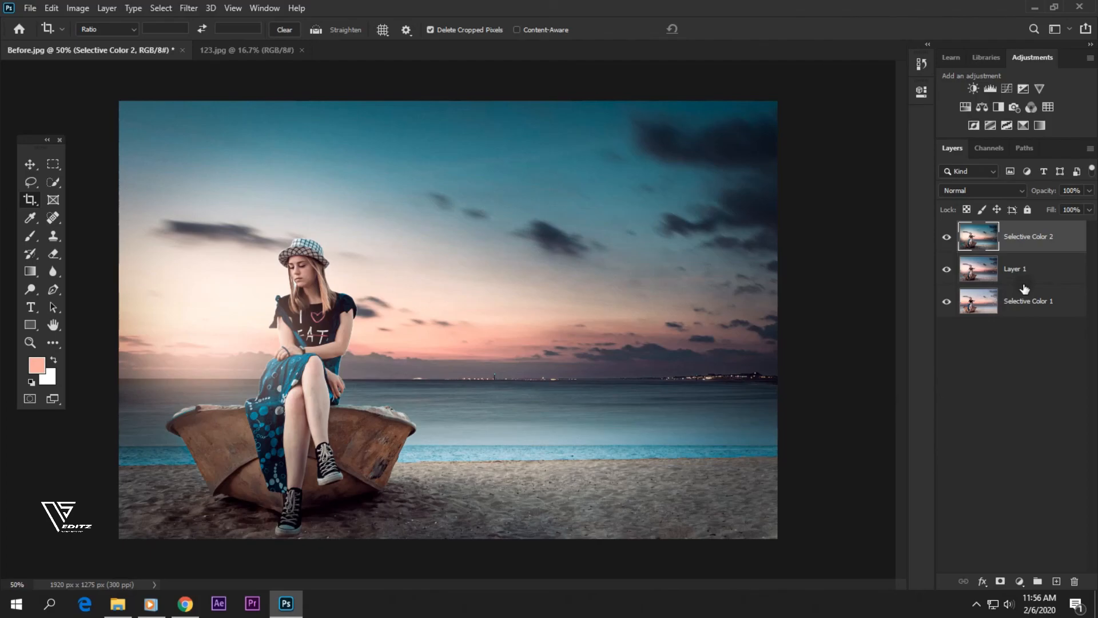
pyautogui.rightClick(1040, 240)
pyautogui.click(932, 439)
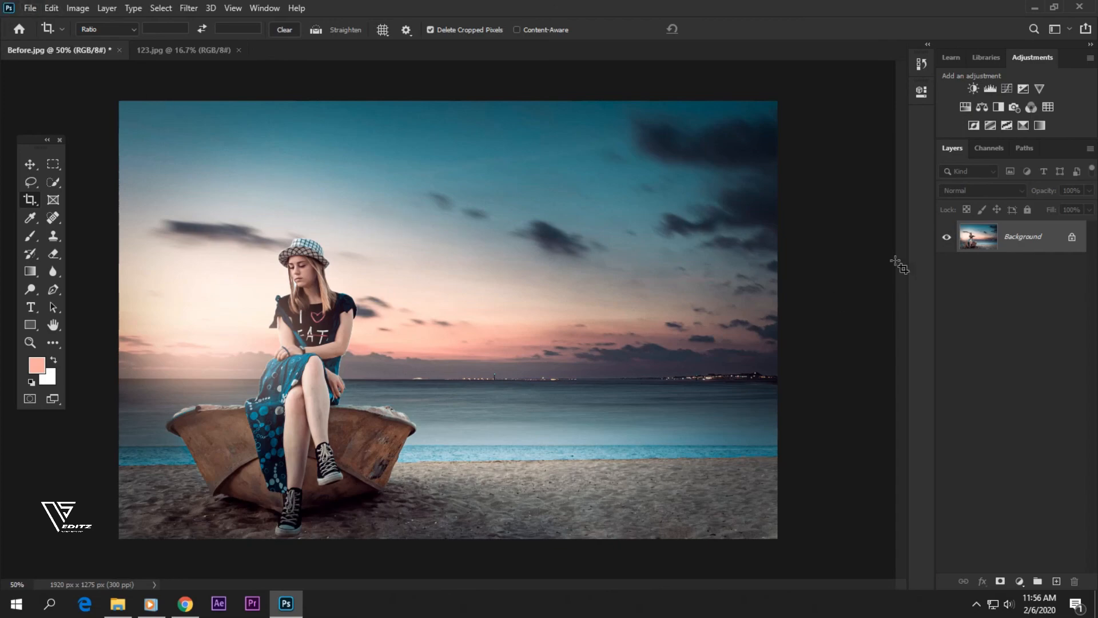
pyautogui.click(27, 164)
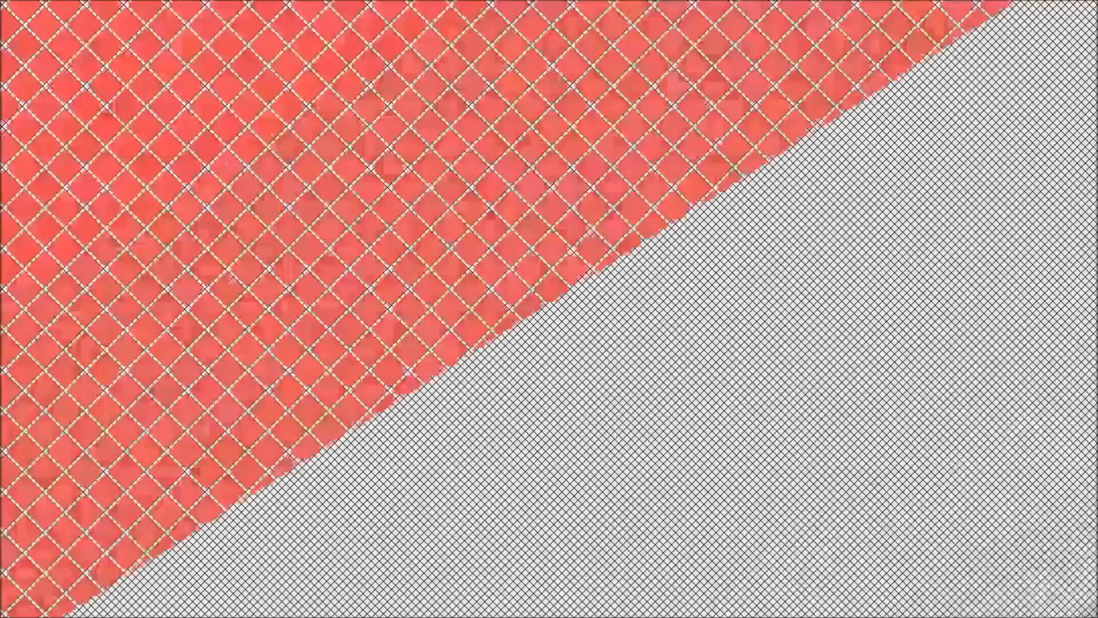